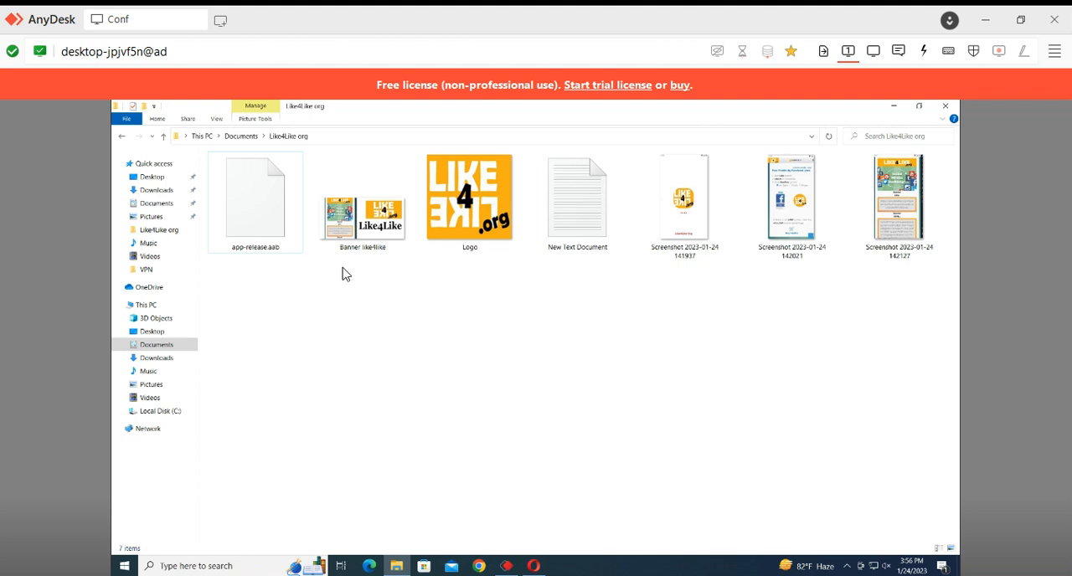
Review the app bundle, banner, logo, text document and three screenshots in the Like4Like org folder
left_click(273, 226)
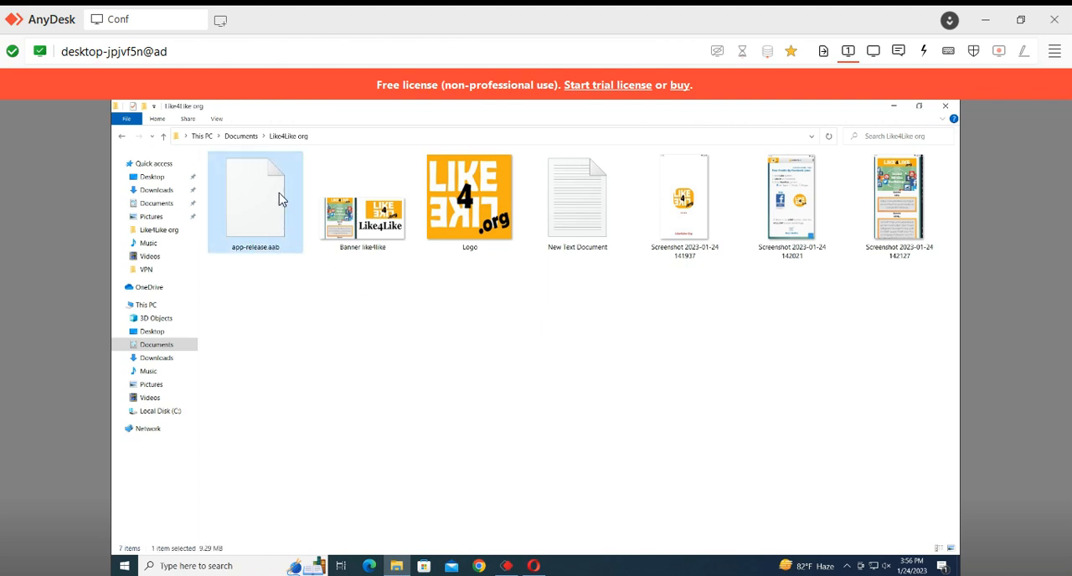
left_click(374, 236)
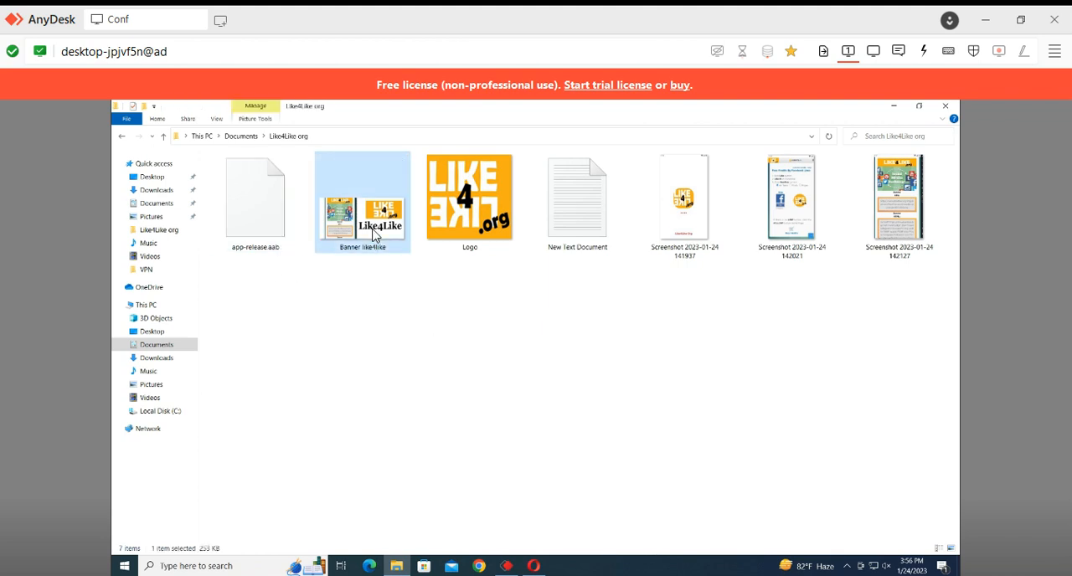
left_click(467, 251)
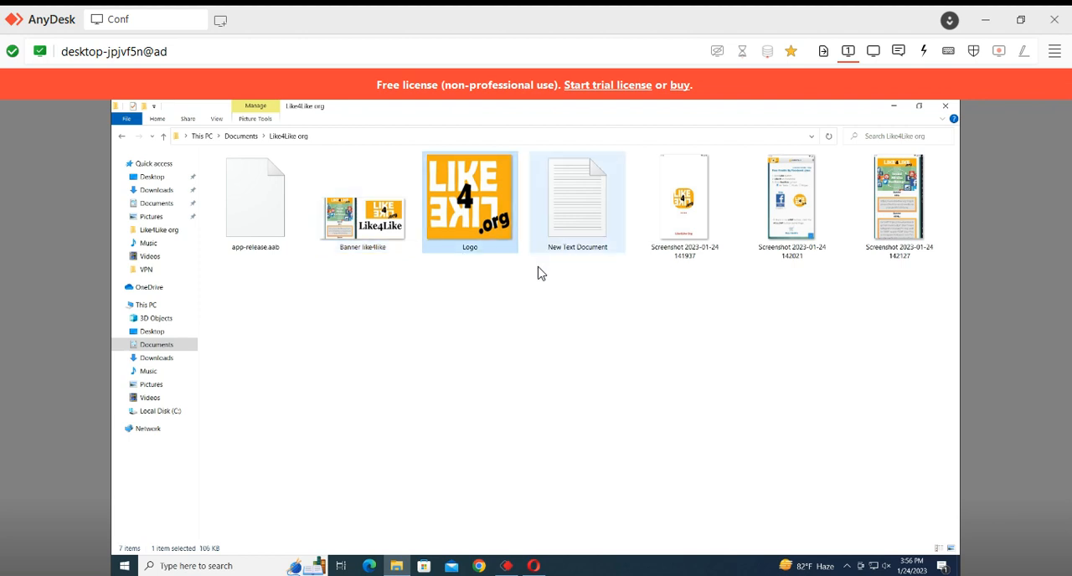
left_click(574, 236)
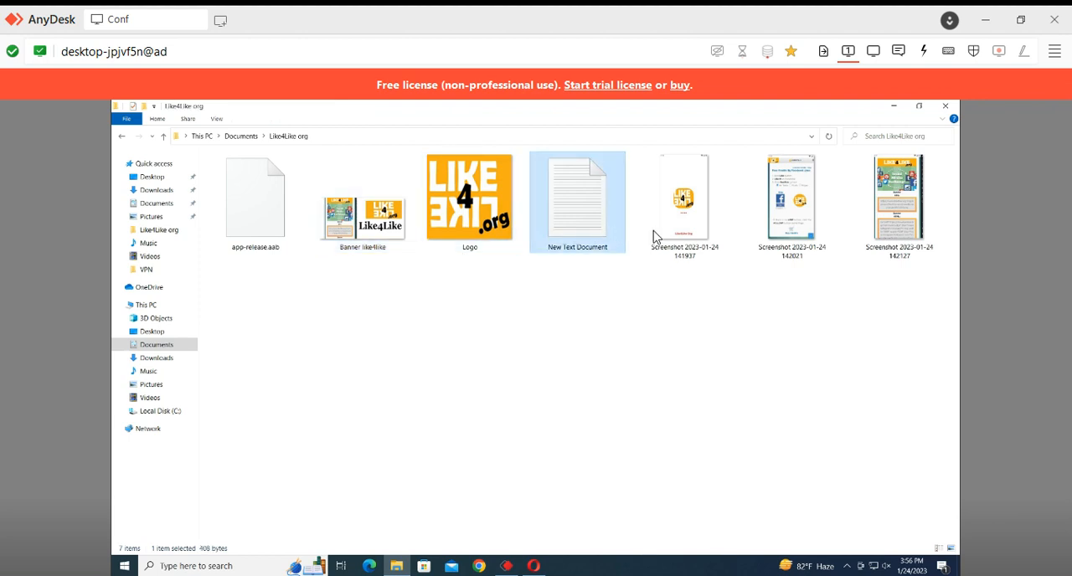
left_click_drag(677, 299, 914, 173)
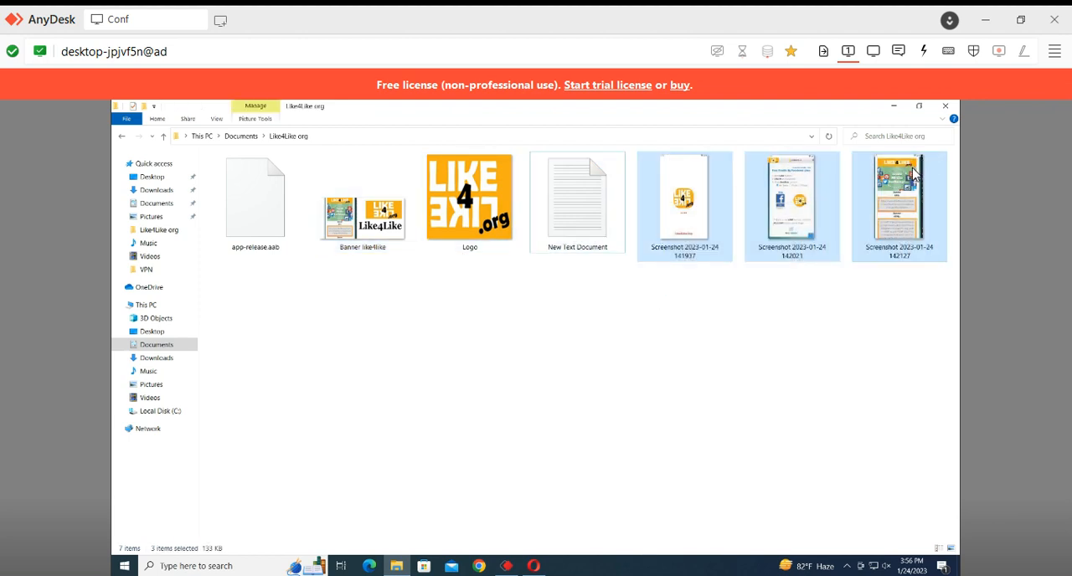
left_click_drag(245, 342, 916, 152)
left_click(660, 365)
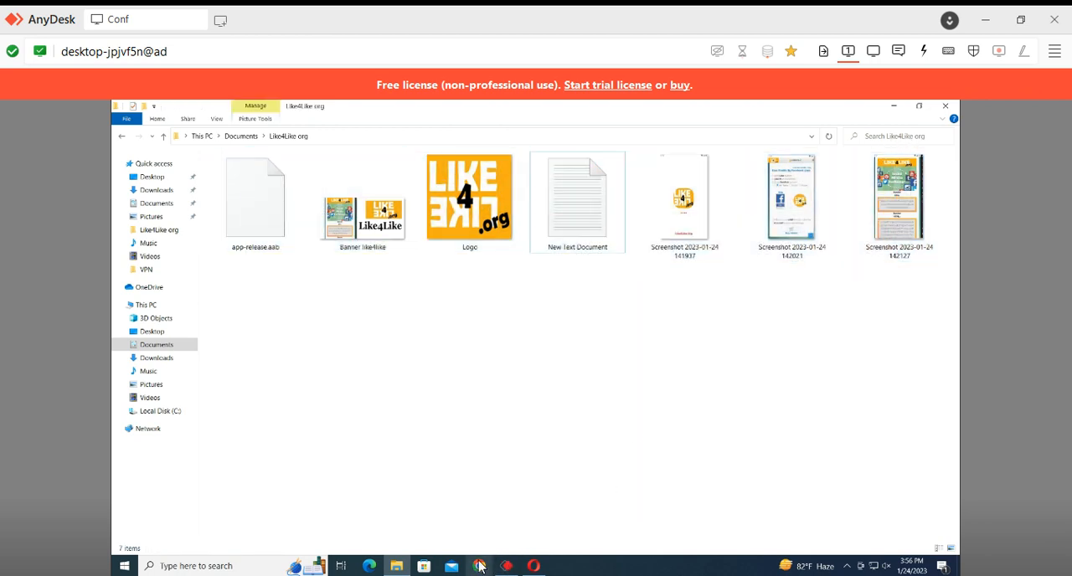
Switch to Google Play Console in Opera and start creating a new app
mouse_move(511, 567)
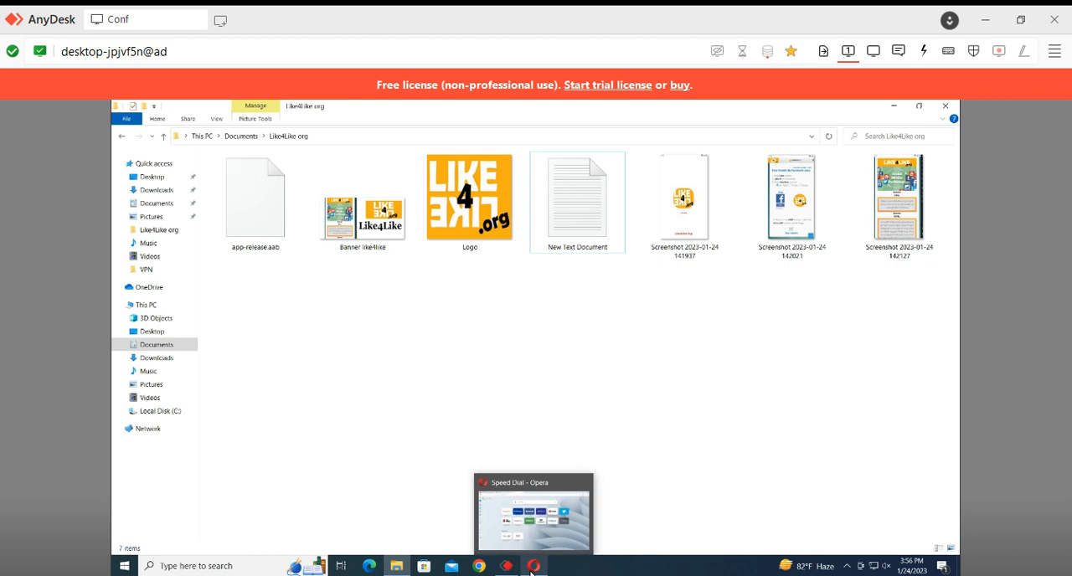
left_click(540, 527)
left_click(307, 109)
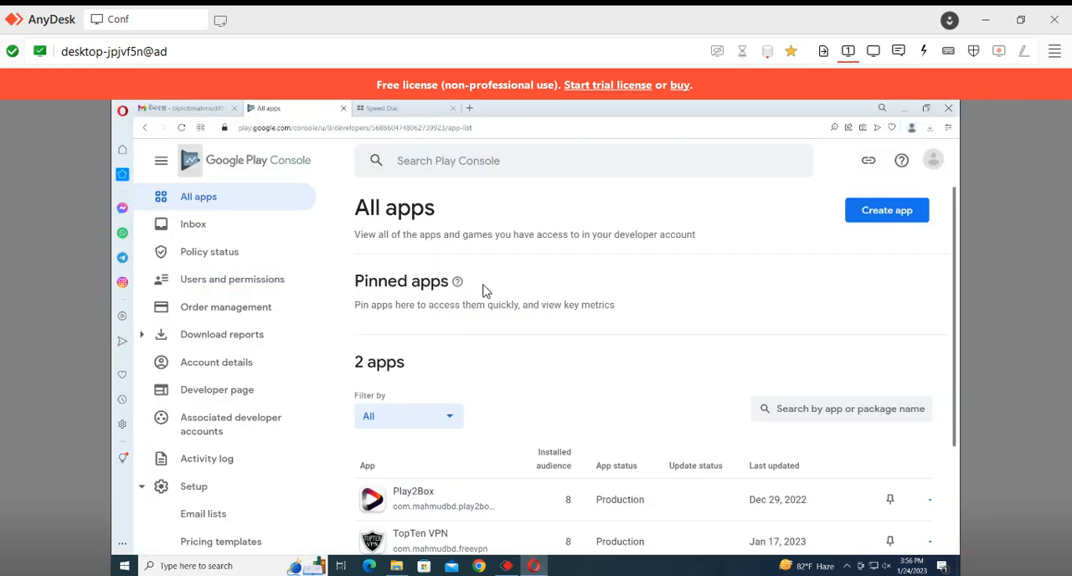
scroll(500, 407, "down", 2)
scroll(495, 442, "up", 2)
left_click(883, 211)
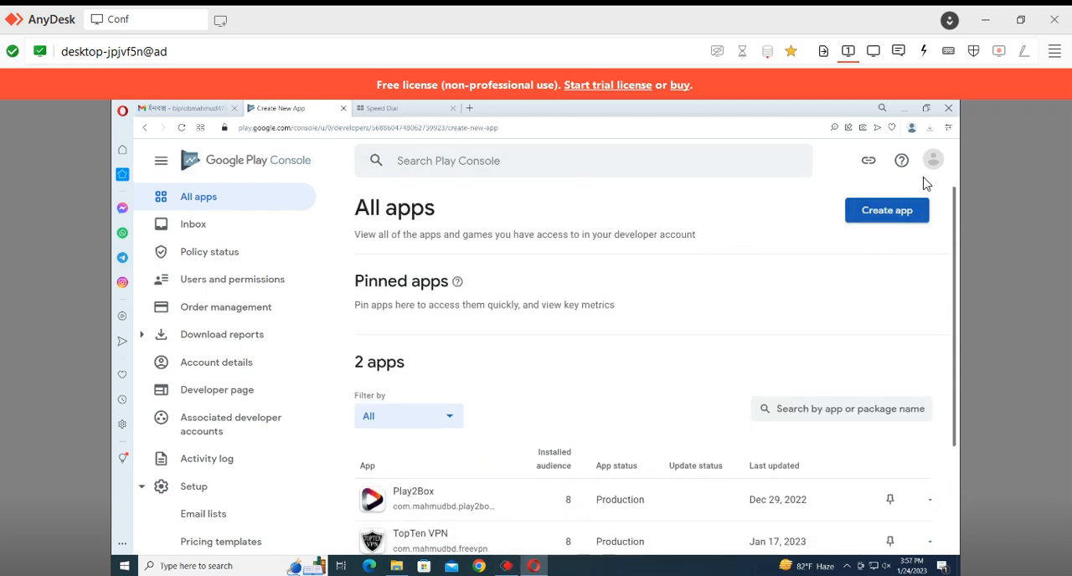
Name the new app Like4Like Org and classify it as a free app rather than a game
left_click(767, 288)
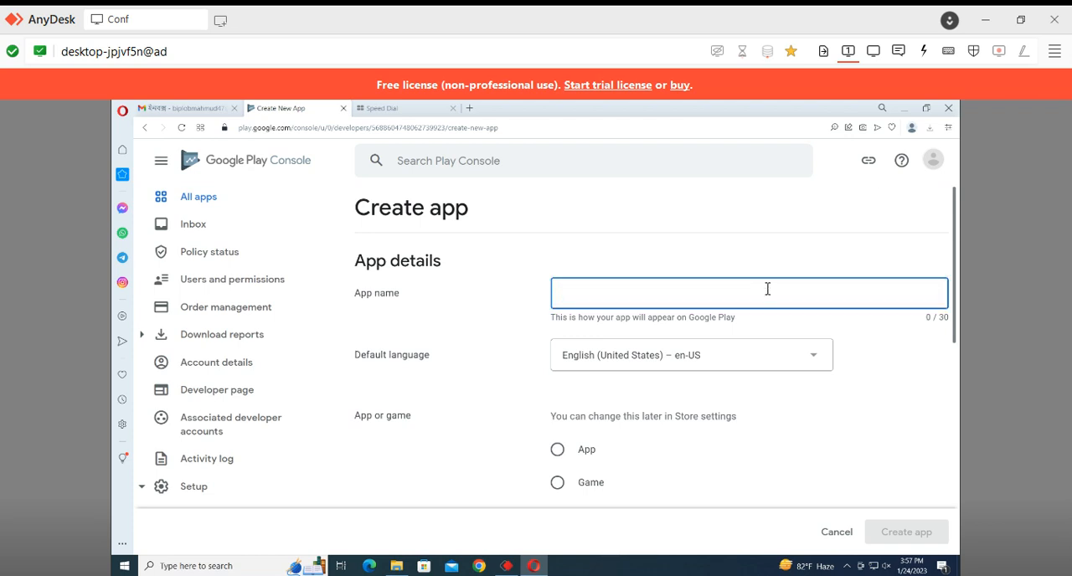
type("Like4Like")
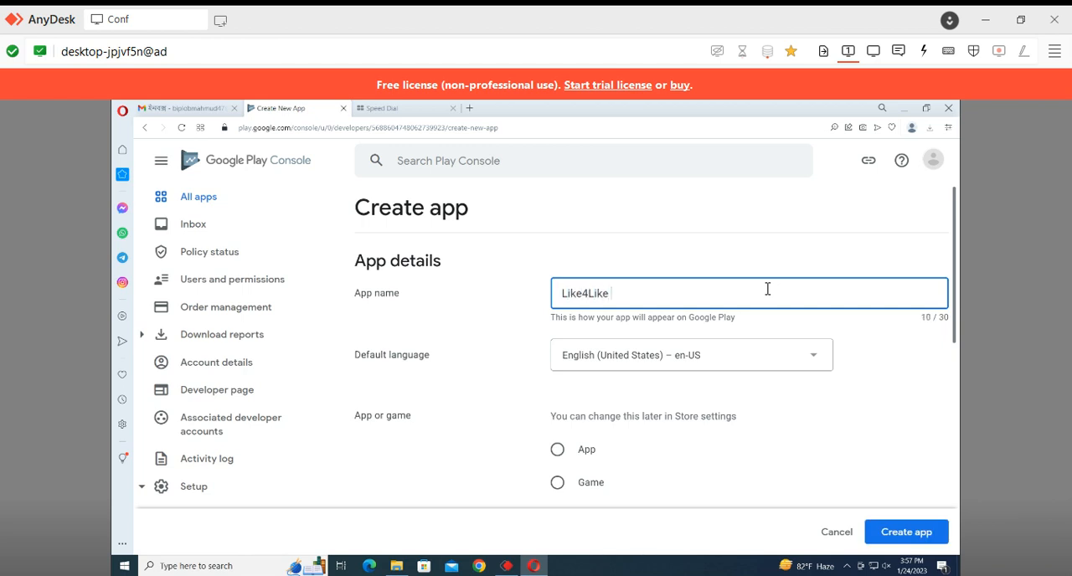
type(" Org")
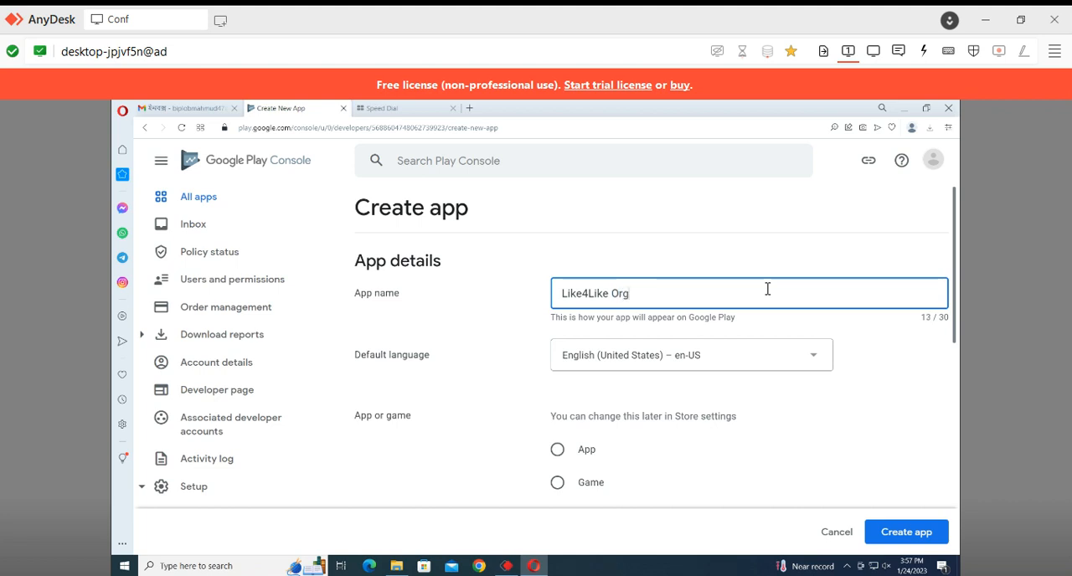
left_click(556, 451)
scroll(583, 439, "down", 1)
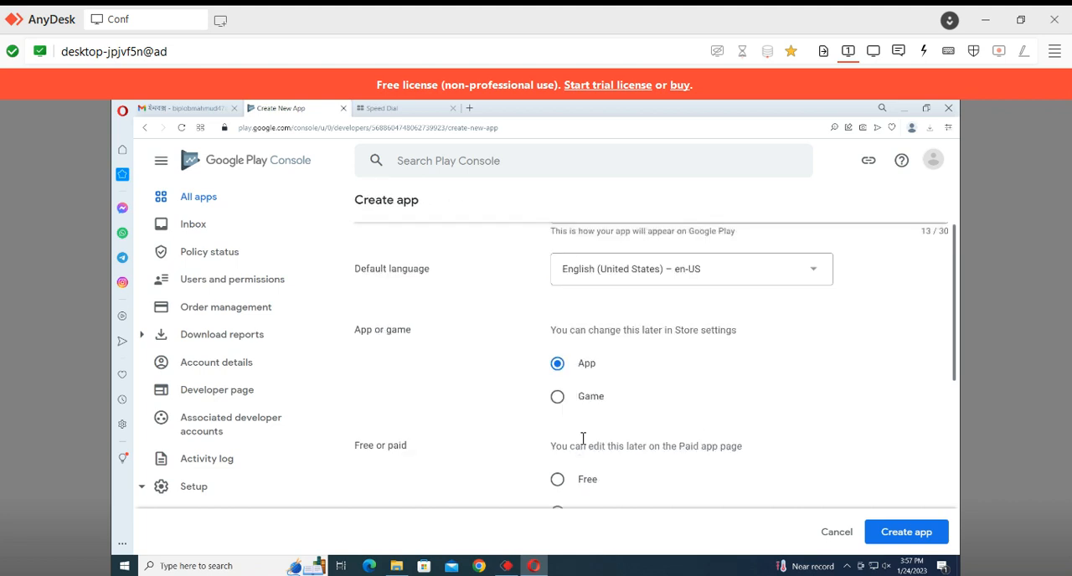
scroll(581, 395, "down", 1)
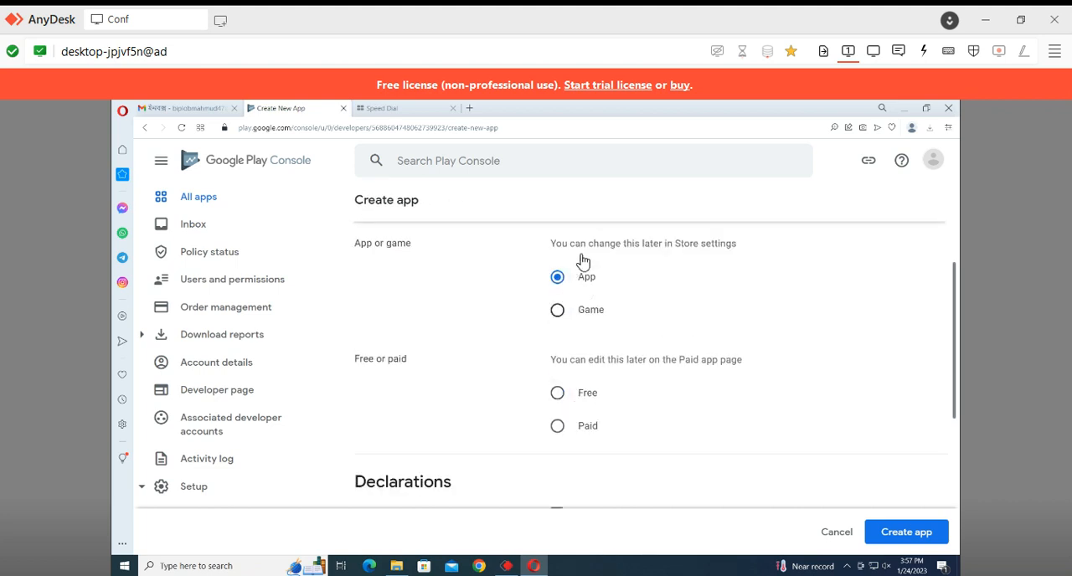
left_click(586, 393)
scroll(586, 402, "down", 2)
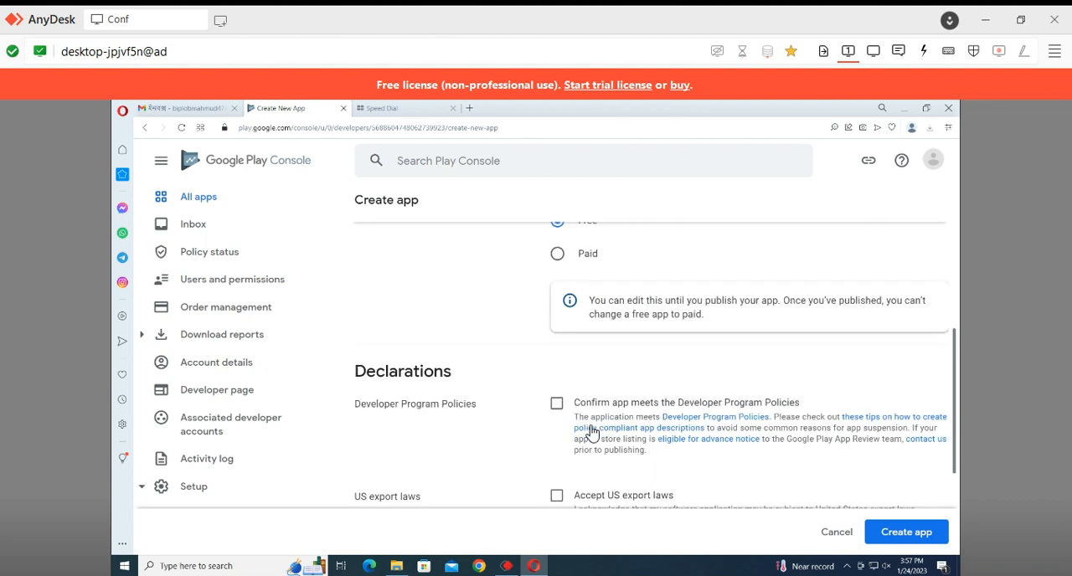
Accept the Developer Program Policies and US export laws declarations and create the app
left_click(557, 404)
left_click(557, 495)
scroll(567, 498, "down", 1)
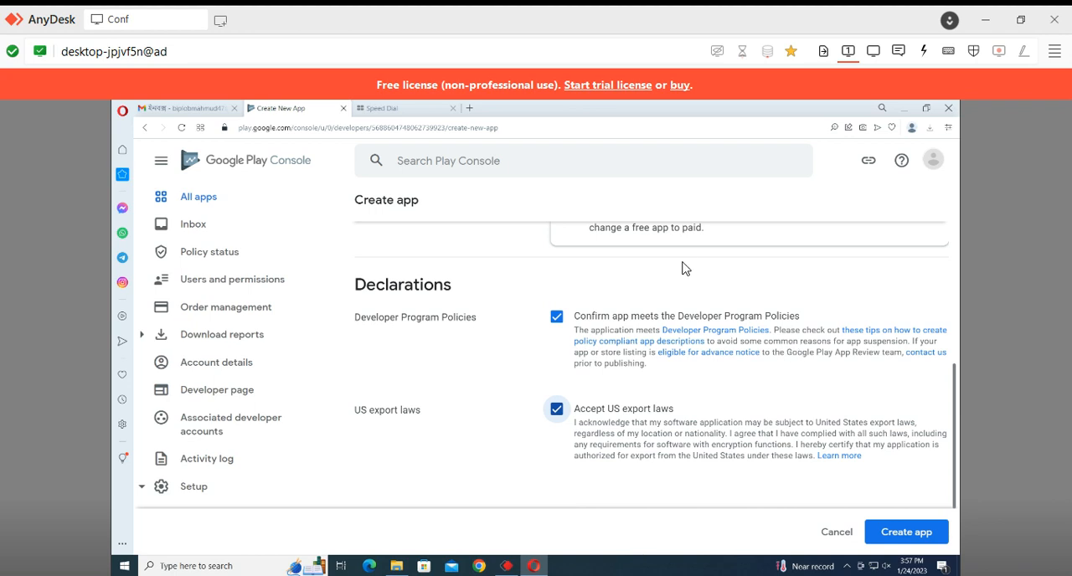
scroll(573, 371, "down", 1)
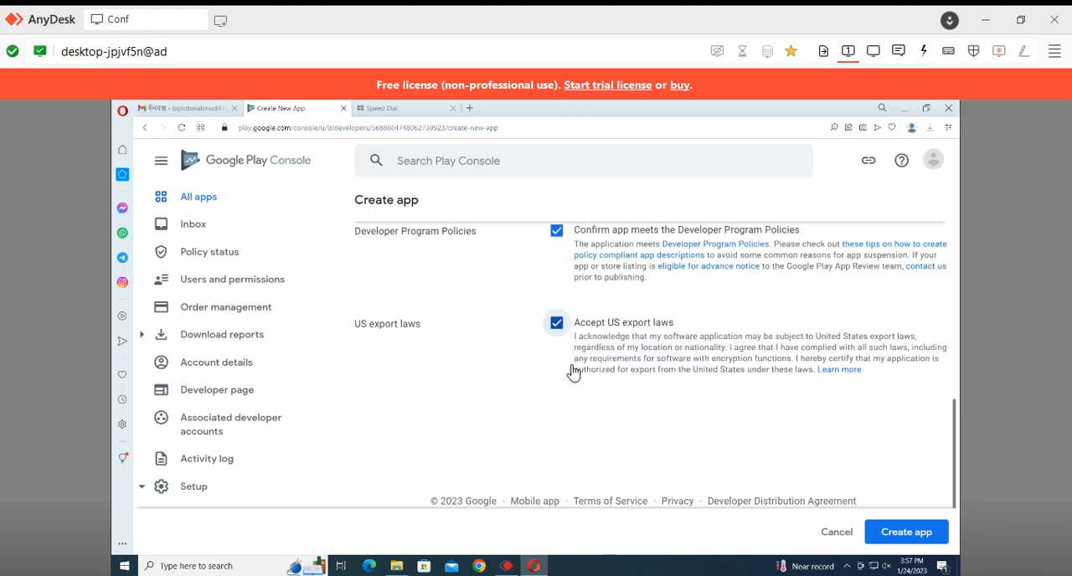
left_click(906, 536)
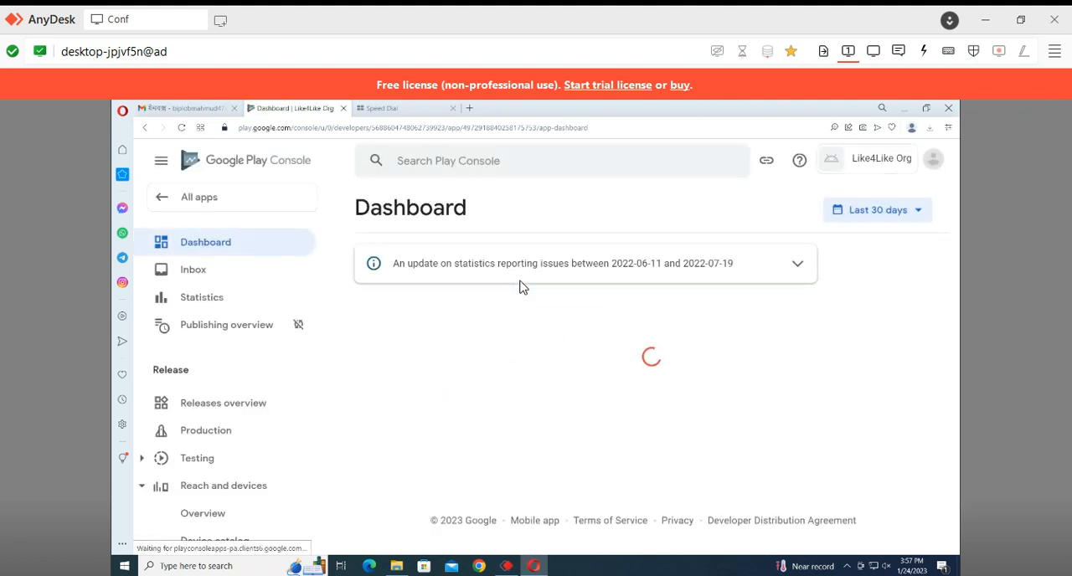
Expand the task list of the Set up your app section on the app's dashboard
scroll(520, 287, "down", 3)
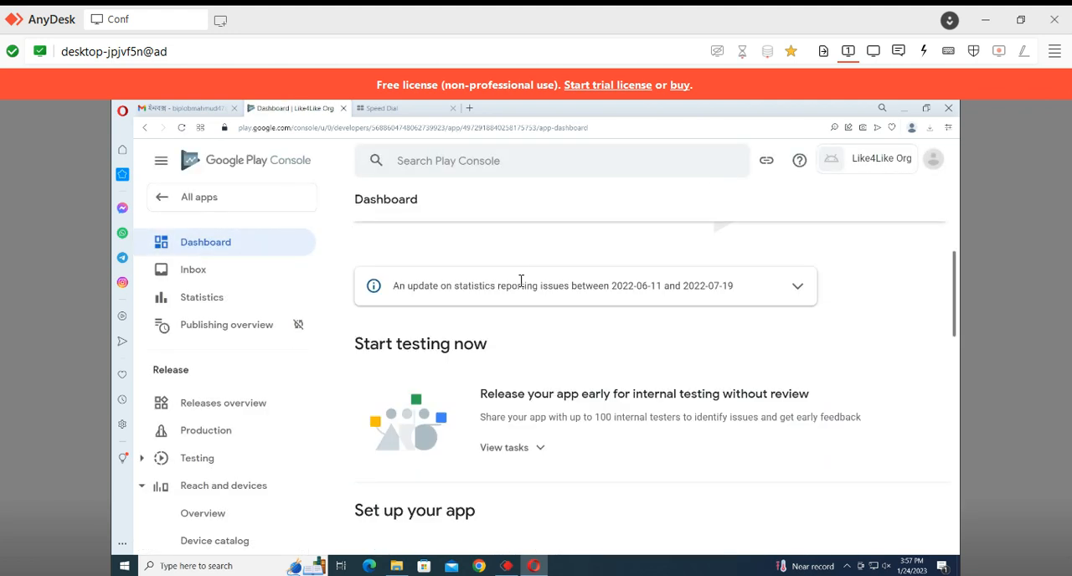
scroll(522, 285, "down", 3)
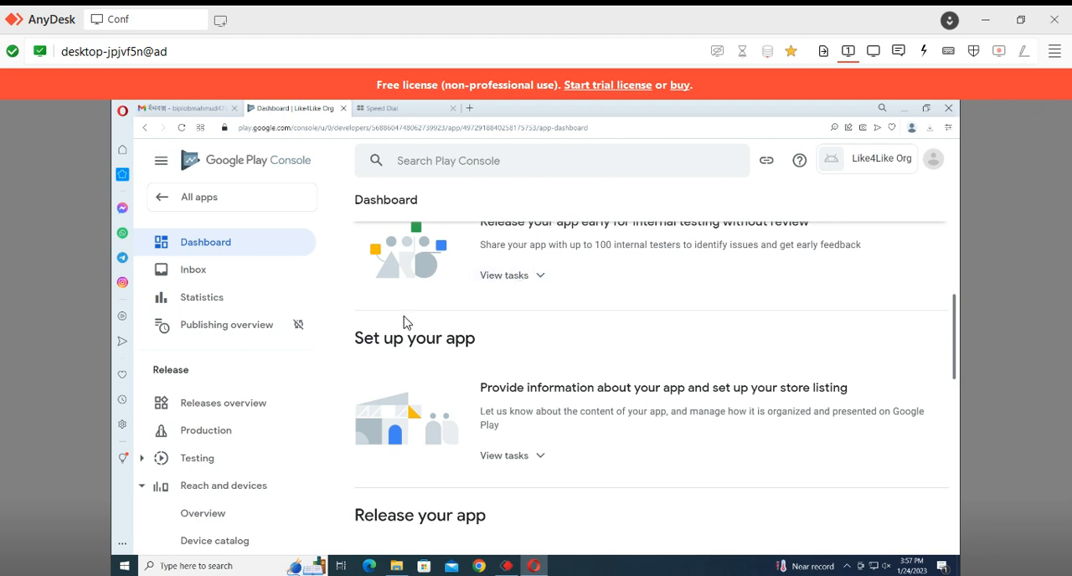
left_click_drag(358, 334, 492, 332)
scroll(561, 377, "down", 2)
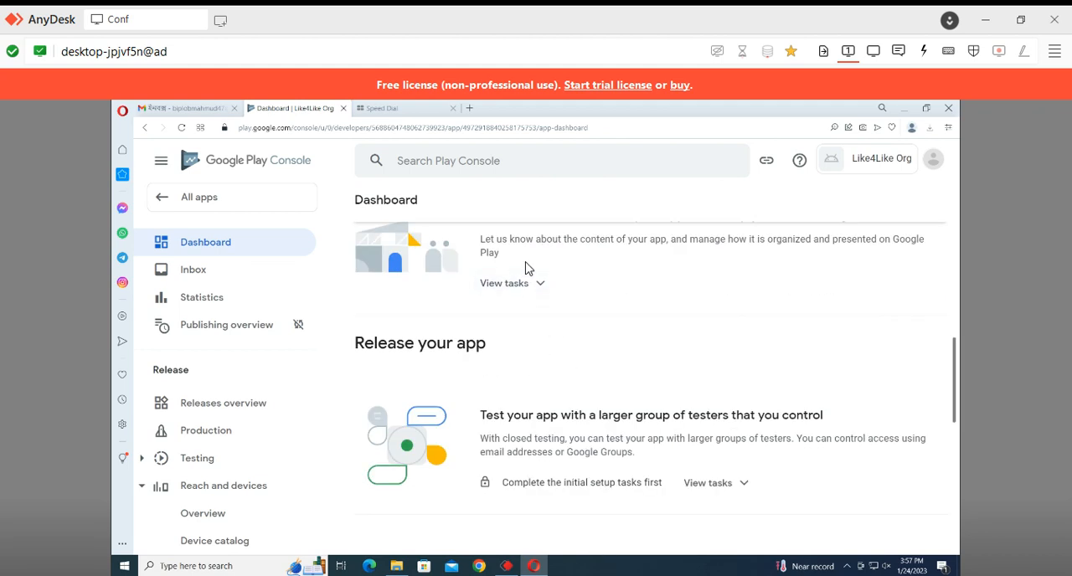
scroll(540, 310, "down", 1)
scroll(536, 335, "up", 2)
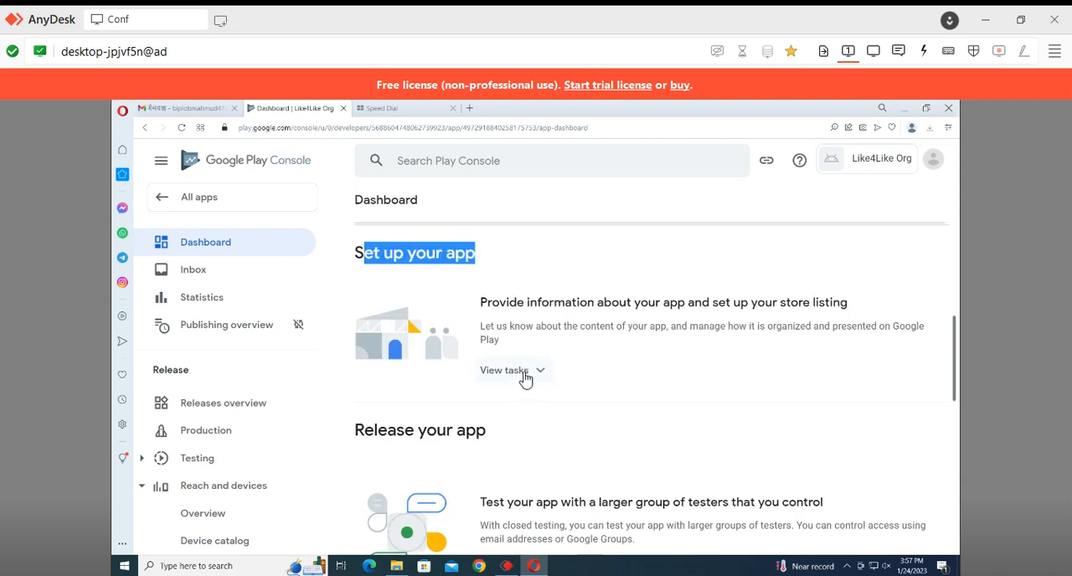
left_click(520, 379)
left_click(520, 379)
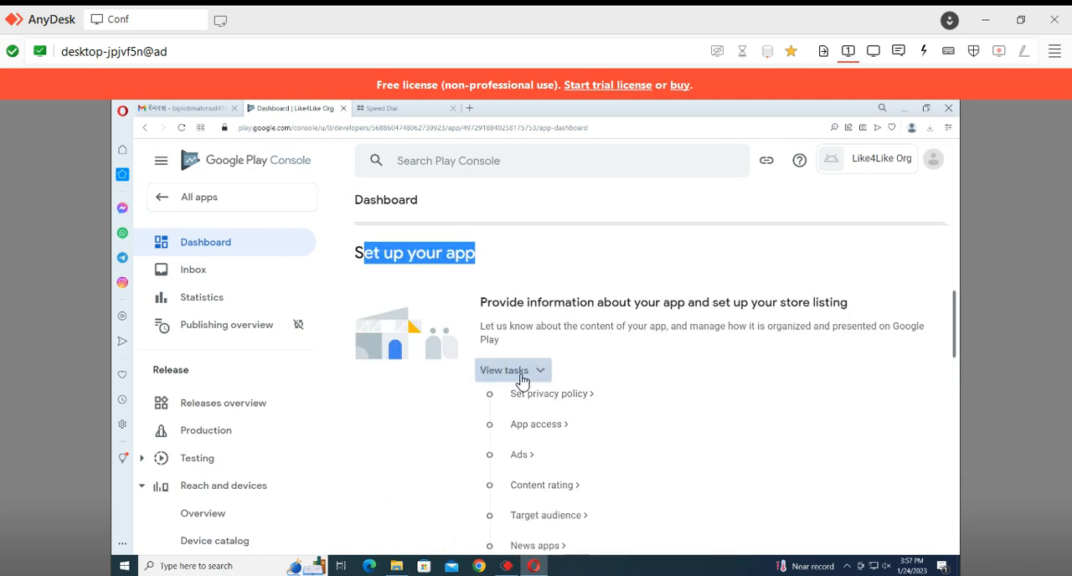
left_click(520, 378)
Look through the app setup tasks and start the Content rating questionnaire
scroll(552, 402, "down", 1)
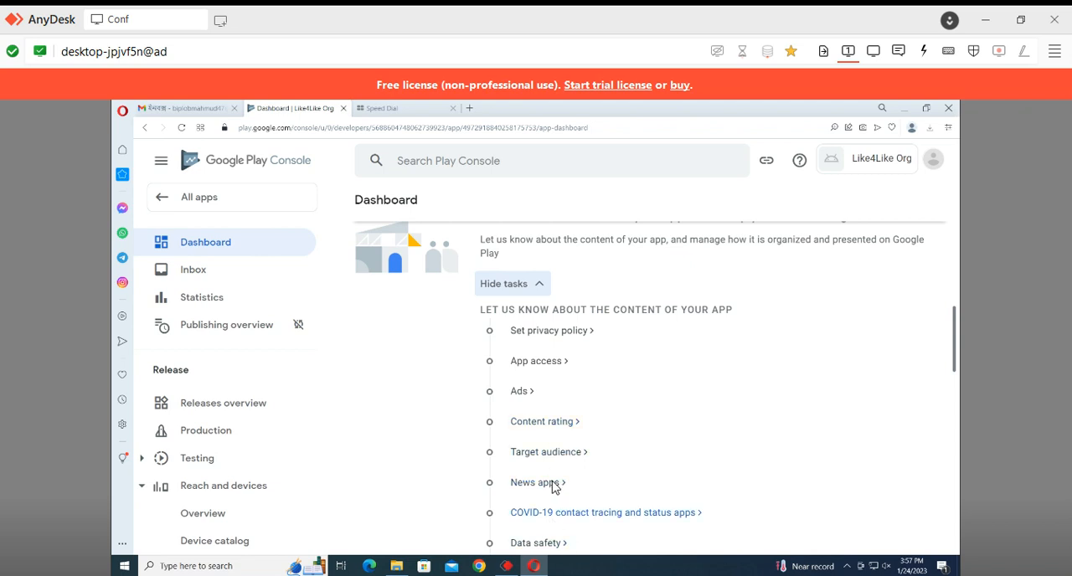
scroll(546, 335, "down", 3)
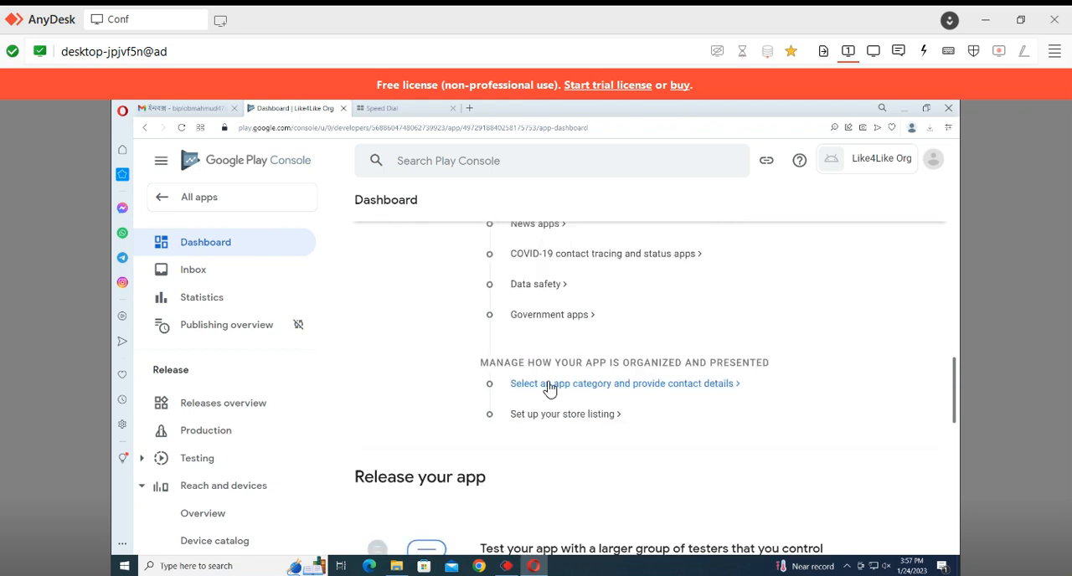
scroll(549, 387, "up", 3)
left_click(528, 285)
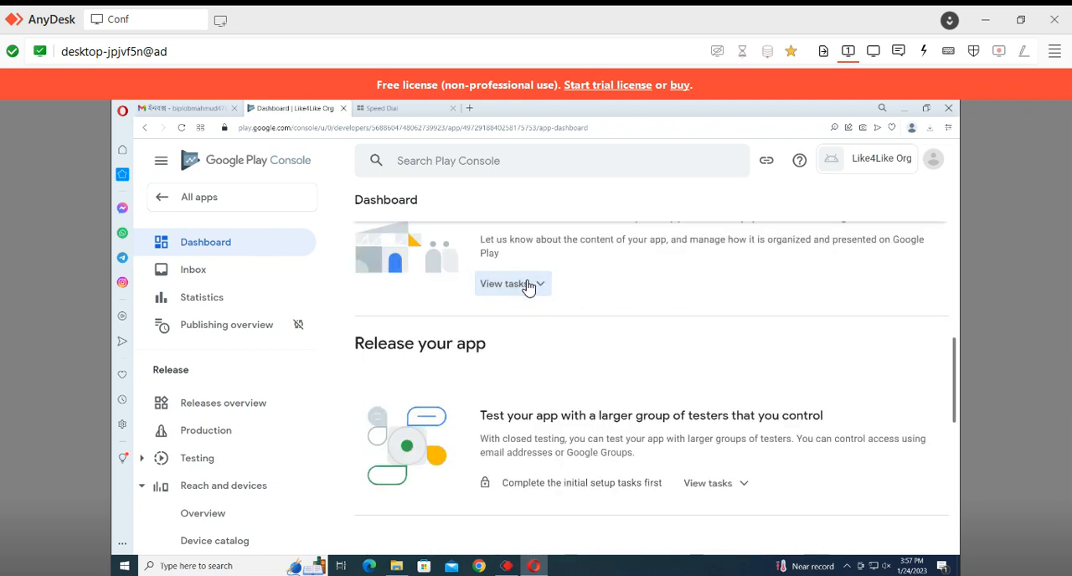
left_click(528, 285)
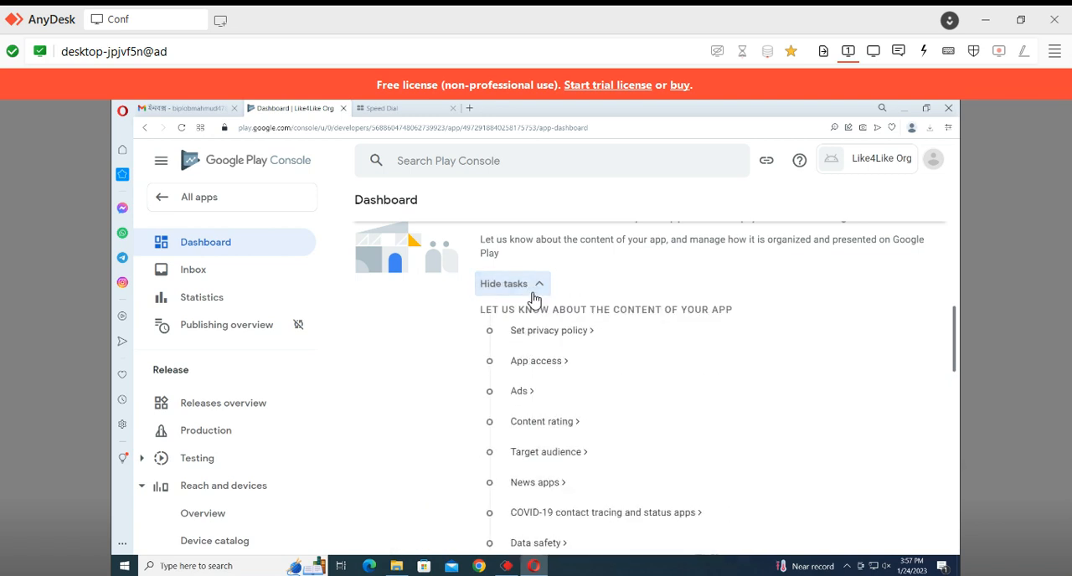
left_click(535, 423)
left_click(438, 476)
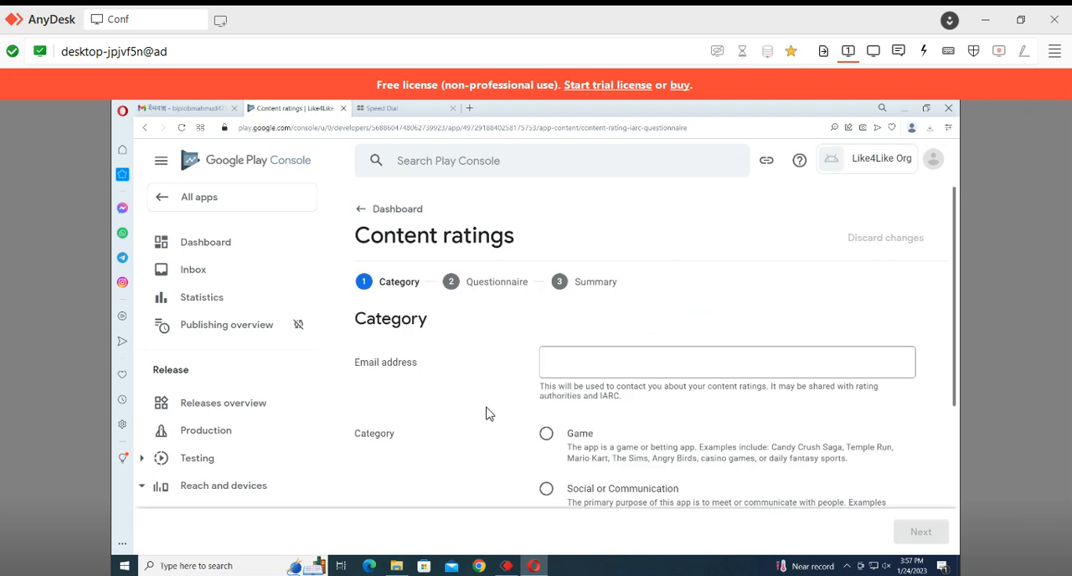
Enter the contact email address, choose the All Other App Types category and continue to the questionnaire
left_click(614, 364)
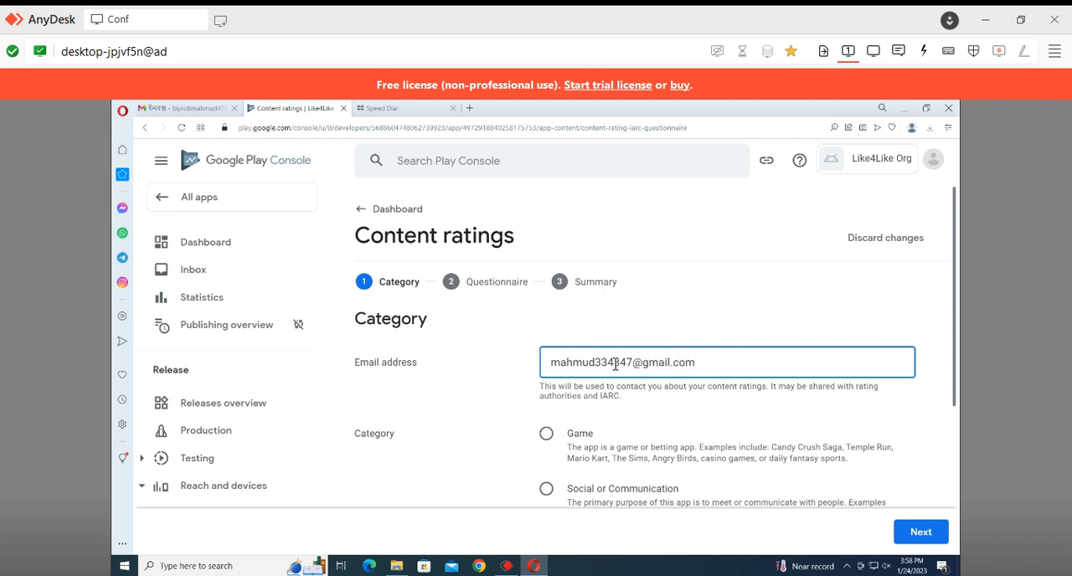
scroll(615, 364, "down", 1)
left_click(617, 457)
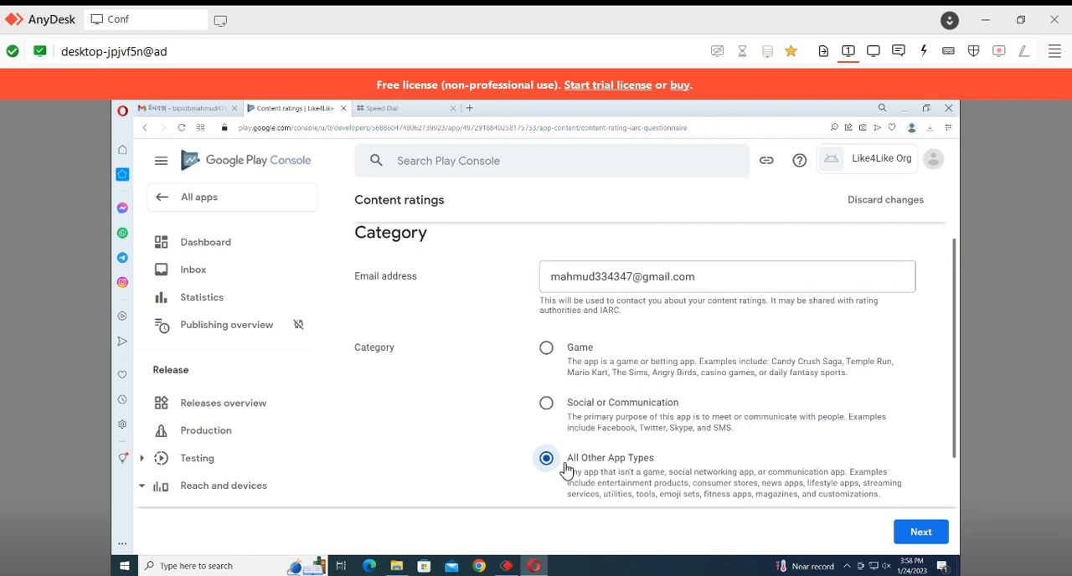
scroll(567, 471, "down", 1)
left_click(925, 536)
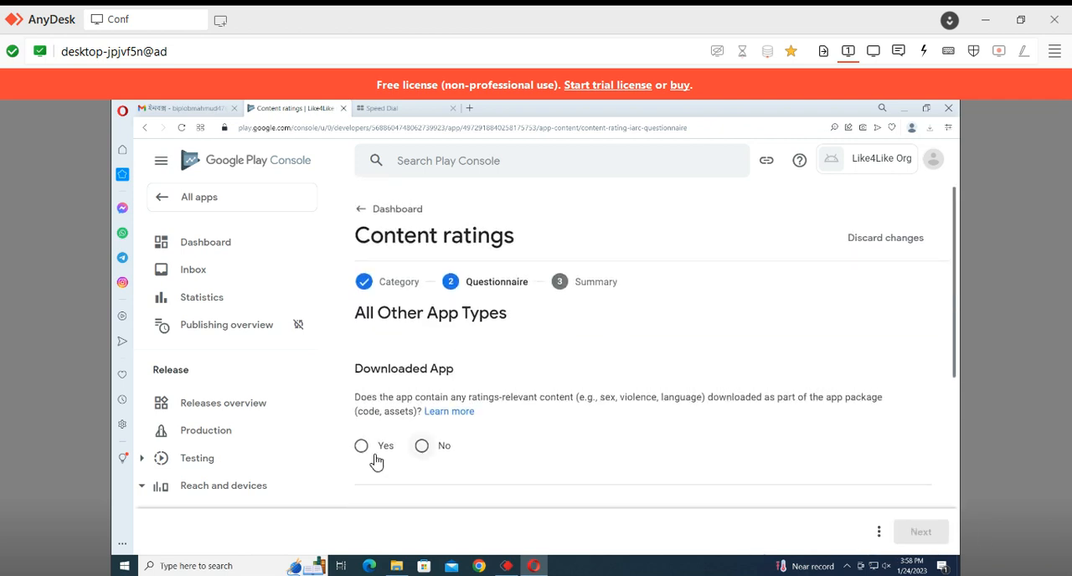
Answer No to the Downloaded App, User Content Sharing and Online Content questions of the content rating
scroll(444, 366, "down", 1)
left_click(441, 366)
scroll(431, 375, "down", 1)
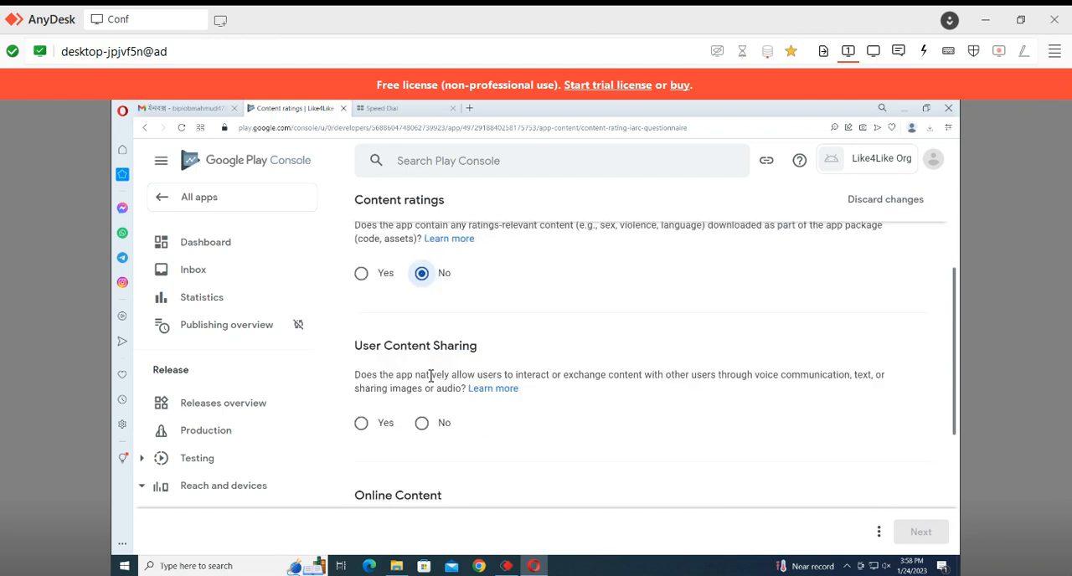
left_click(423, 422)
scroll(433, 427, "down", 2)
left_click(423, 411)
Answer No to the age-restricted products question and to the Miscellaneous questions on location sharing, digital goods, web browser and news or educational product
scroll(431, 423, "down", 1)
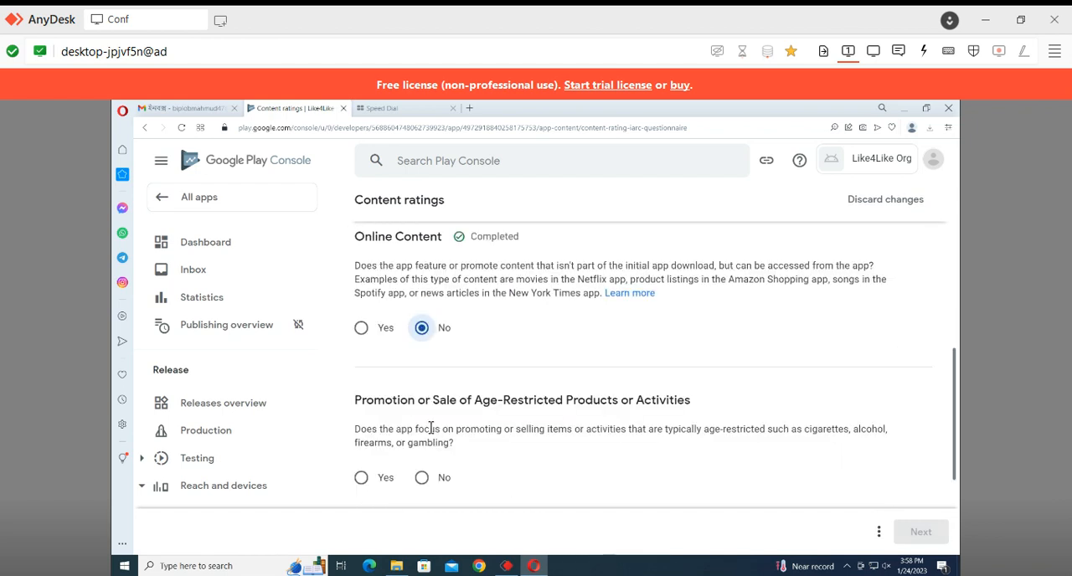
left_click(421, 476)
scroll(421, 469, "down", 2)
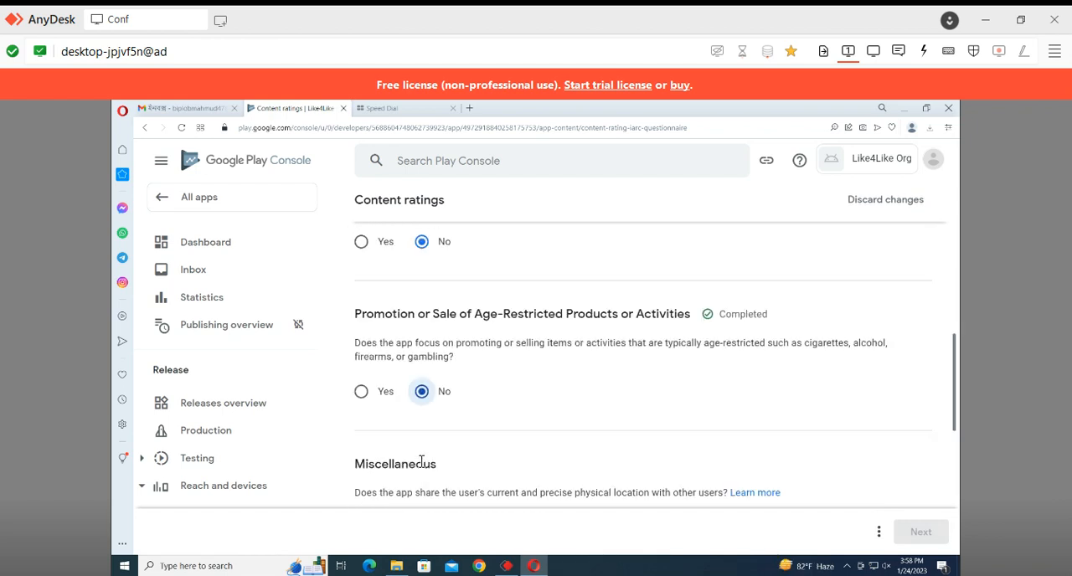
left_click(422, 441)
scroll(423, 443, "down", 1)
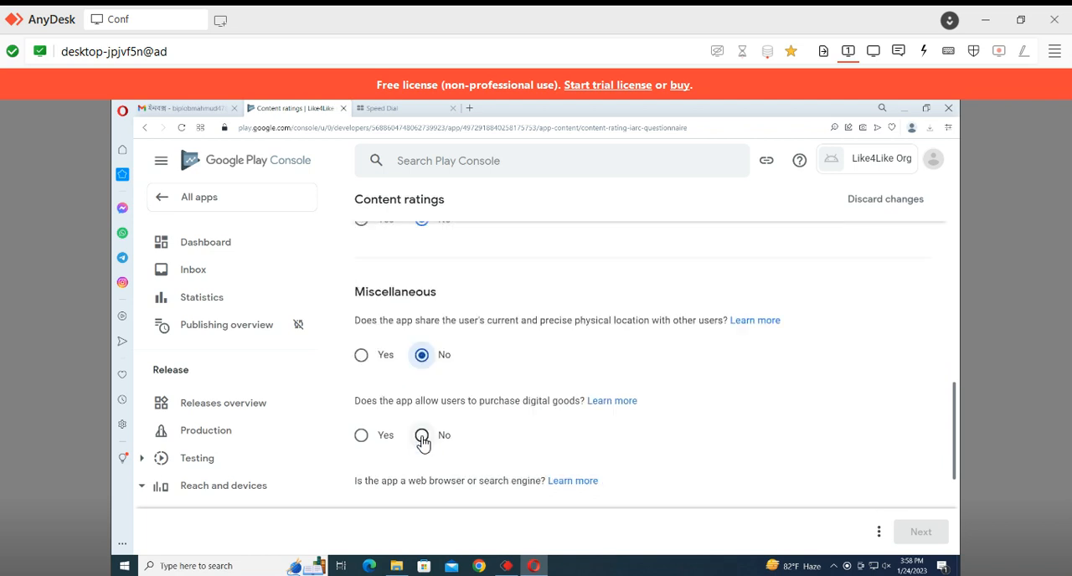
left_click(422, 442)
scroll(422, 442, "down", 1)
left_click(422, 437)
scroll(422, 442, "down", 1)
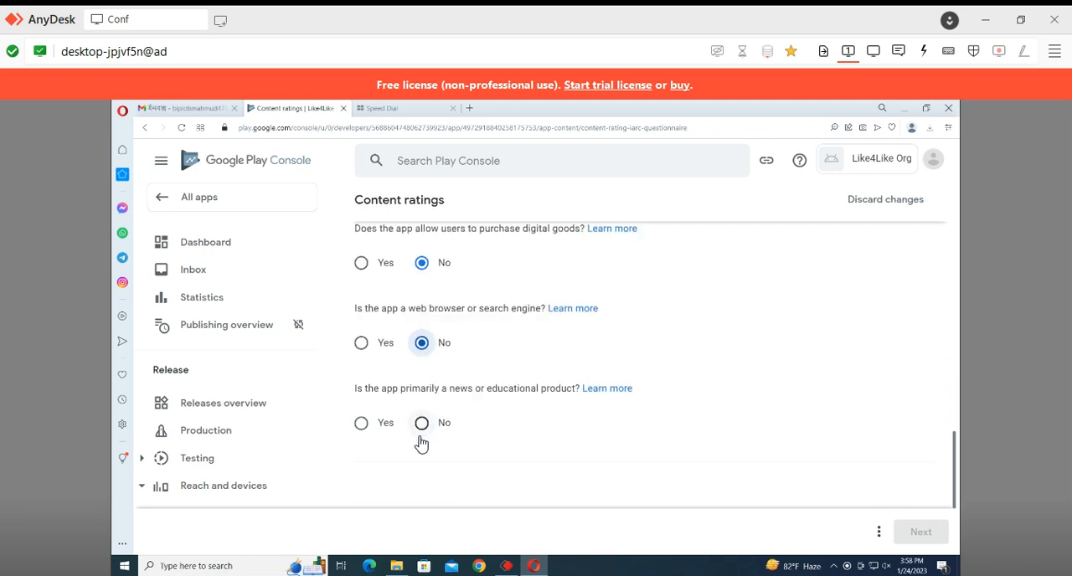
left_click(421, 437)
scroll(545, 411, "down", 1)
Save the completed content rating questionnaire and continue to its summary
scroll(629, 411, "up", 10)
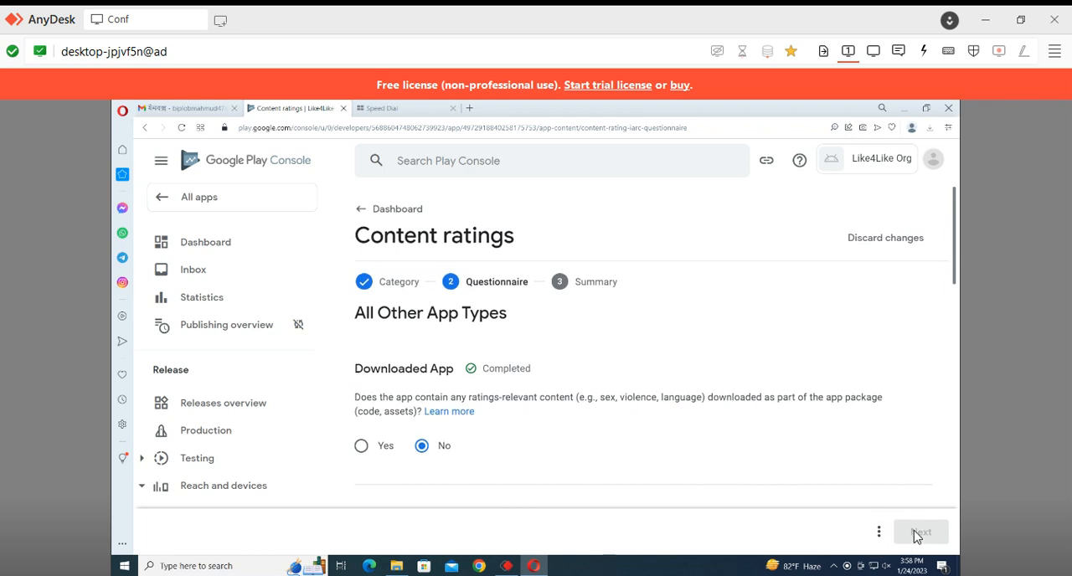
left_click(878, 532)
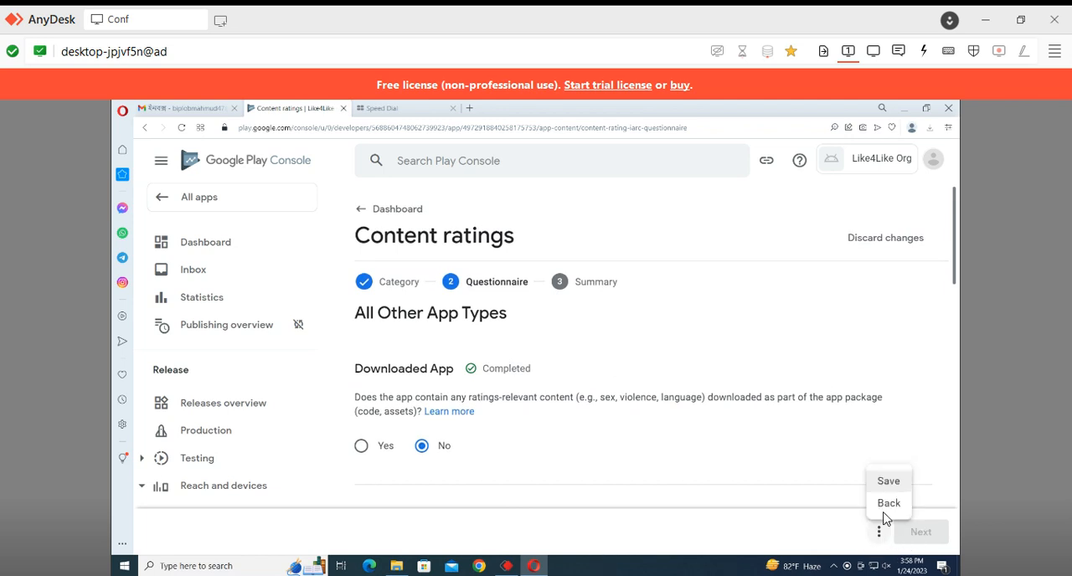
left_click(887, 487)
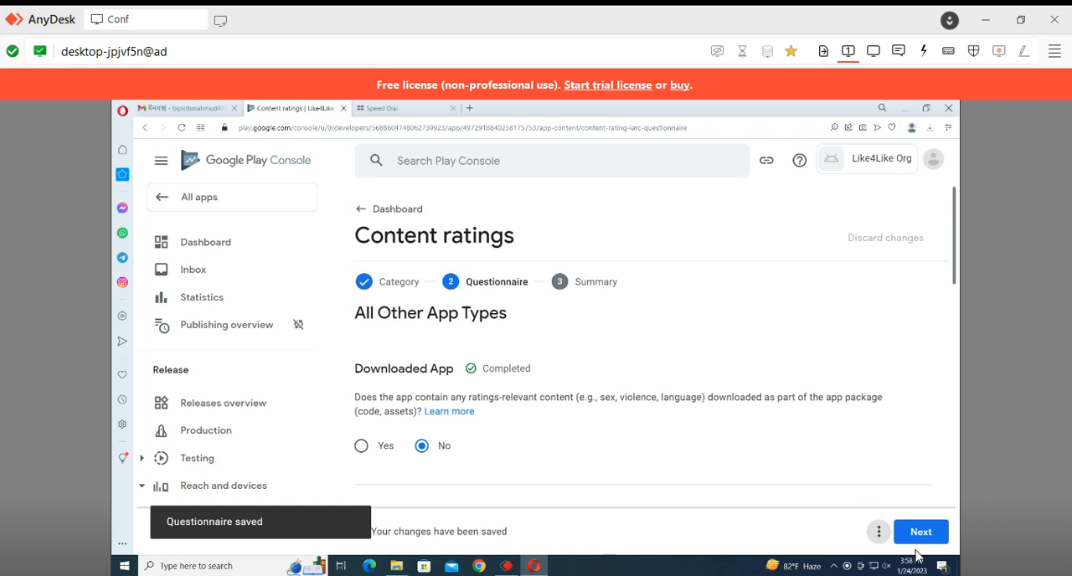
left_click(919, 532)
Review the ratings summary through to the end and submit the content rating
scroll(728, 378, "down", 10)
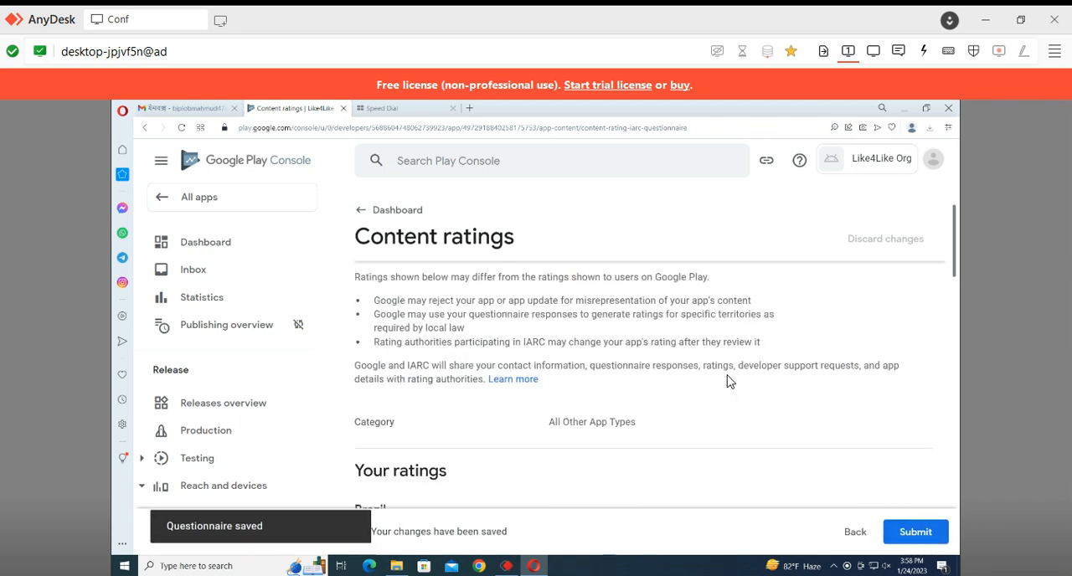
scroll(862, 452, "down", 8)
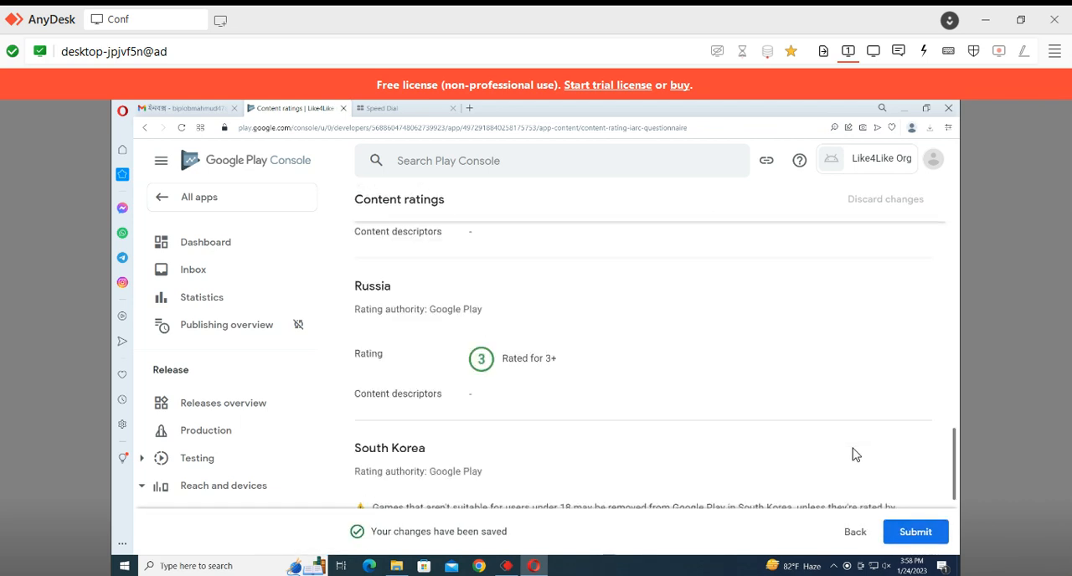
left_click(913, 532)
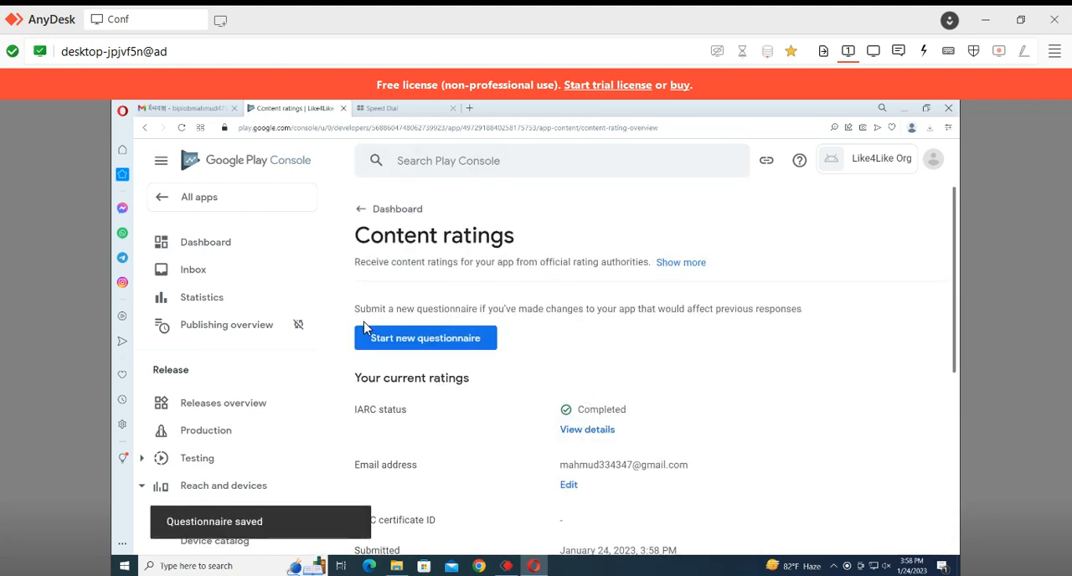
Return to the app's dashboard and look over the remaining tasks of the Set up your app section
left_click(375, 215)
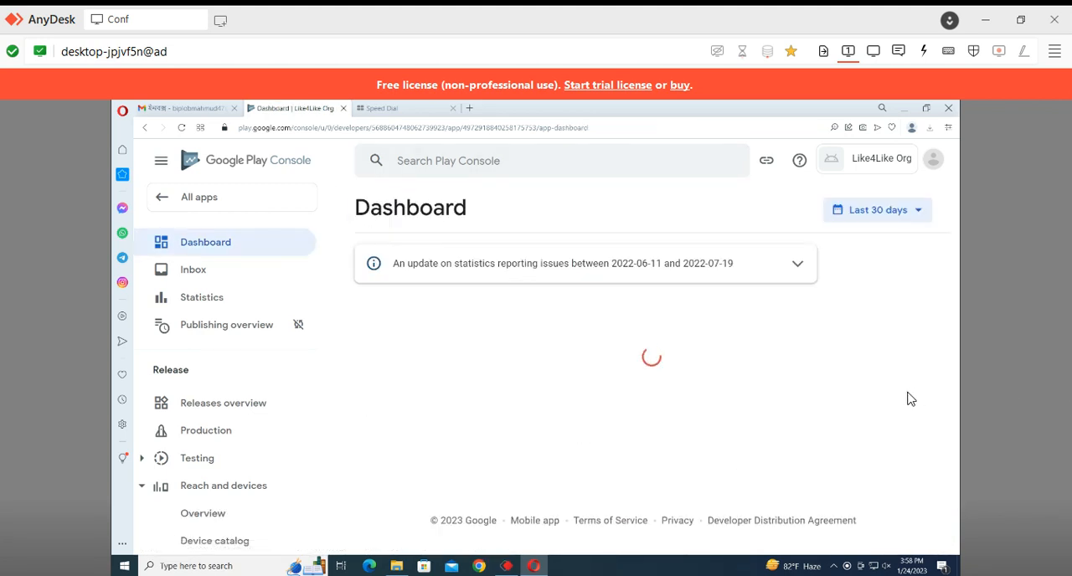
scroll(747, 385, "down", 5)
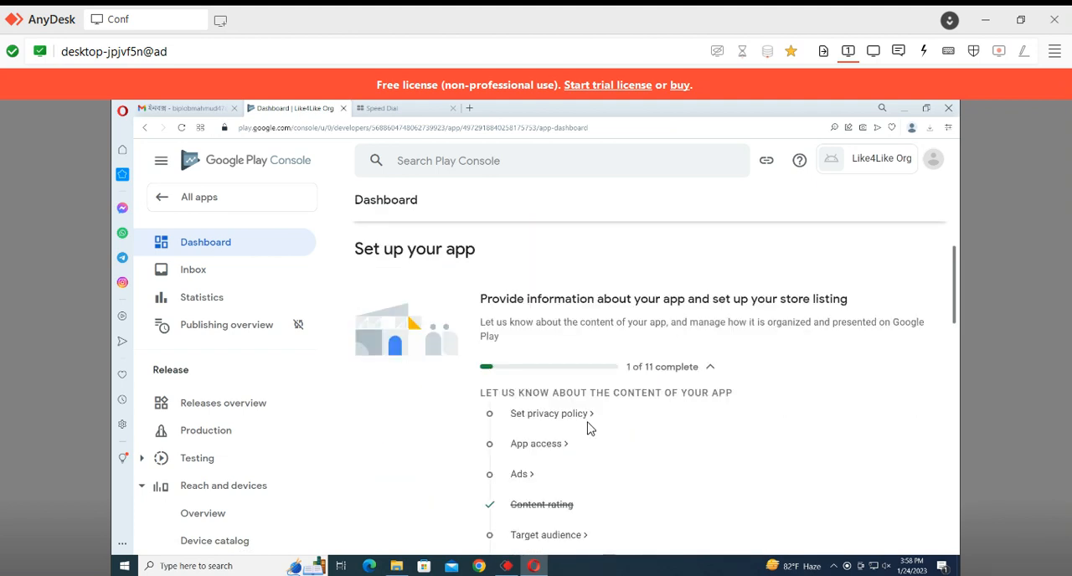
scroll(587, 428, "down", 1)
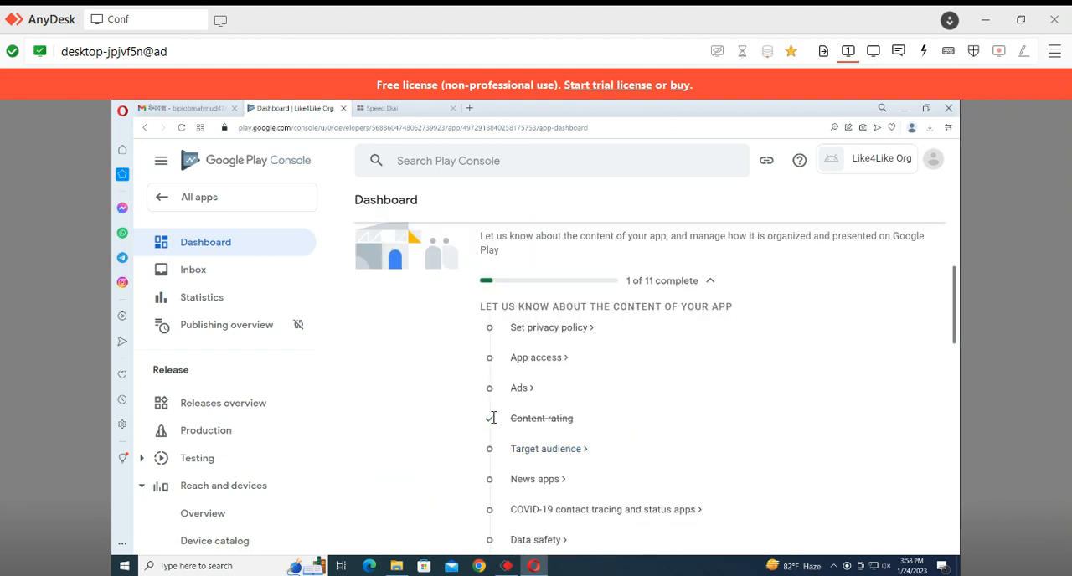
left_click_drag(493, 417, 554, 408)
scroll(556, 406, "down", 2)
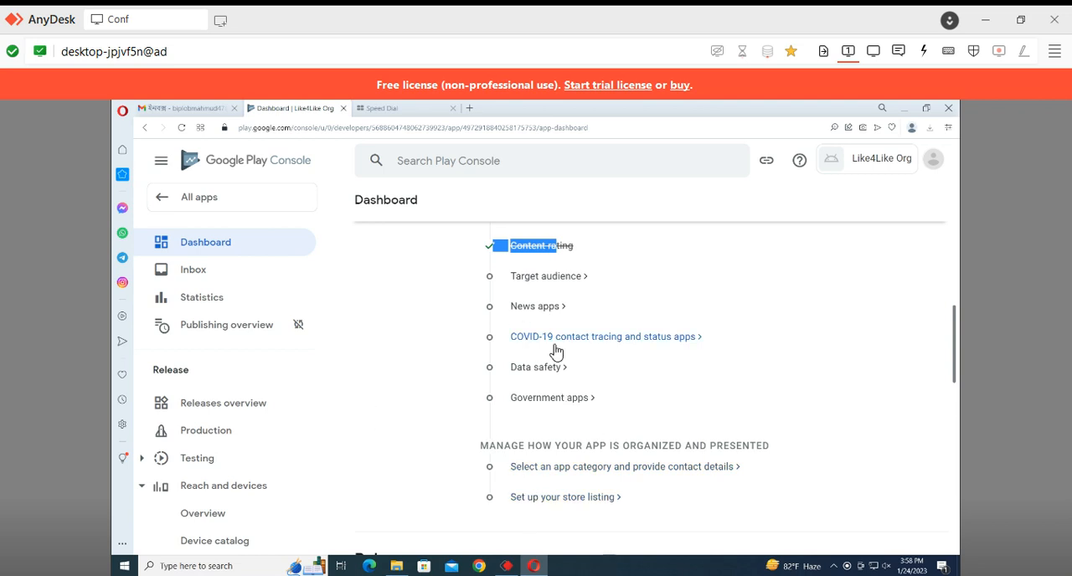
left_click(635, 282)
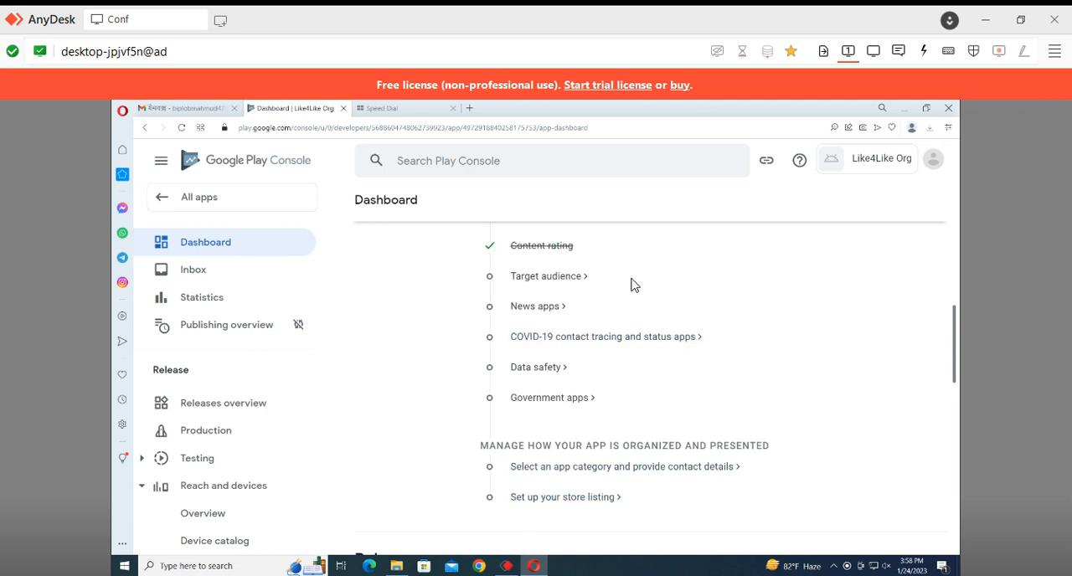
Create a new production release and upload the app bundle app-release.aab from the Like4Like org documents folder
left_click(195, 440)
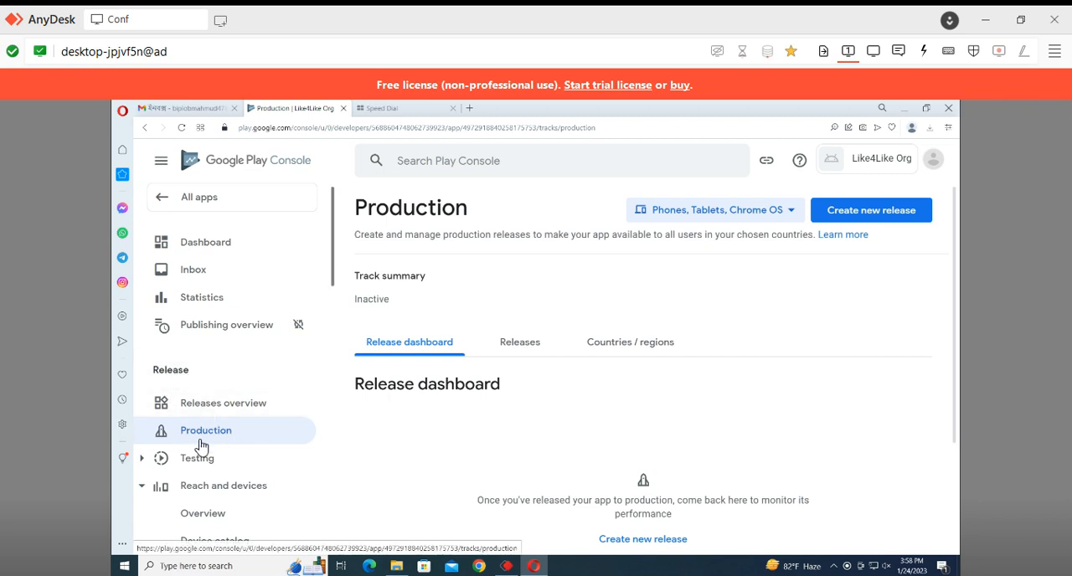
left_click(658, 546)
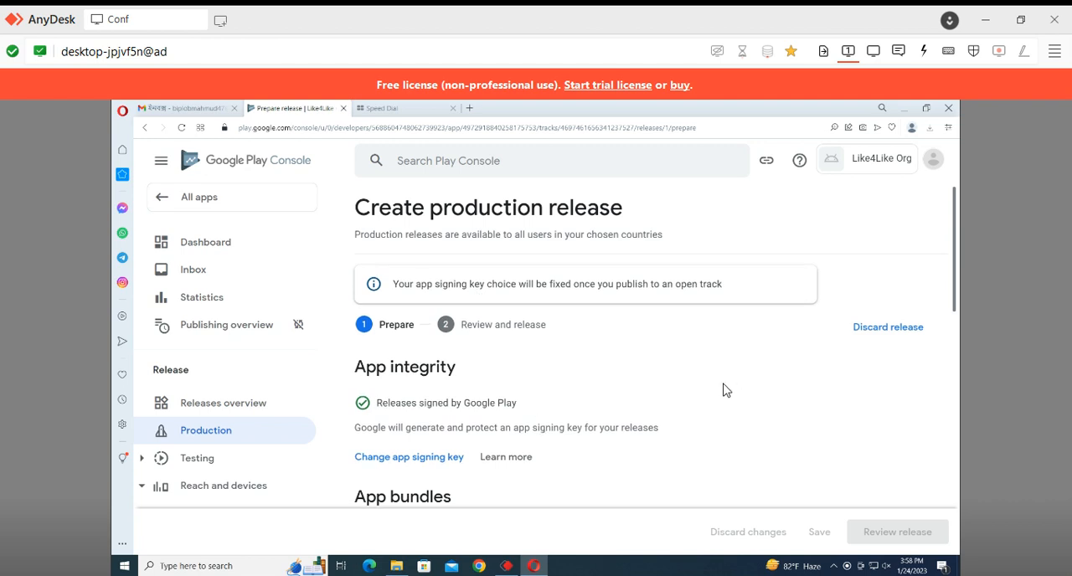
scroll(715, 387, "down", 4)
left_click(597, 375)
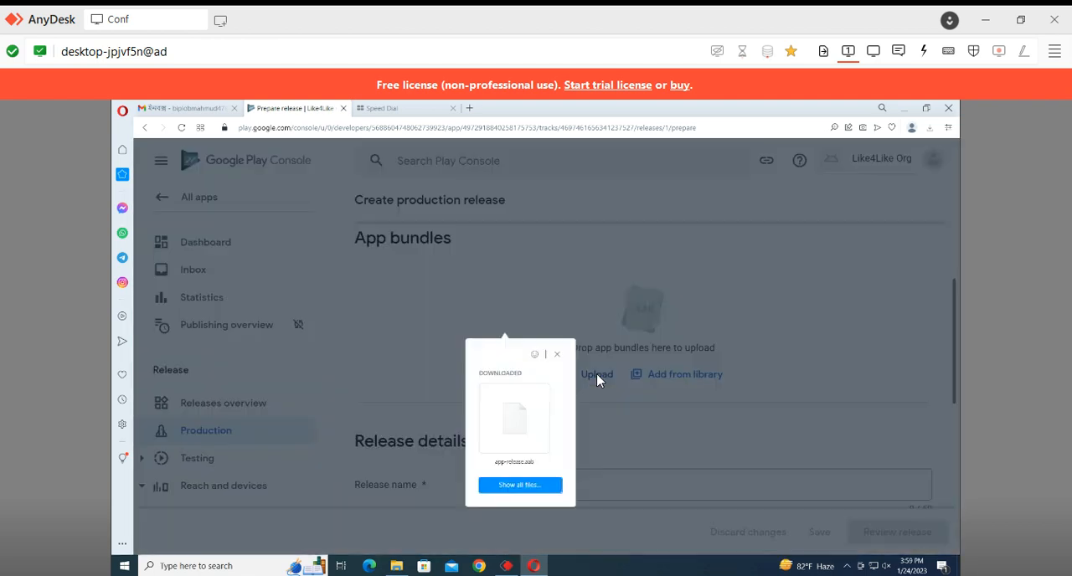
left_click(520, 494)
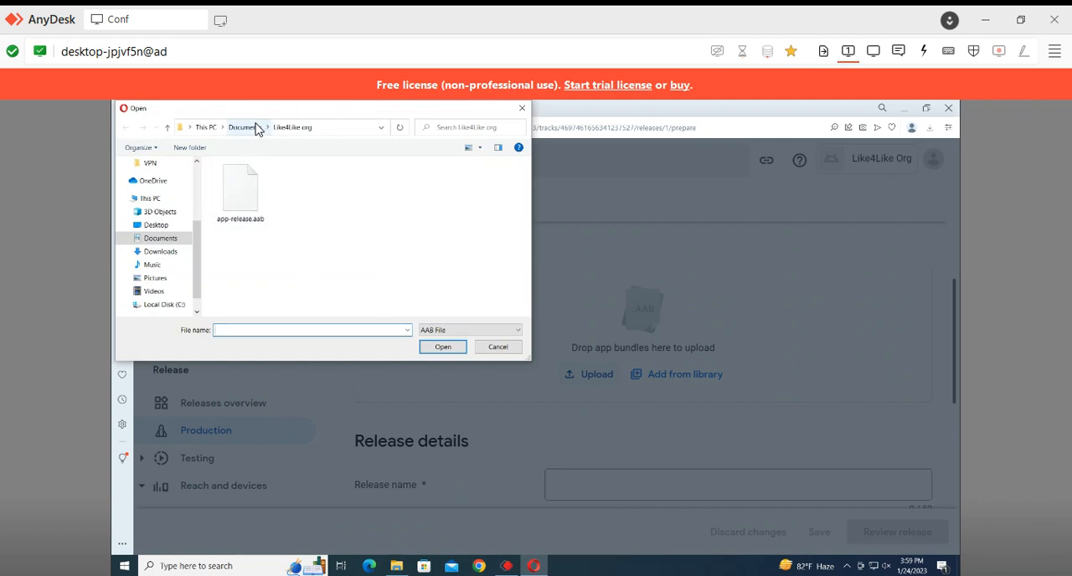
left_click(244, 189)
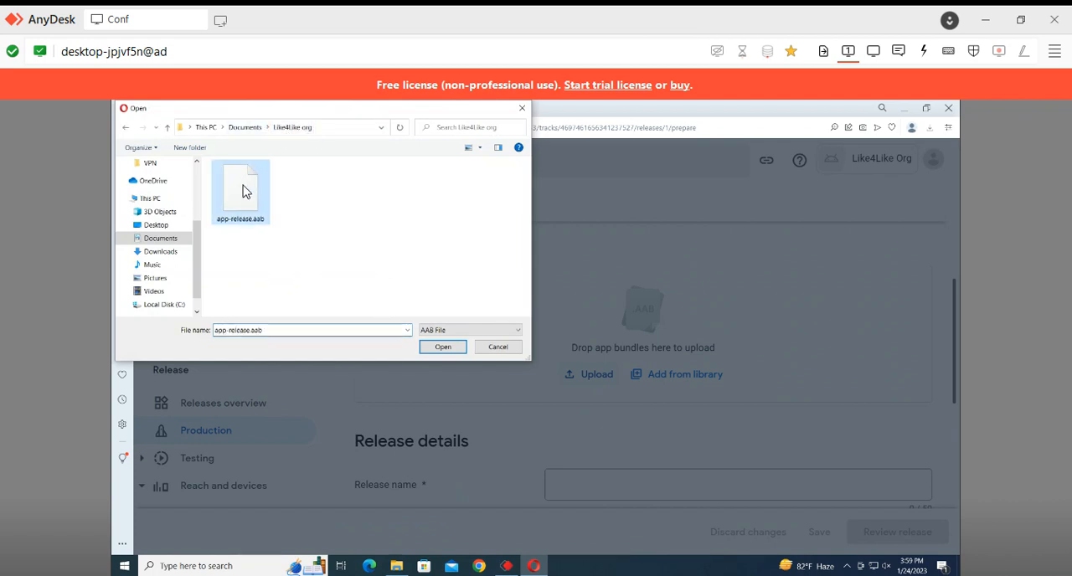
left_click(435, 331)
left_click(431, 350)
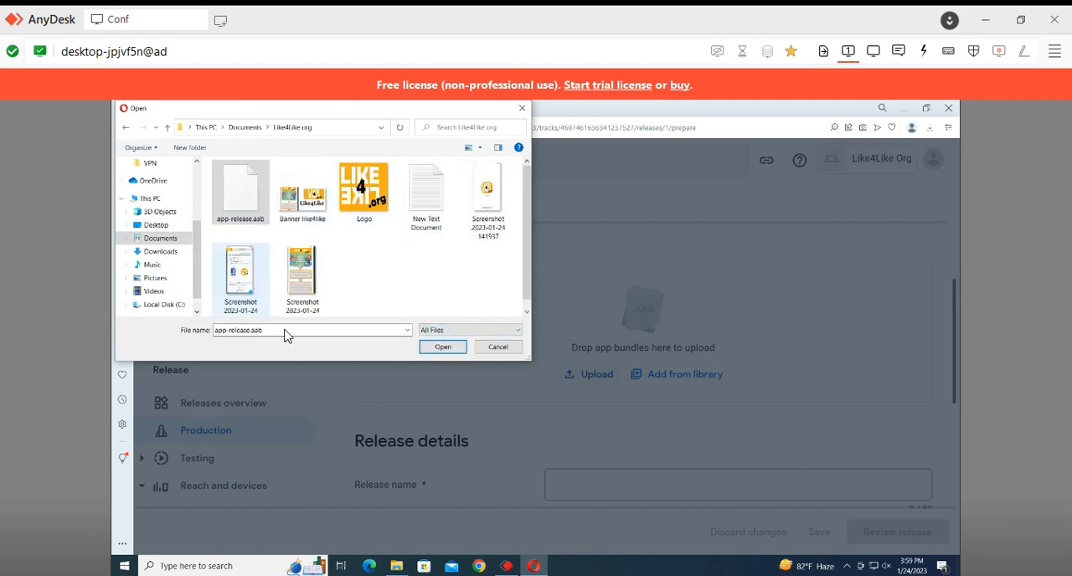
left_click(443, 346)
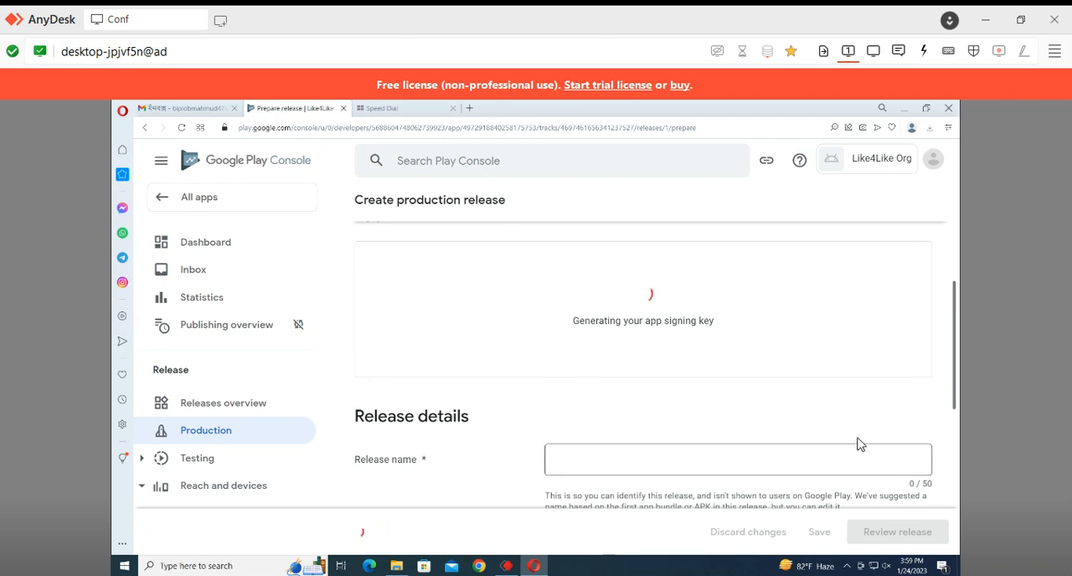
Examine the app bundle upload and the release name and release notes fields of the production release
scroll(740, 387, "down", 5)
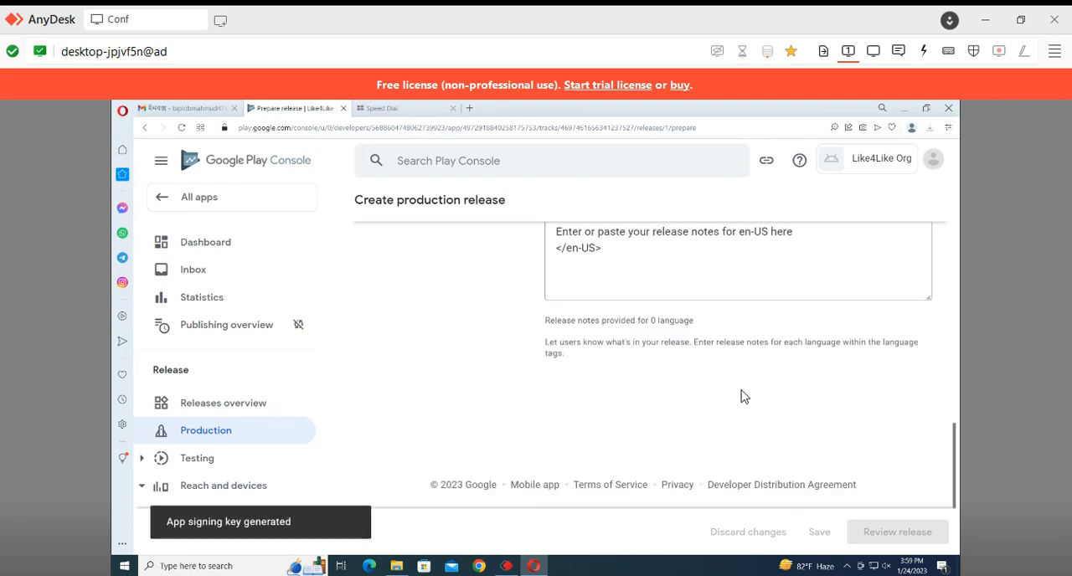
scroll(735, 398, "up", 5)
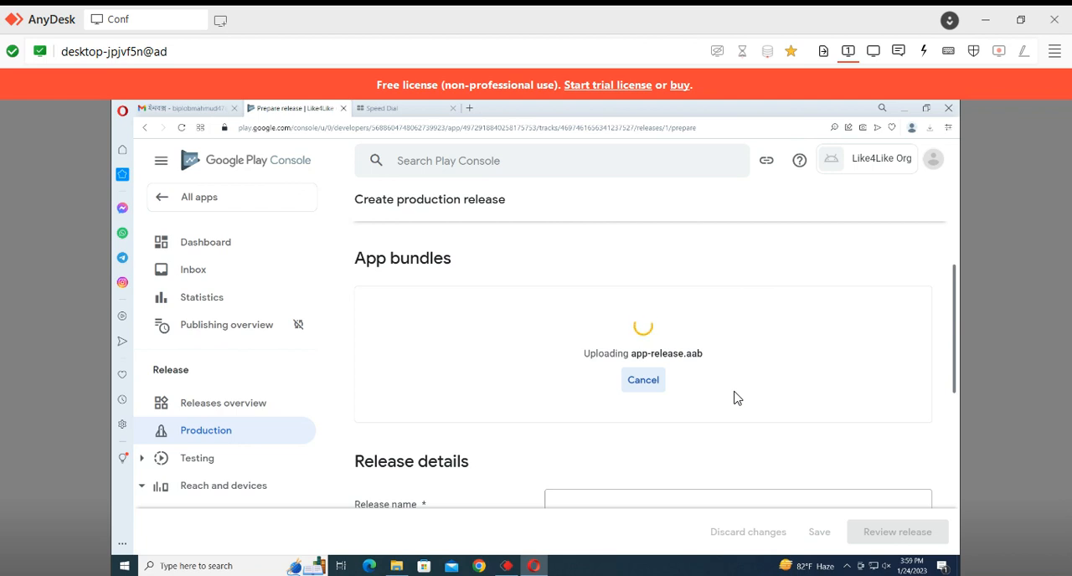
scroll(734, 400, "down", 1)
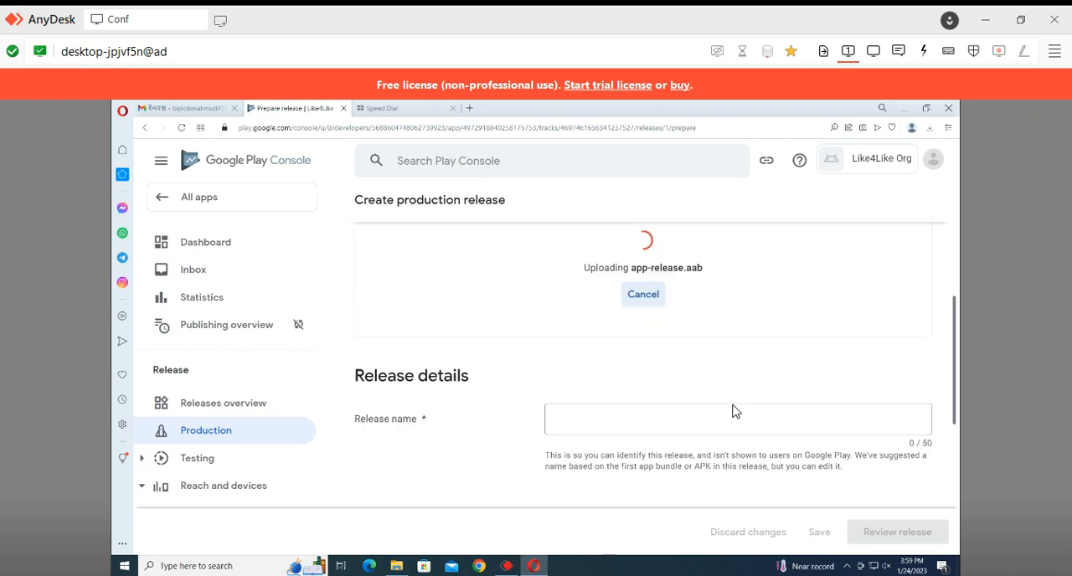
scroll(732, 410, "down", 2)
scroll(730, 419, "down", 2)
scroll(728, 436, "up", 5)
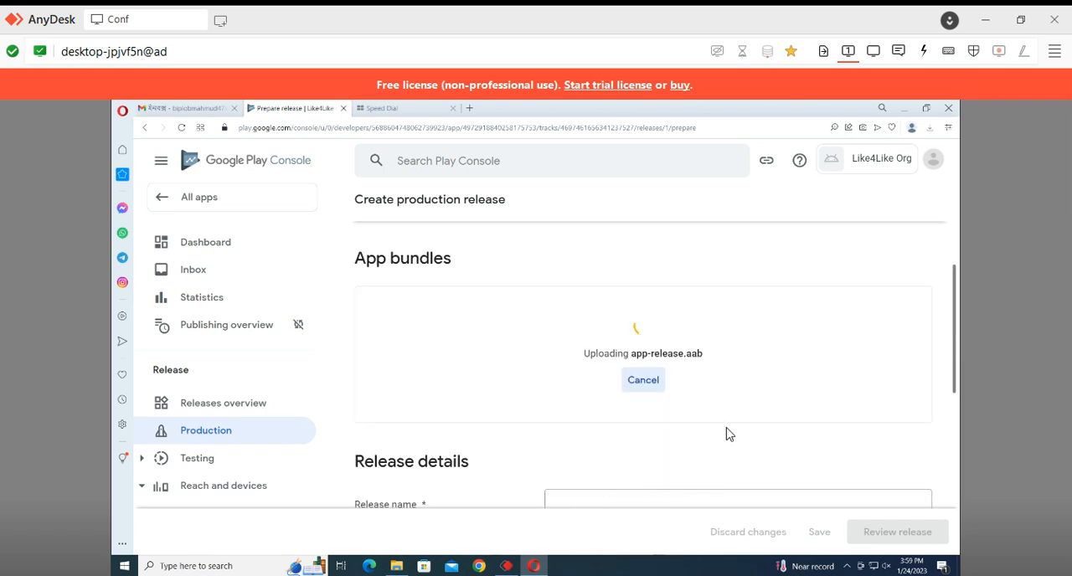
scroll(727, 433, "up", 3)
scroll(728, 431, "down", 4)
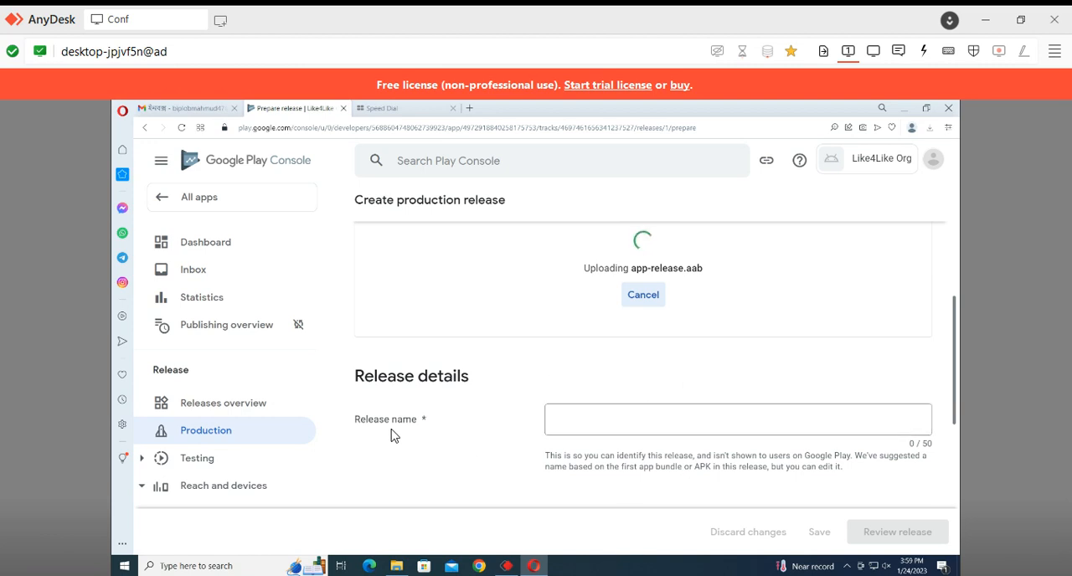
scroll(768, 455, "down", 3)
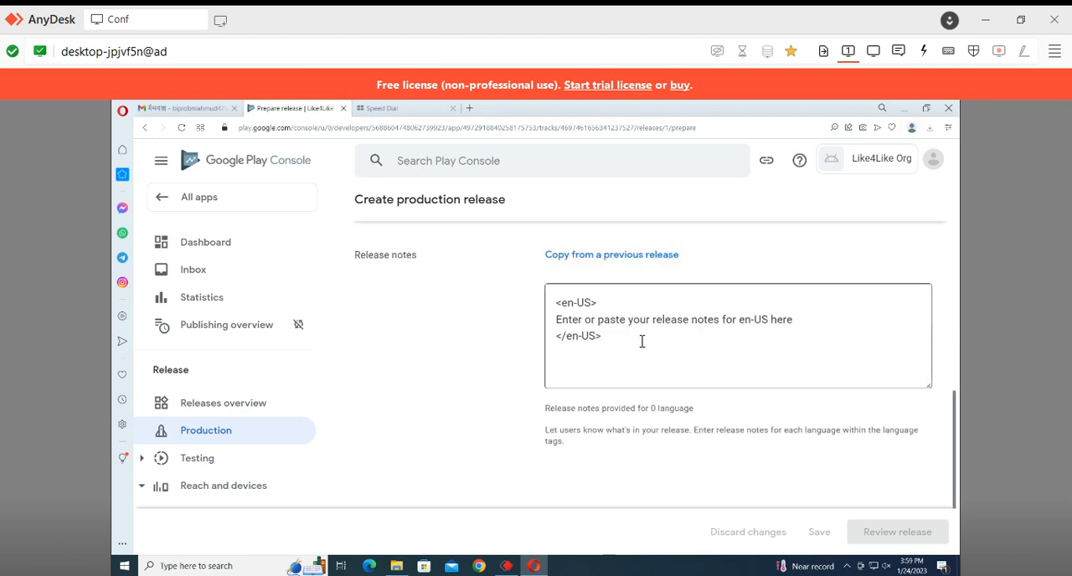
scroll(628, 344, "down", 2)
scroll(624, 345, "up", 2)
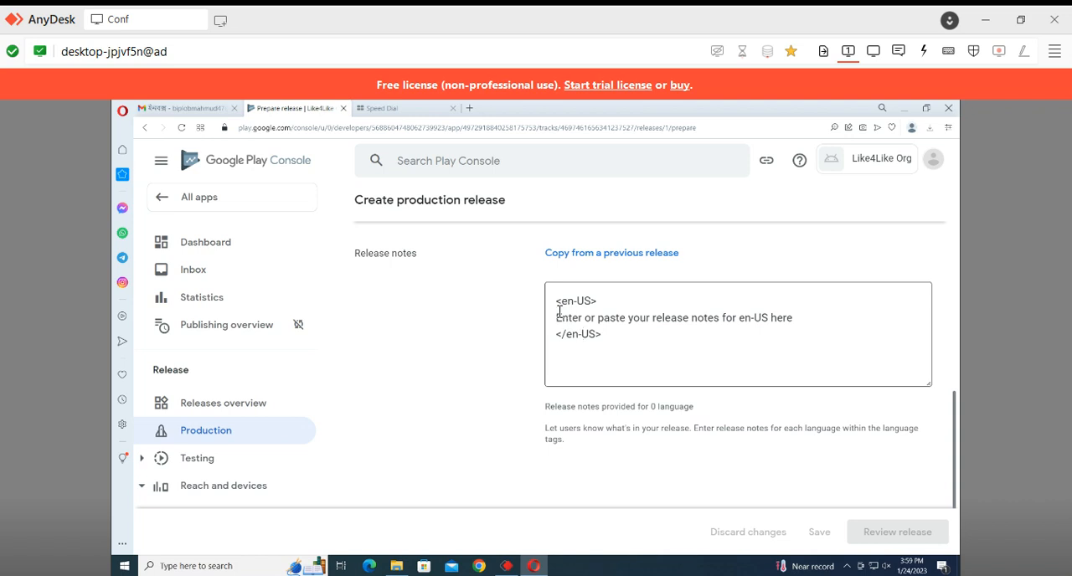
left_click_drag(549, 310, 809, 317)
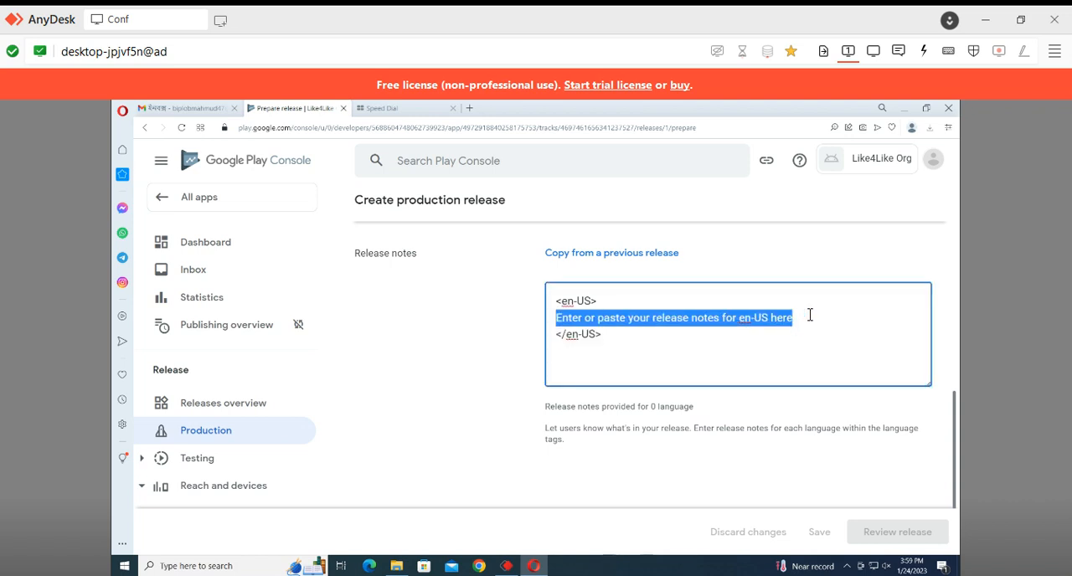
scroll(806, 322, "down", 2)
scroll(809, 335, "up", 5)
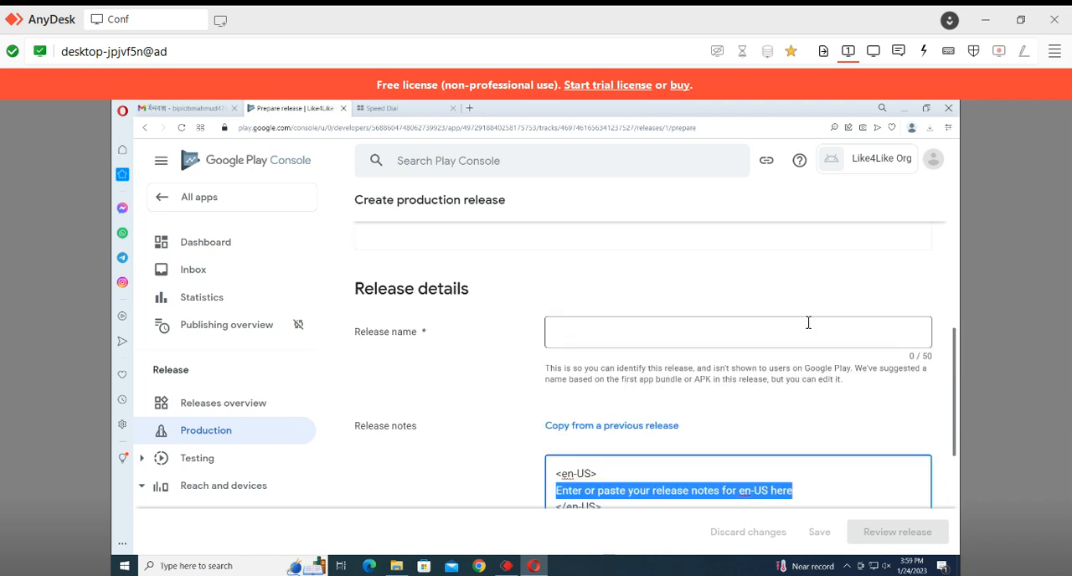
scroll(811, 359, "down", 2)
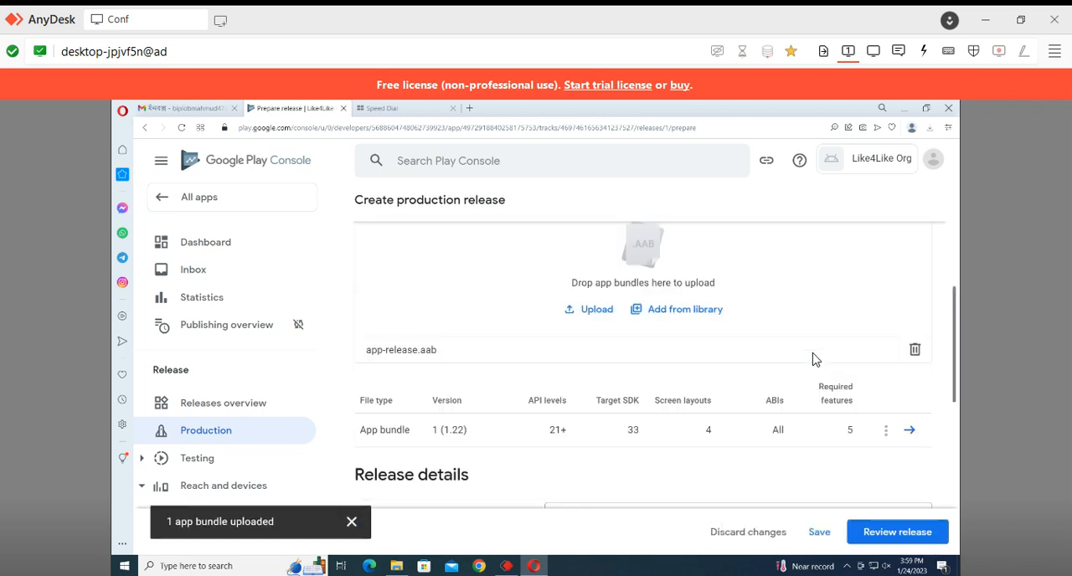
scroll(819, 341, "down", 4)
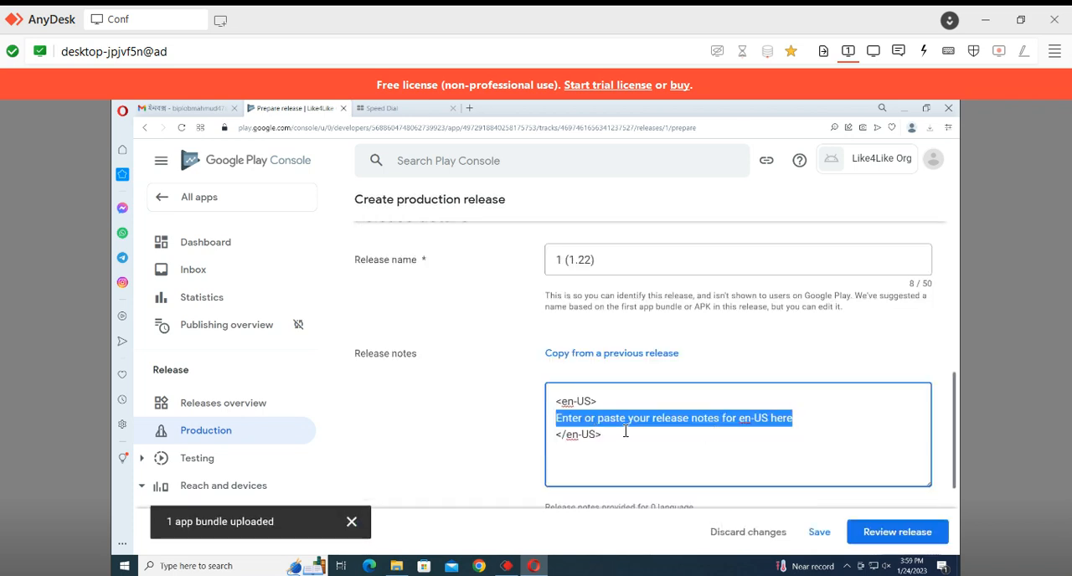
Deselect the release notes placeholder text and save the production release
left_click(570, 402)
scroll(576, 403, "up", 2)
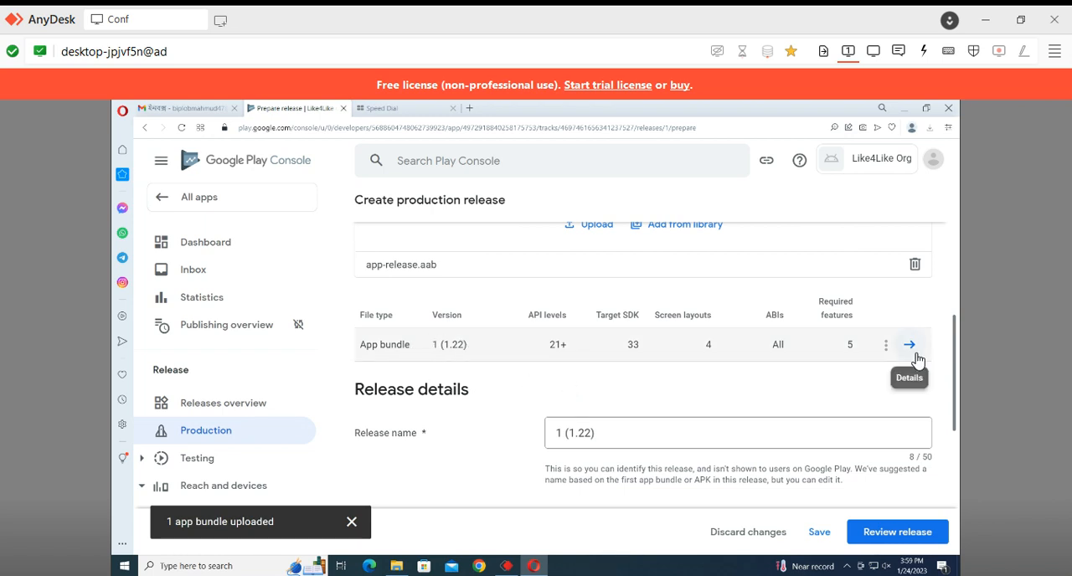
left_click(821, 536)
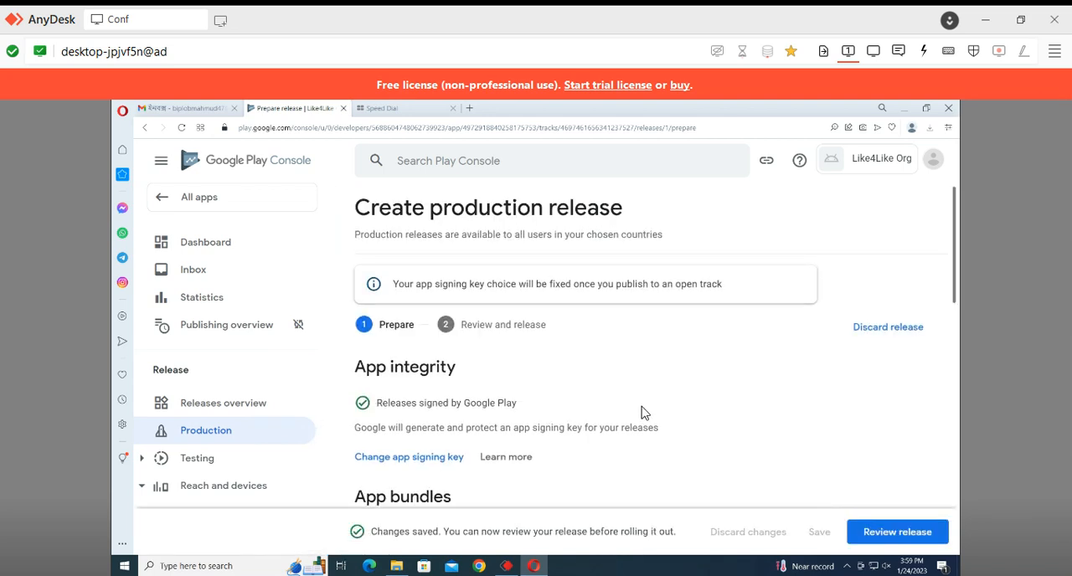
scroll(642, 413, "down", 5)
left_click(231, 254)
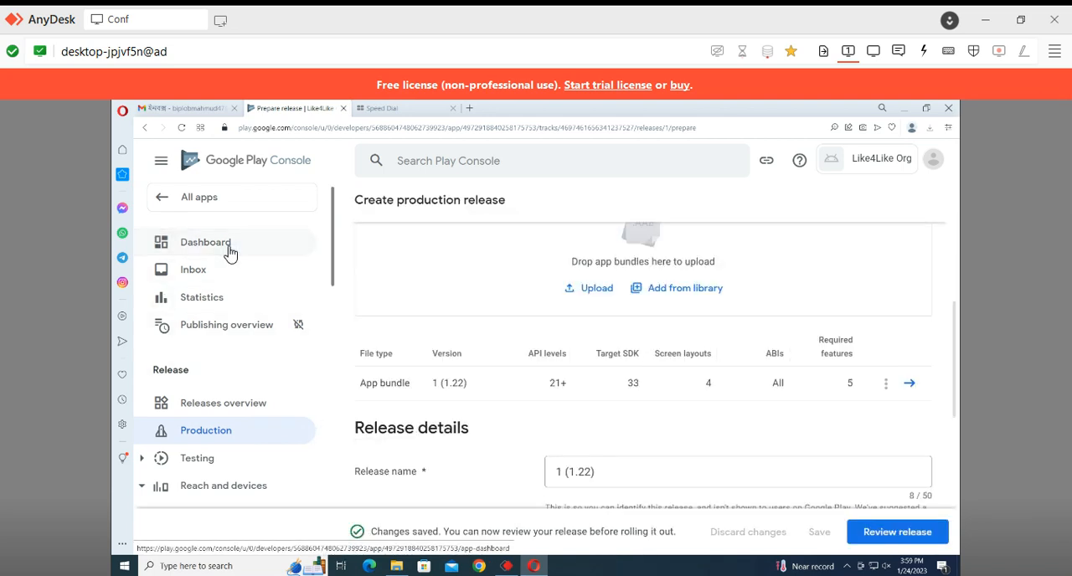
scroll(543, 378, "down", 3)
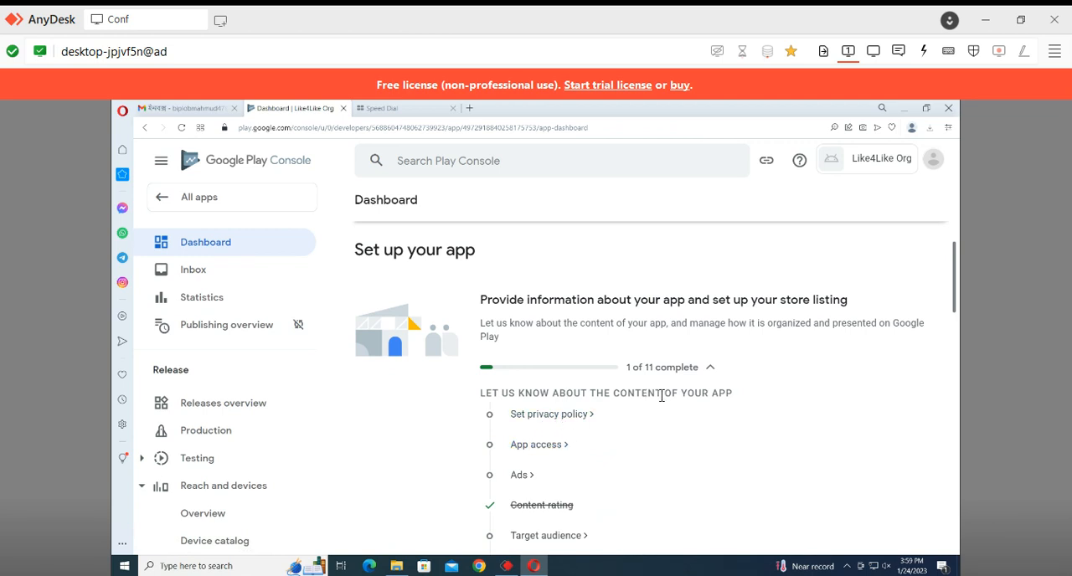
left_click(531, 416)
left_click(511, 383)
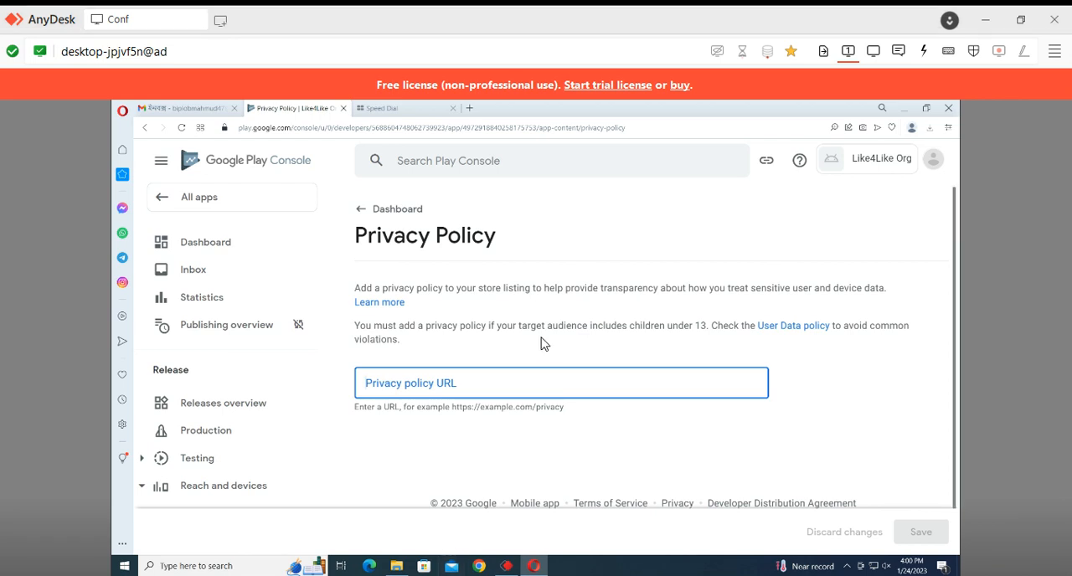
type("https://like4likeorgapp.blogspot.com/")
scroll(767, 461, "down", 1)
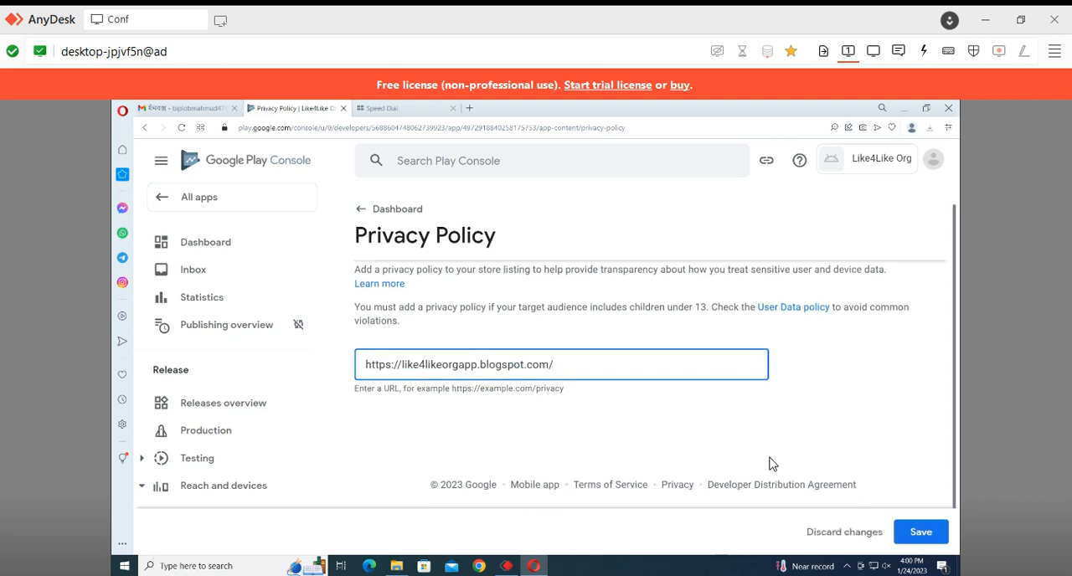
left_click(921, 531)
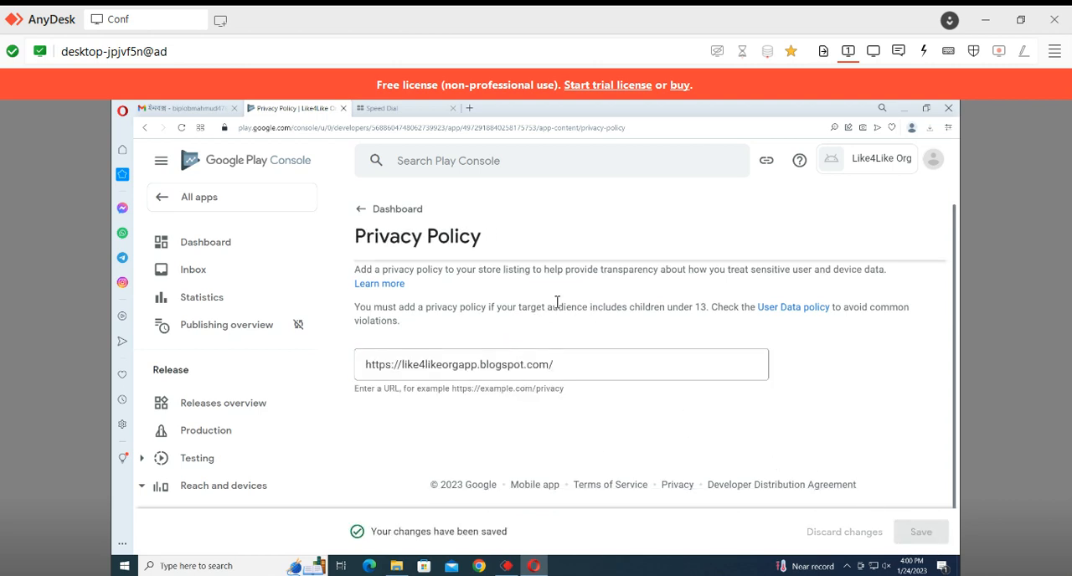
left_click(368, 212)
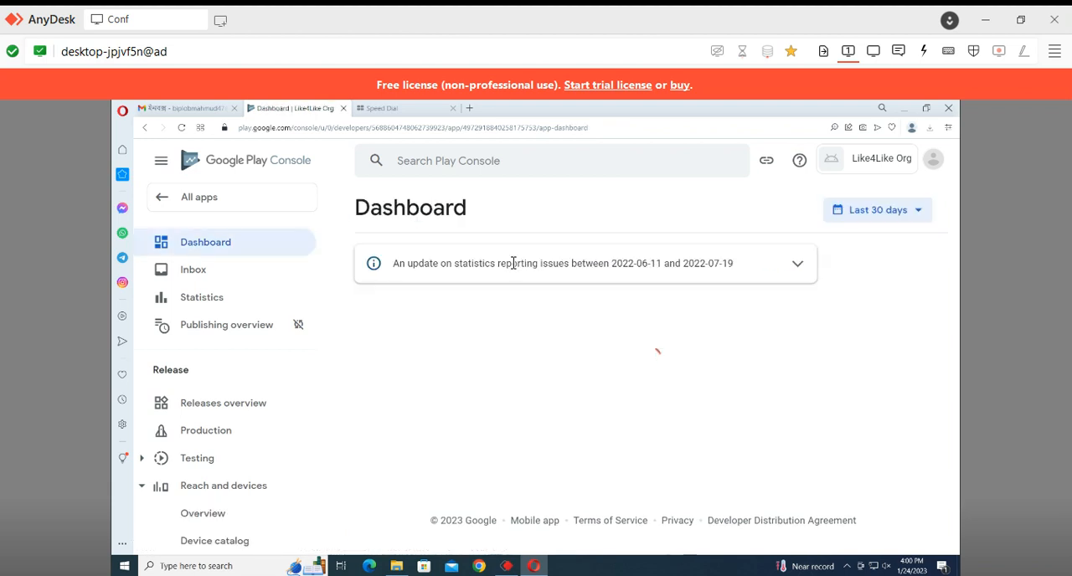
Open the App access setup task and choose that all functionality is available without special access
scroll(539, 379, "down", 3)
scroll(540, 389, "down", 1)
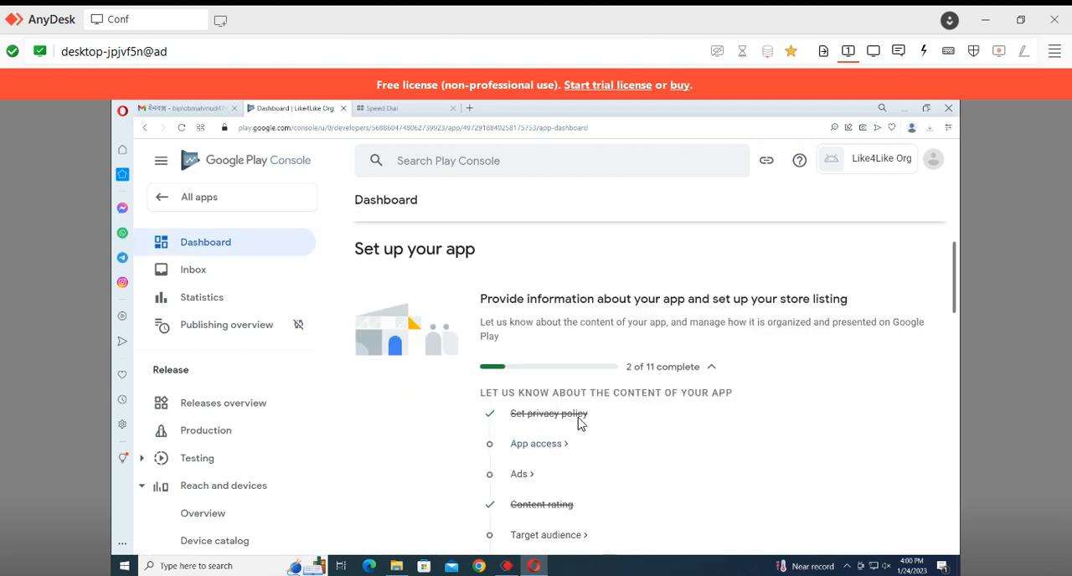
left_click(541, 444)
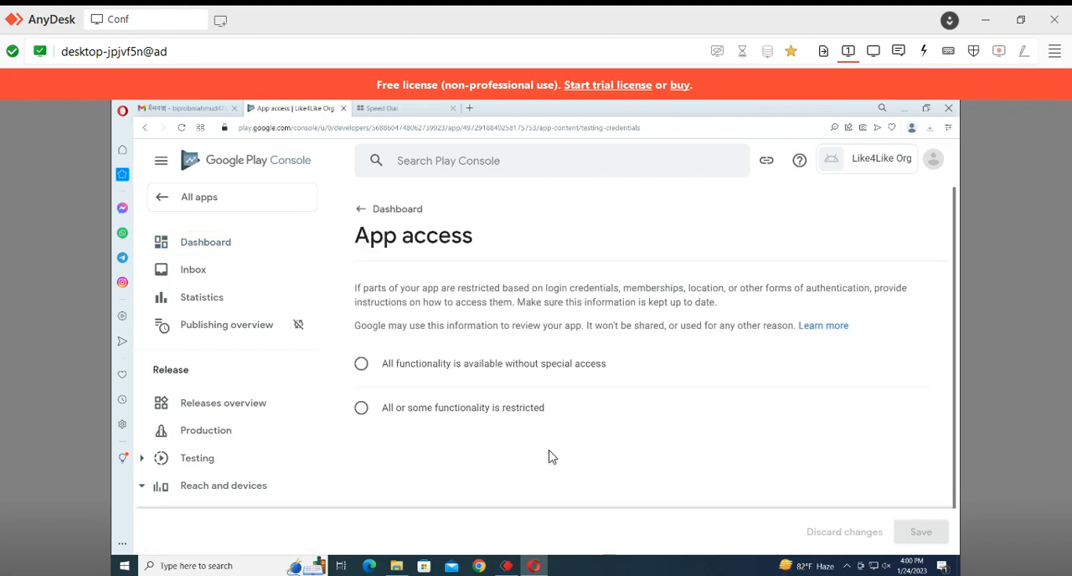
left_click(457, 366)
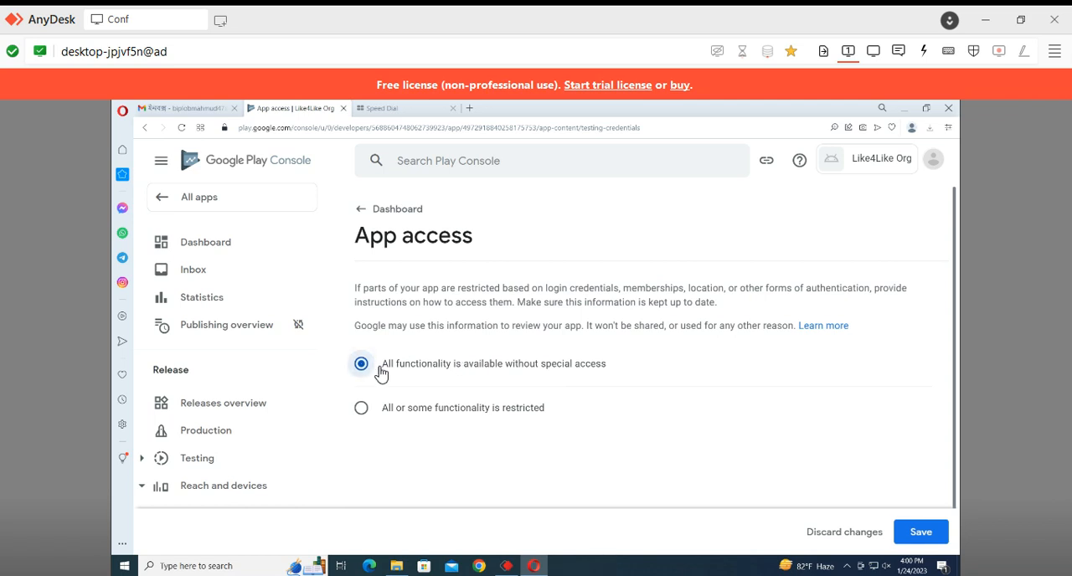
left_click(447, 414)
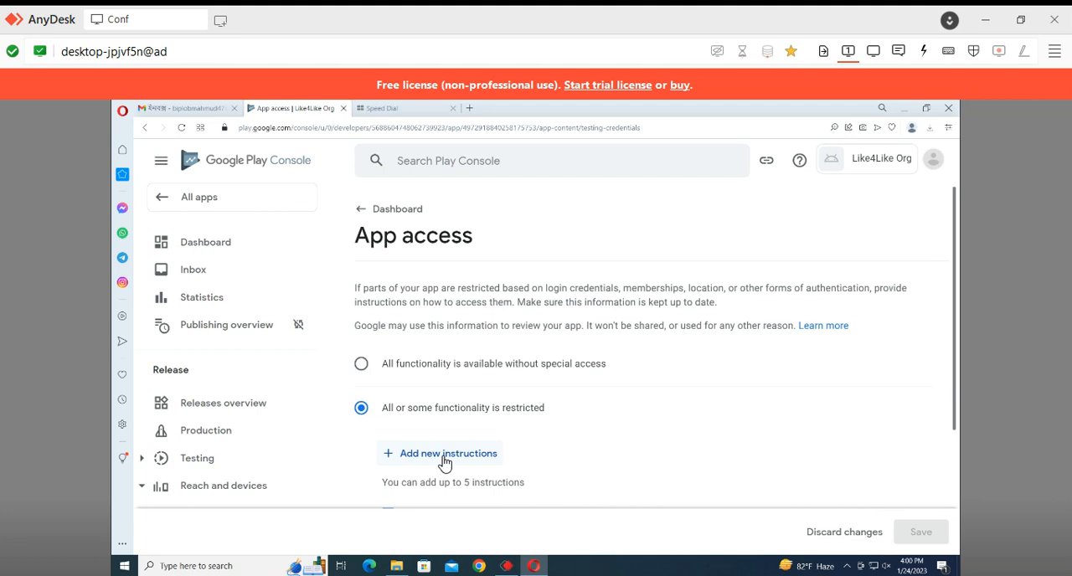
left_click(444, 455)
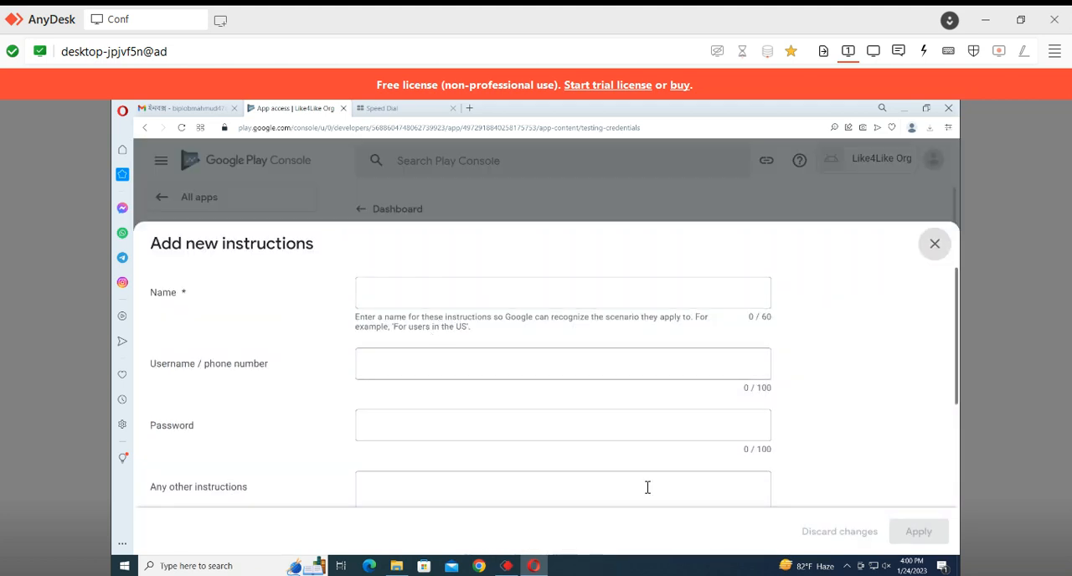
scroll(806, 469, "down", 2)
left_click(933, 161)
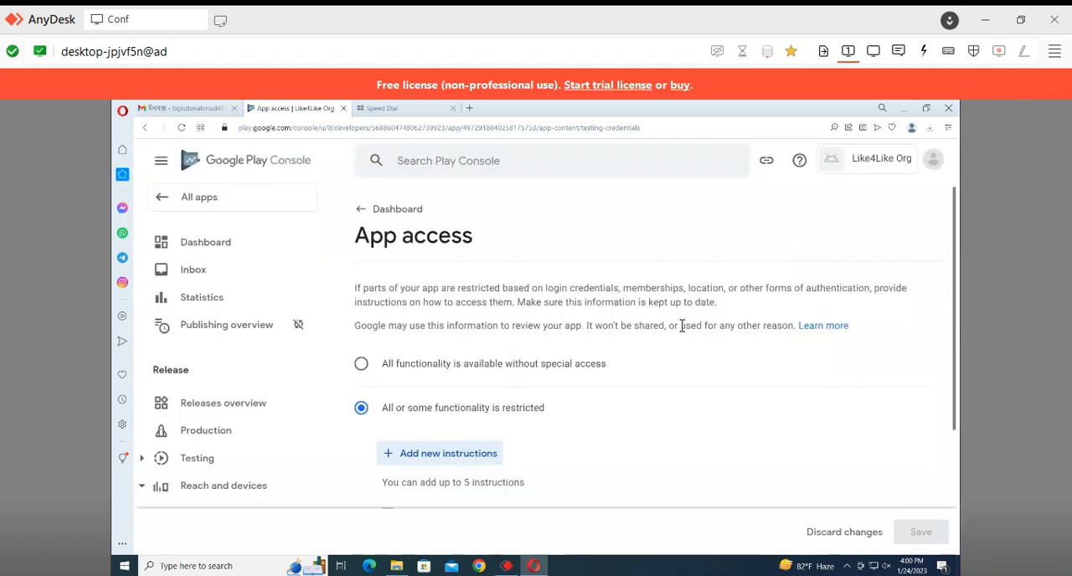
Declare all functionality available without special access, save the App access declaration and return to the dashboard
left_click(443, 371)
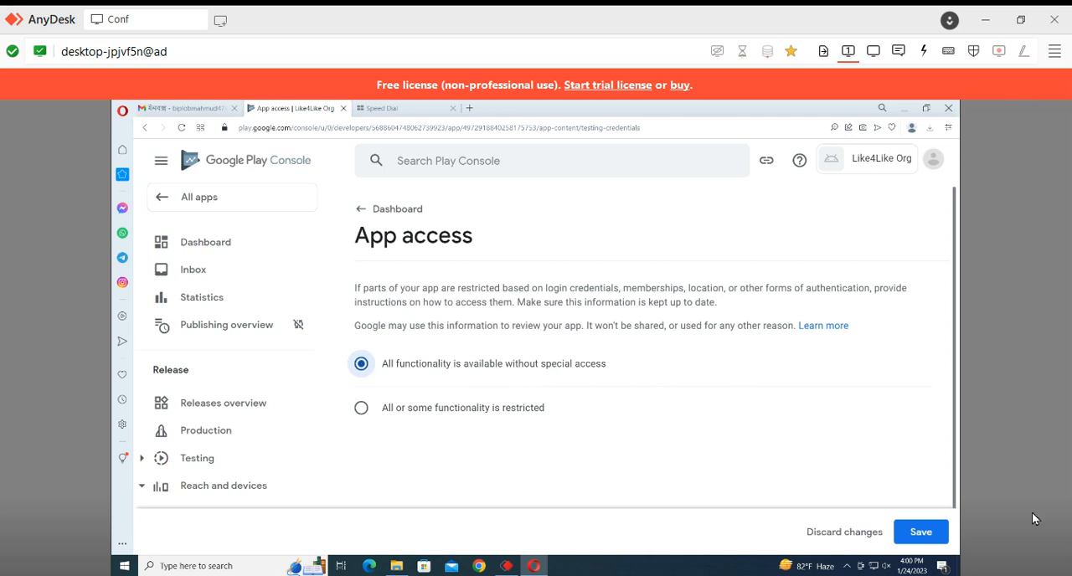
left_click(921, 531)
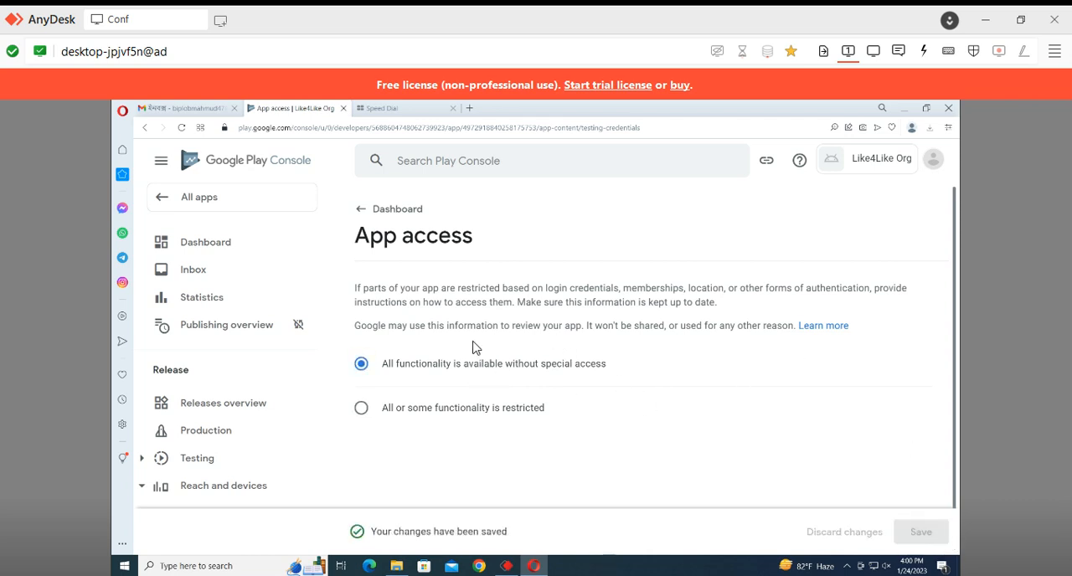
left_click(387, 210)
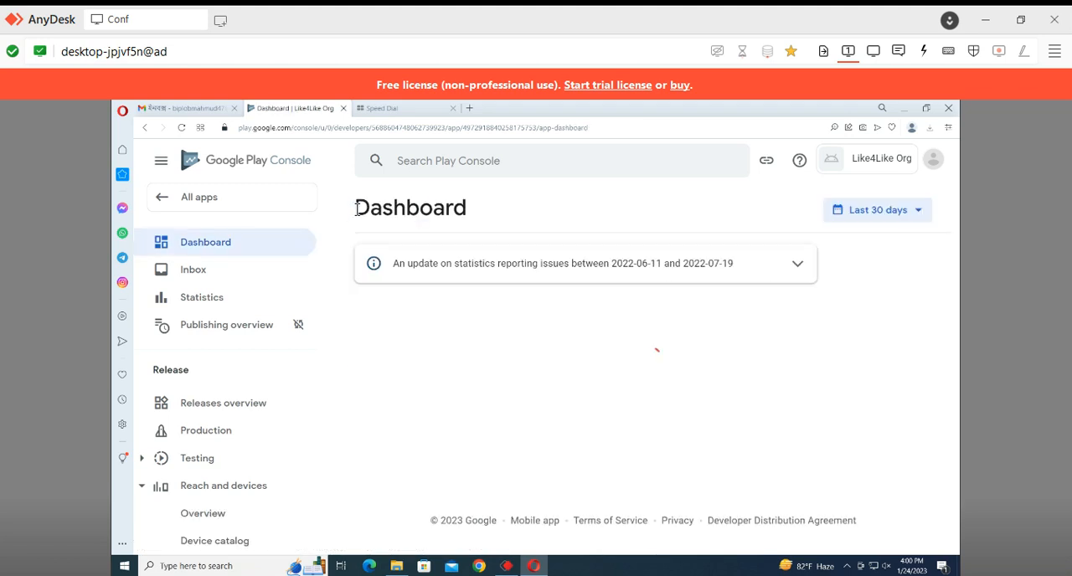
Complete the Ads setup task by declaring that the app contains ads, save it and return to the dashboard
scroll(609, 346, "down", 5)
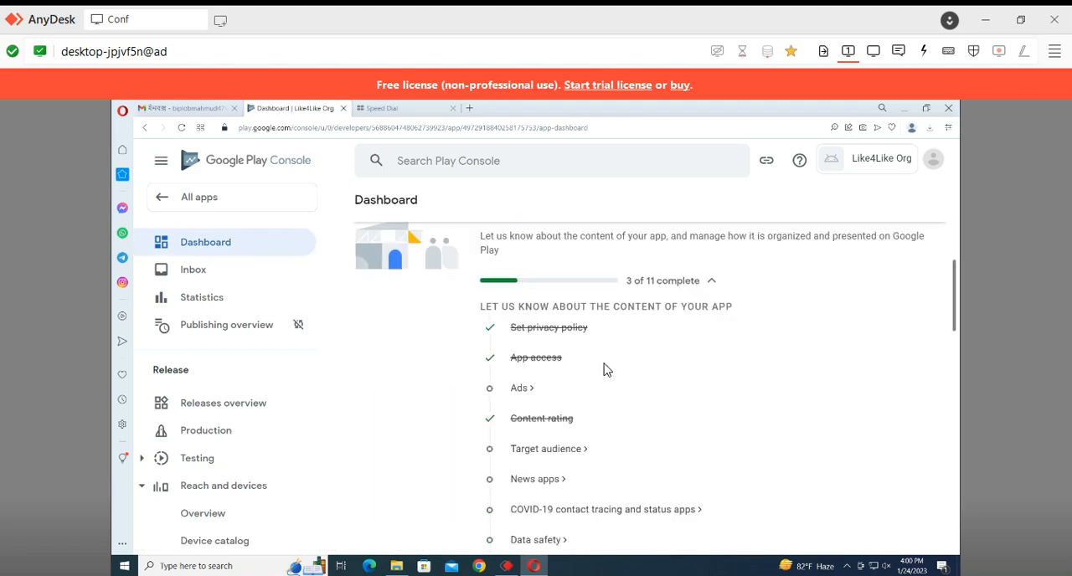
left_click(524, 388)
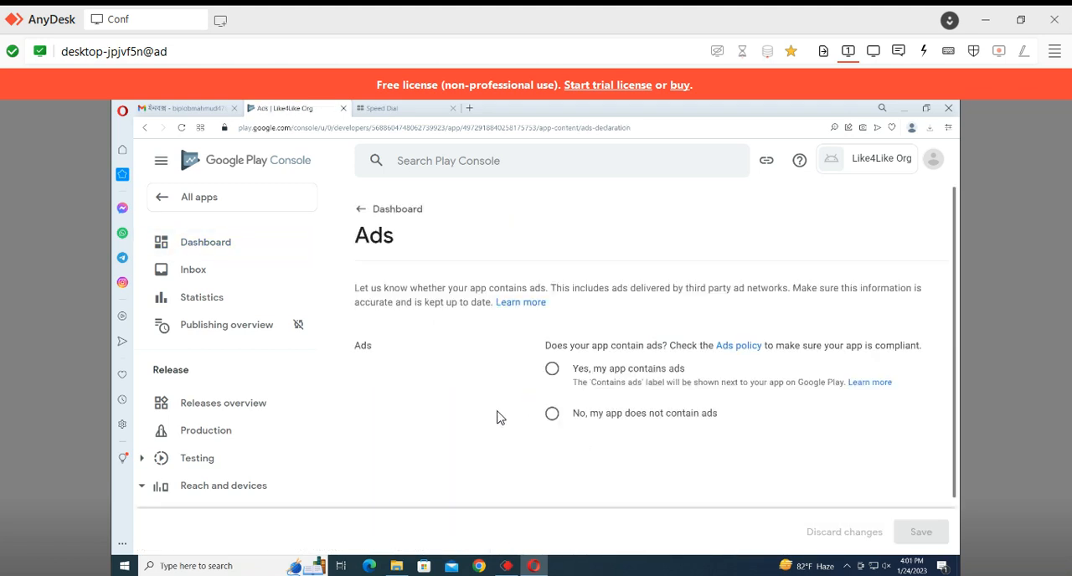
left_click(552, 369)
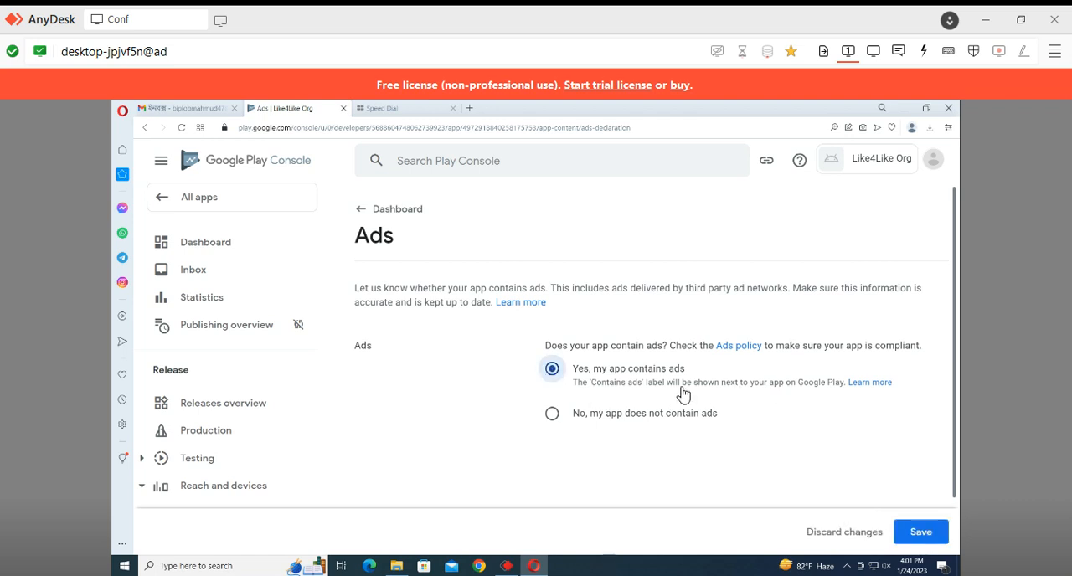
left_click(921, 532)
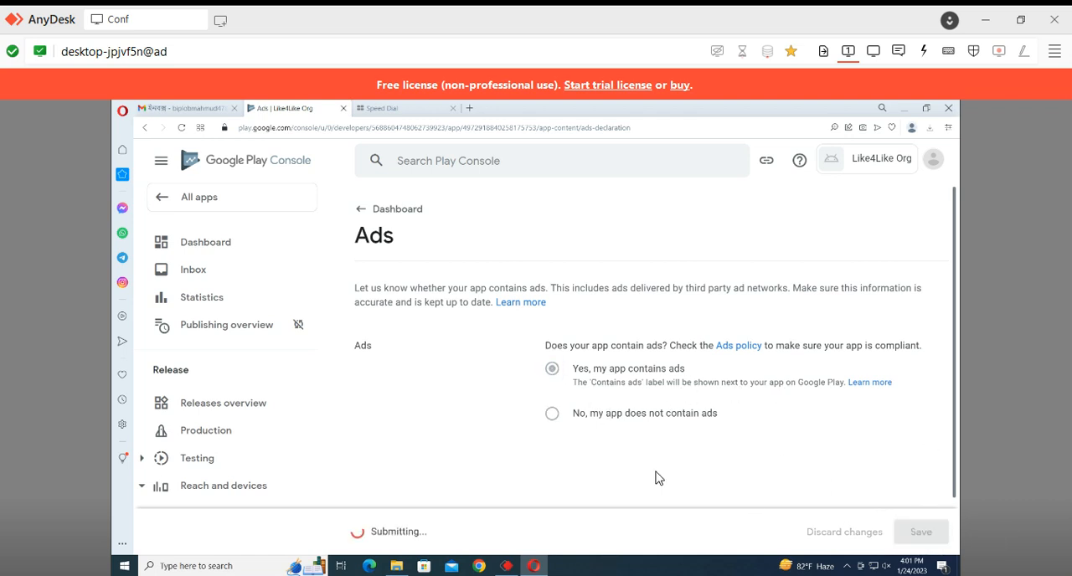
left_click(362, 209)
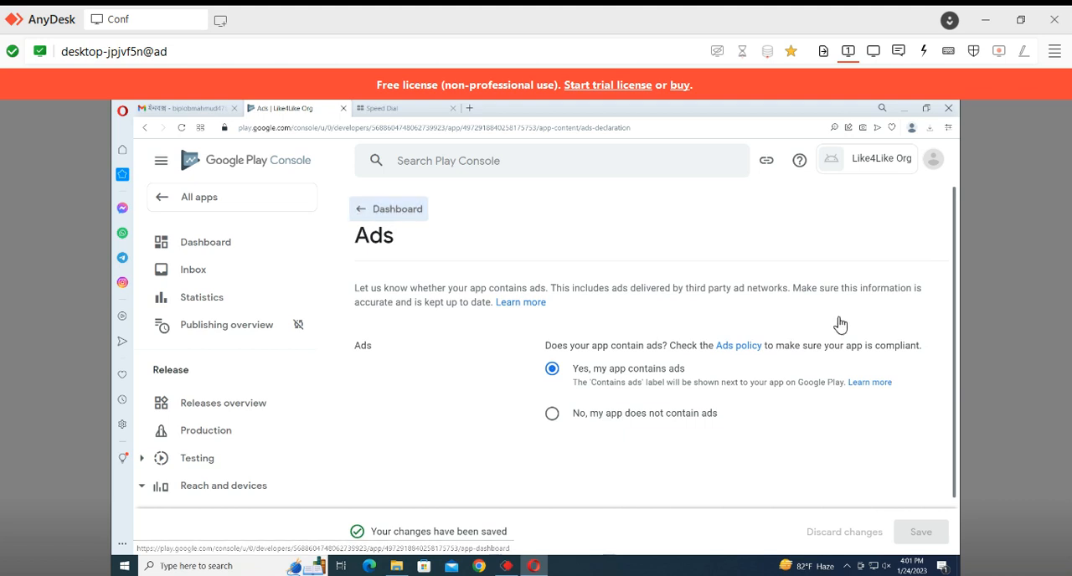
In the Target audience setup task, select the 16-17 and 18 and over age groups and proceed to Store presence
scroll(625, 385, "down", 5)
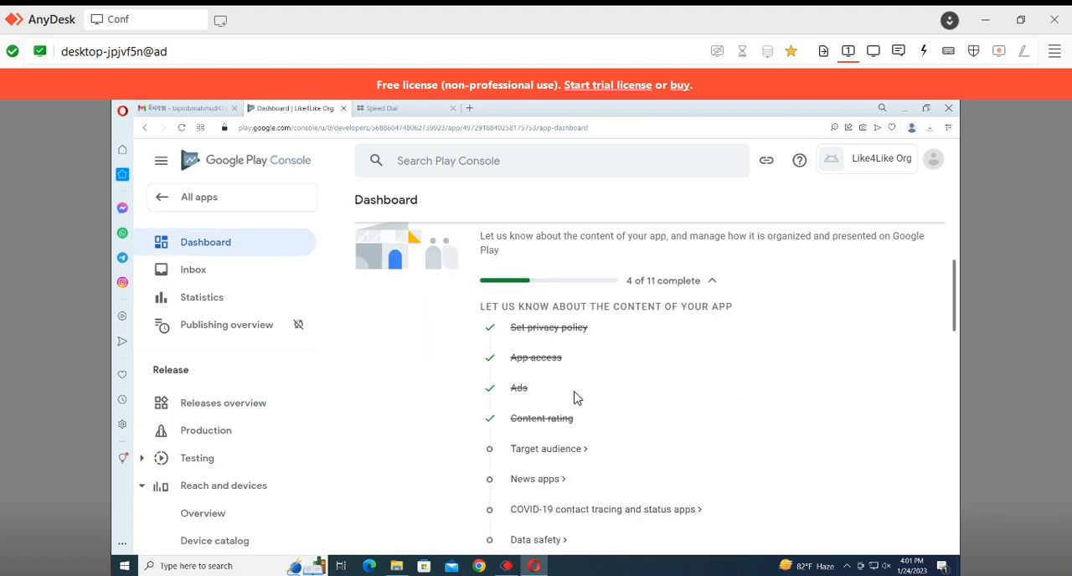
left_click(556, 451)
scroll(494, 407, "down", 4)
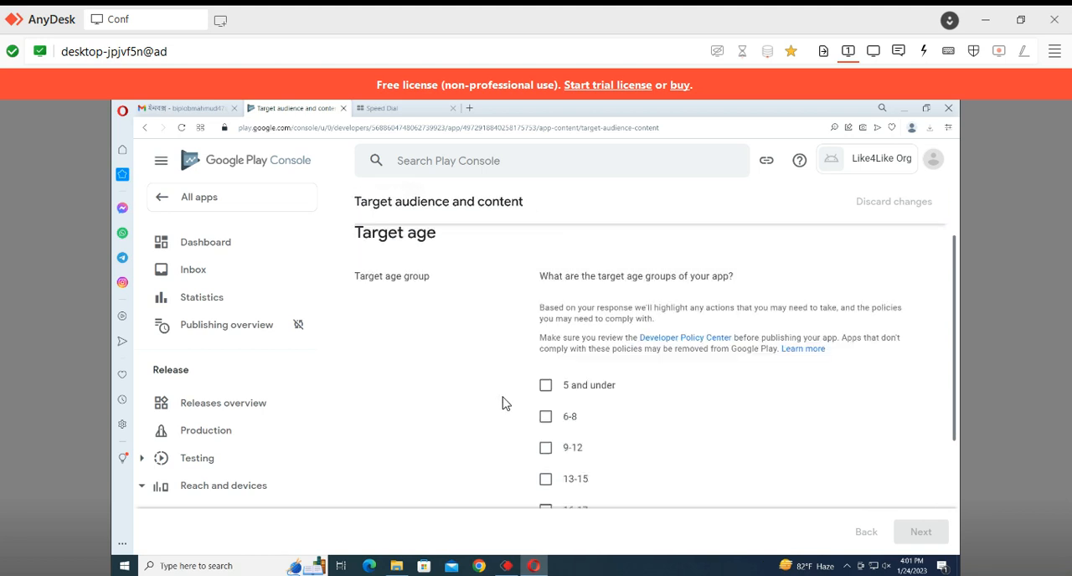
left_click(545, 457)
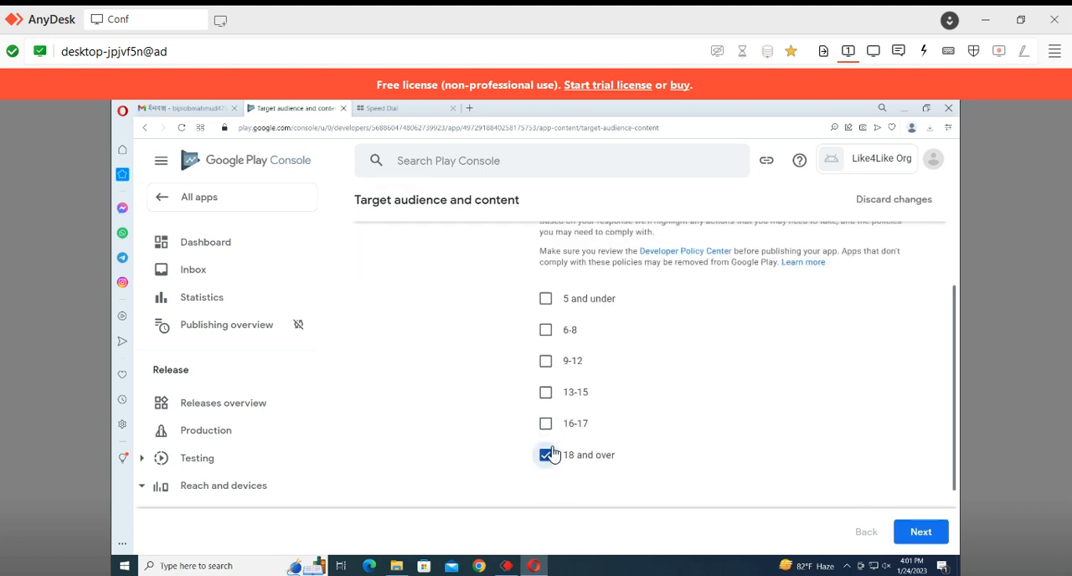
scroll(626, 399, "down", 2)
left_click(564, 345)
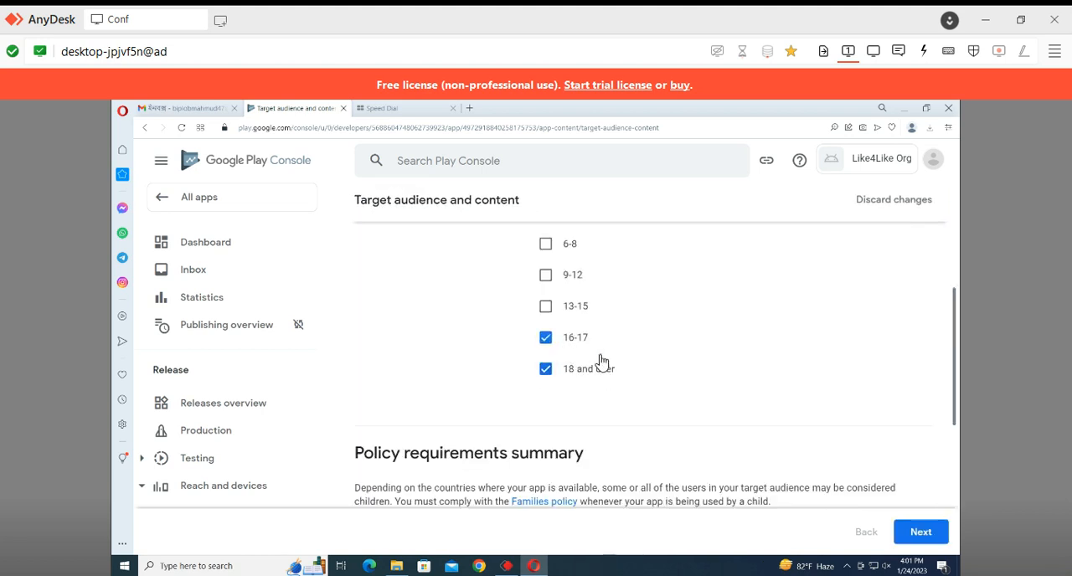
scroll(592, 342, "down", 1)
left_click(921, 531)
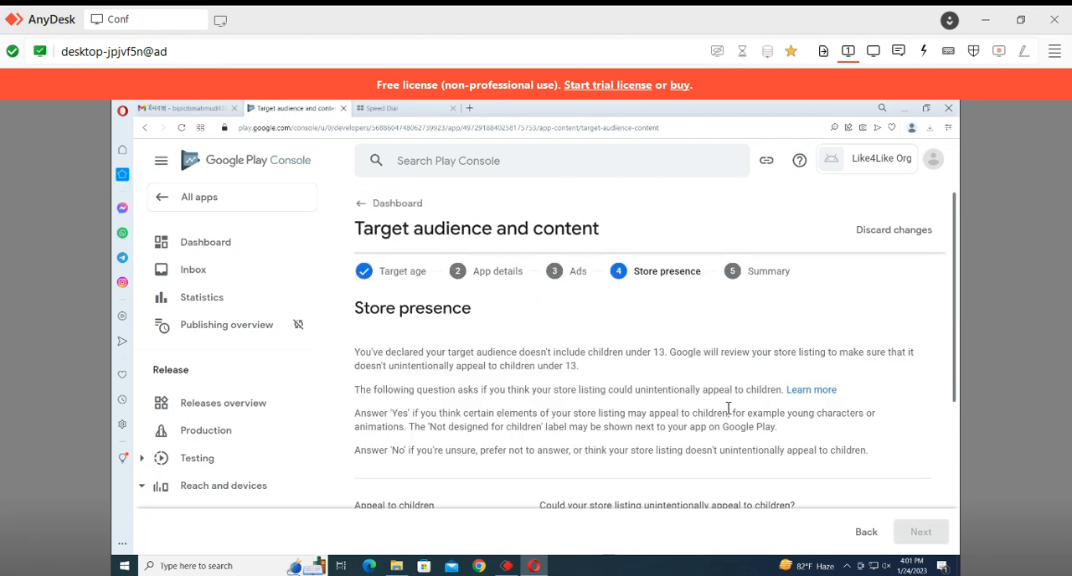
Answer No to the store listing unintentionally appealing to children, save the target audience declaration and return to the dashboard
scroll(692, 394, "down", 3)
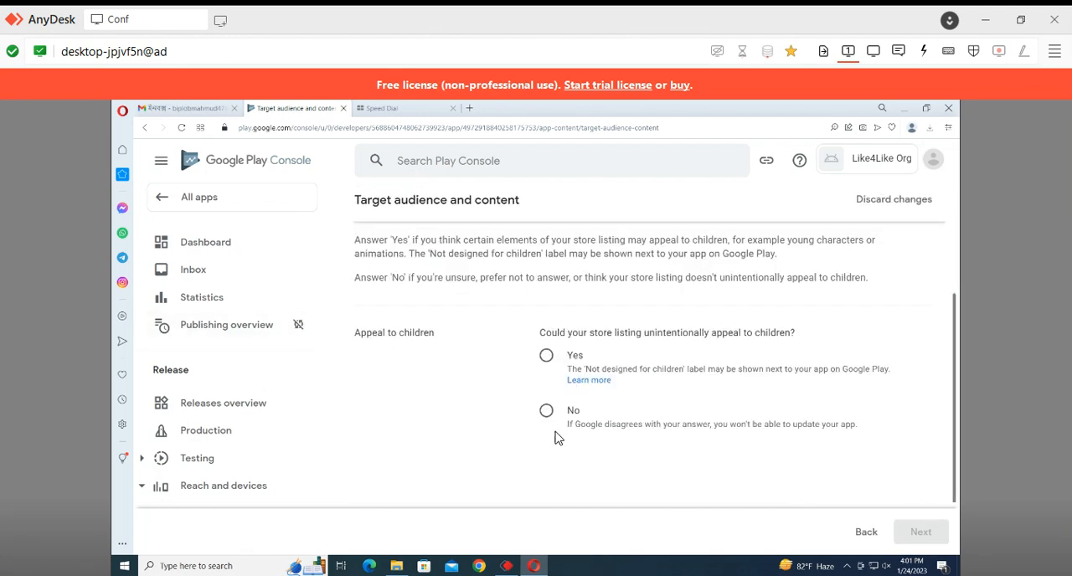
left_click(547, 412)
left_click(890, 531)
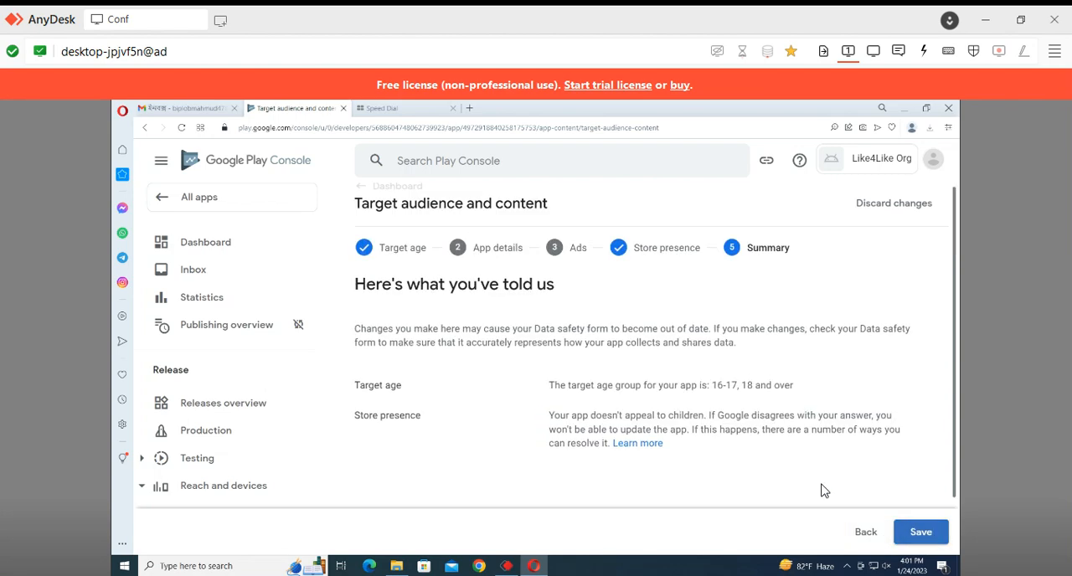
scroll(756, 419, "down", 1)
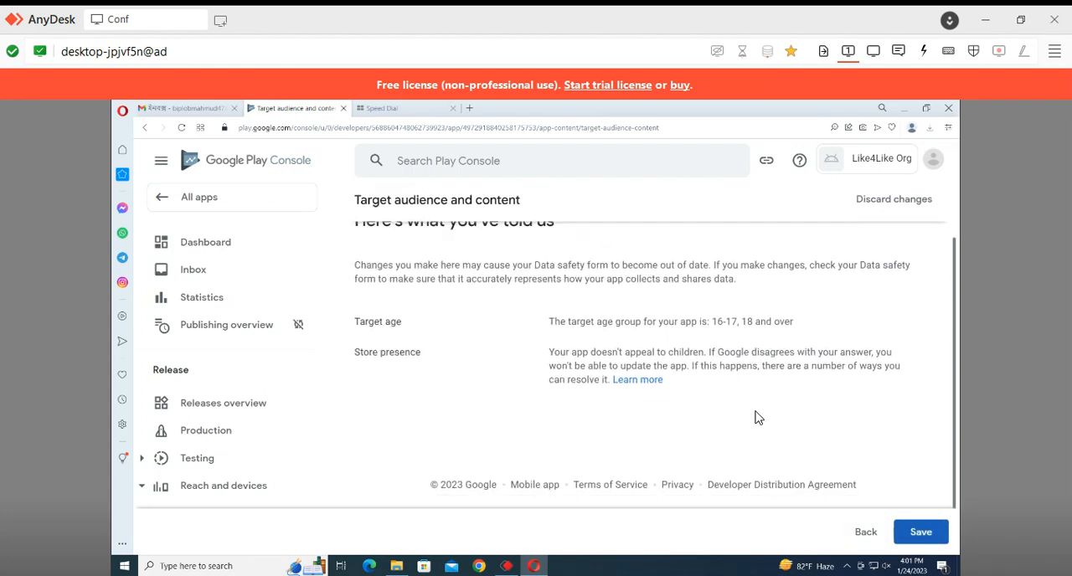
left_click(921, 531)
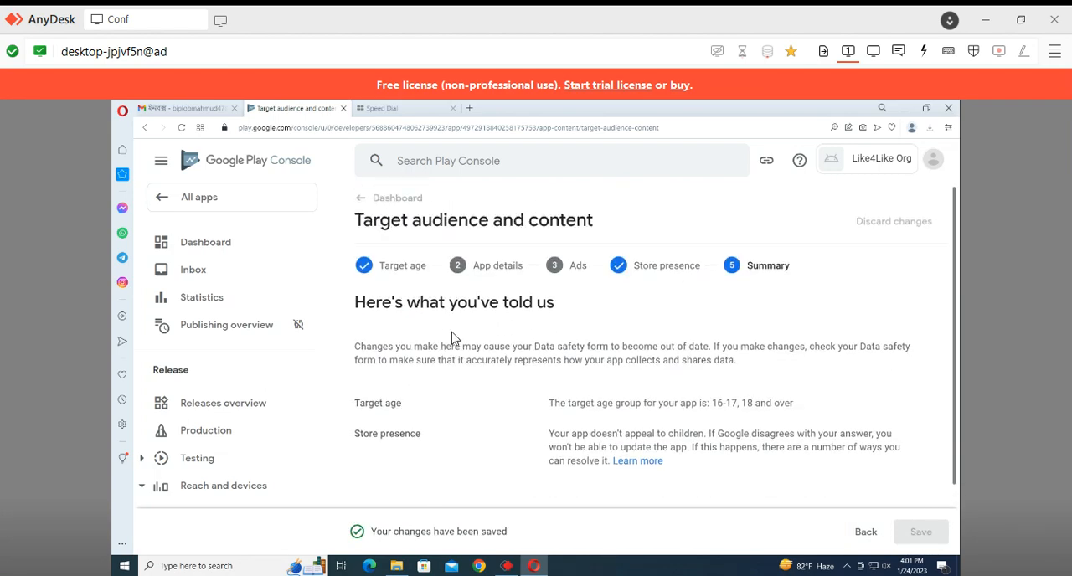
left_click(352, 216)
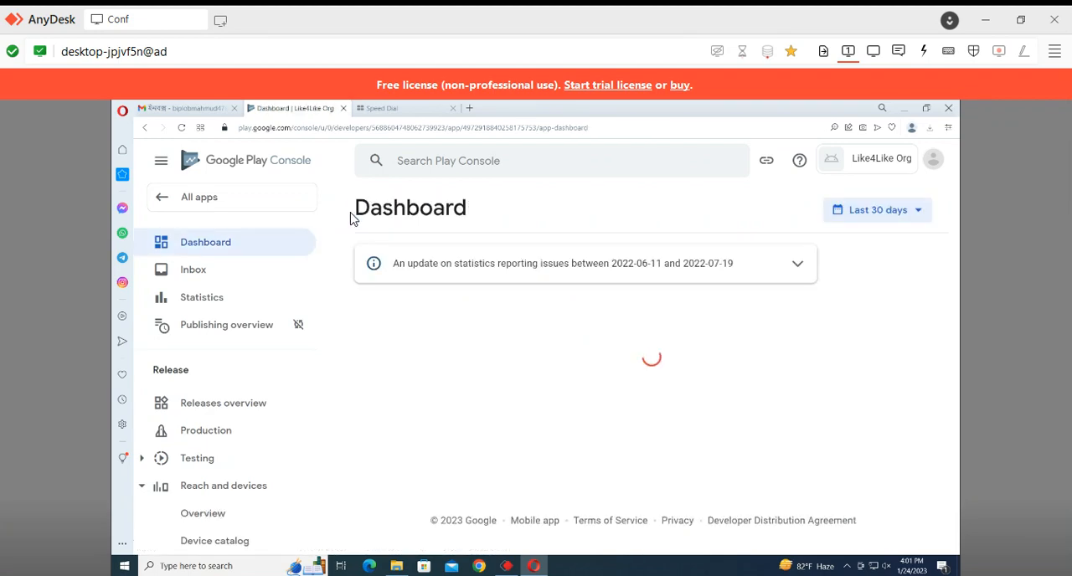
Complete the News apps setup task by declaring that the app is not a news app, save it and return to the dashboard
scroll(659, 352, "down", 6)
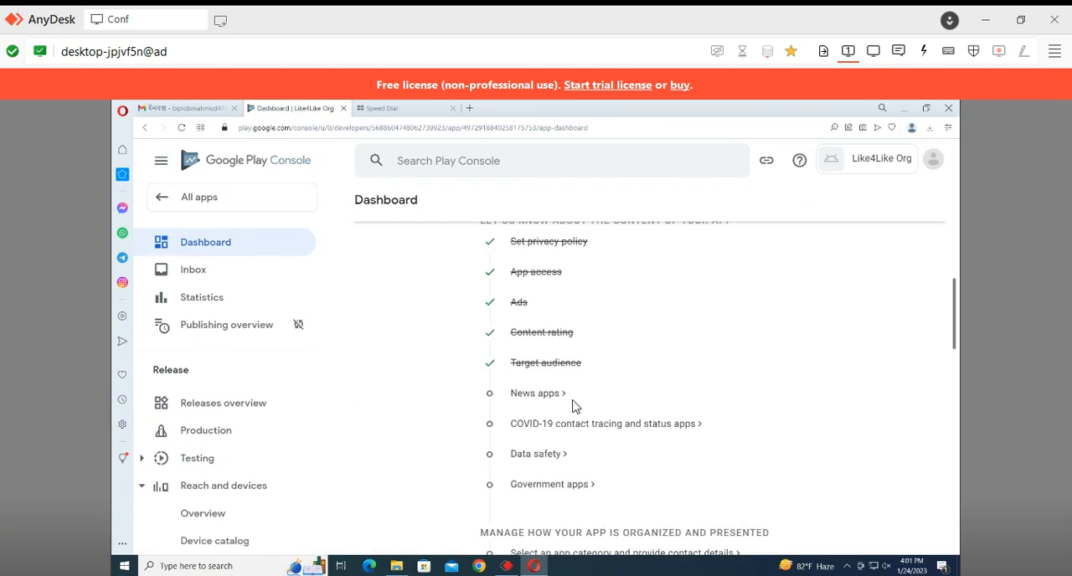
left_click(558, 398)
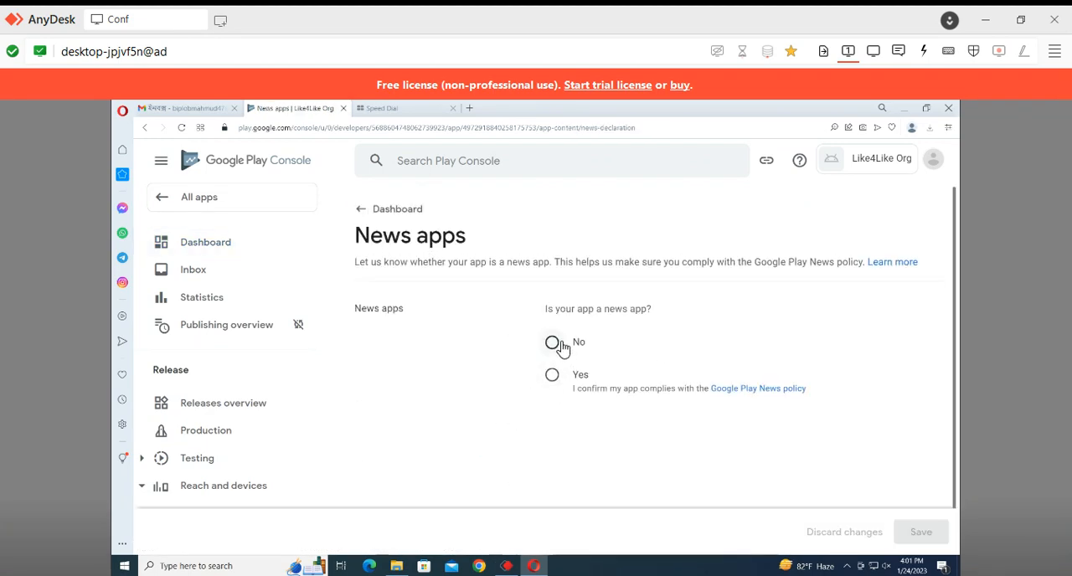
left_click(553, 345)
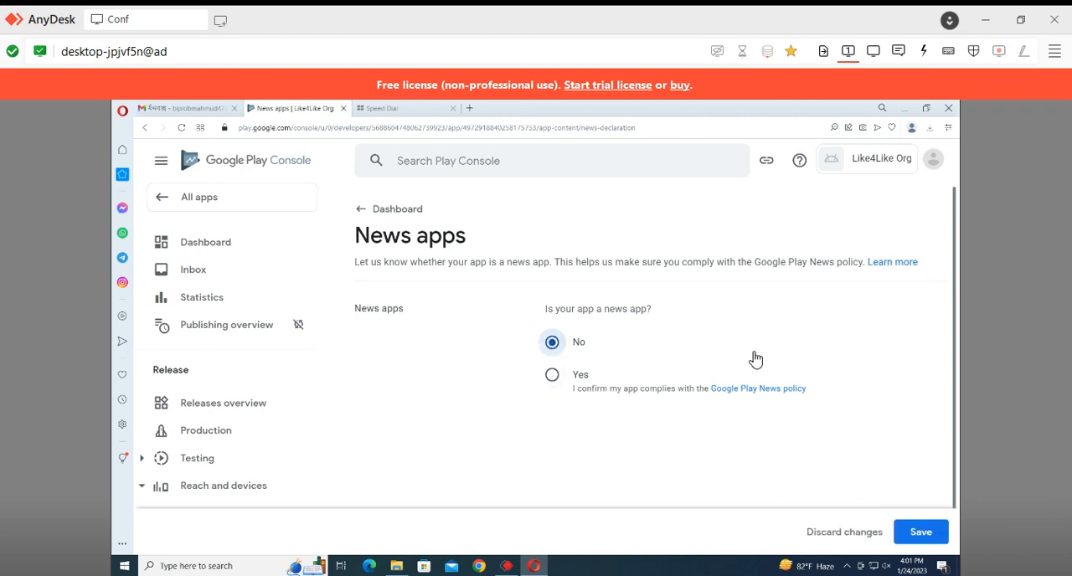
left_click(921, 534)
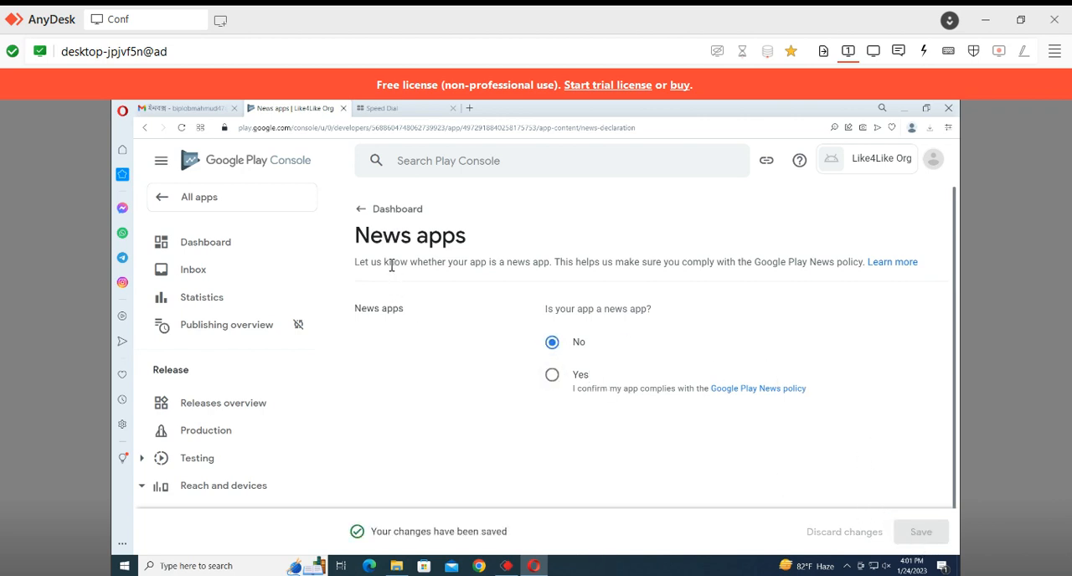
left_click(365, 213)
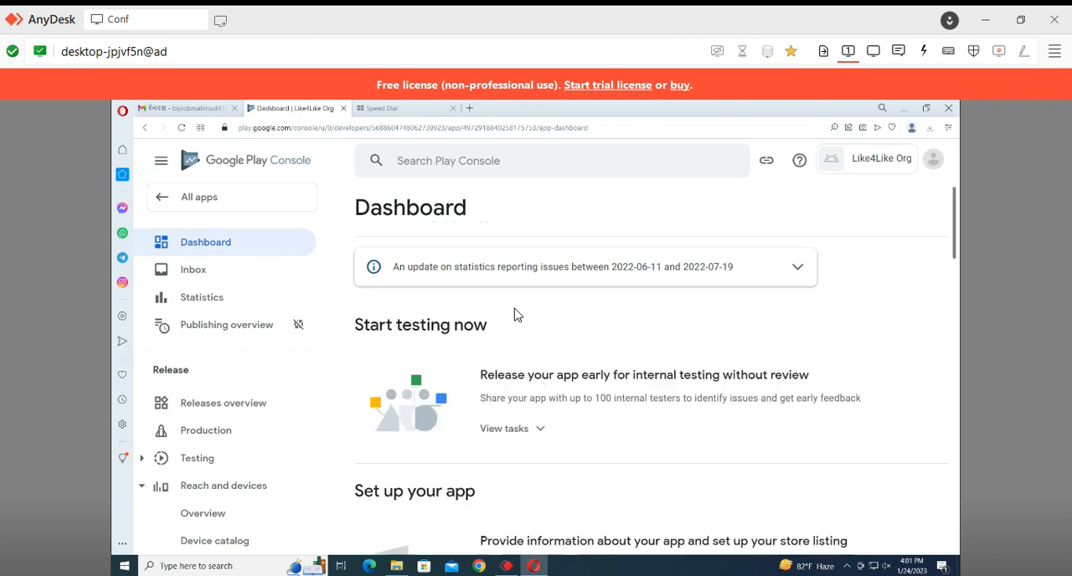
Complete the COVID-19 setup task by declaring the app is not a contact tracing or status app, save it and return to the dashboard
scroll(521, 328, "down", 1)
scroll(520, 328, "down", 5)
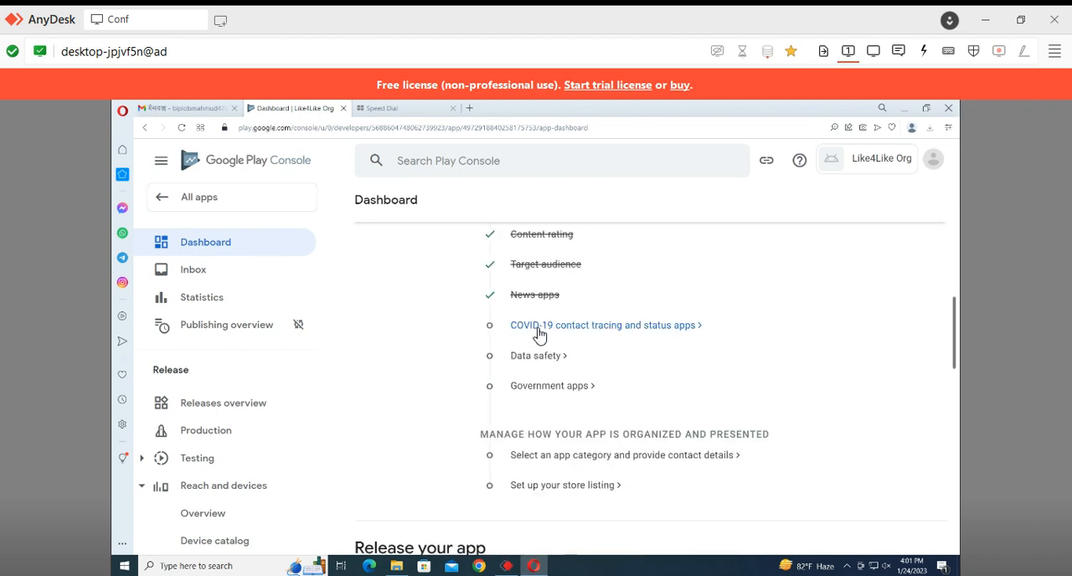
left_click(538, 327)
left_click(360, 419)
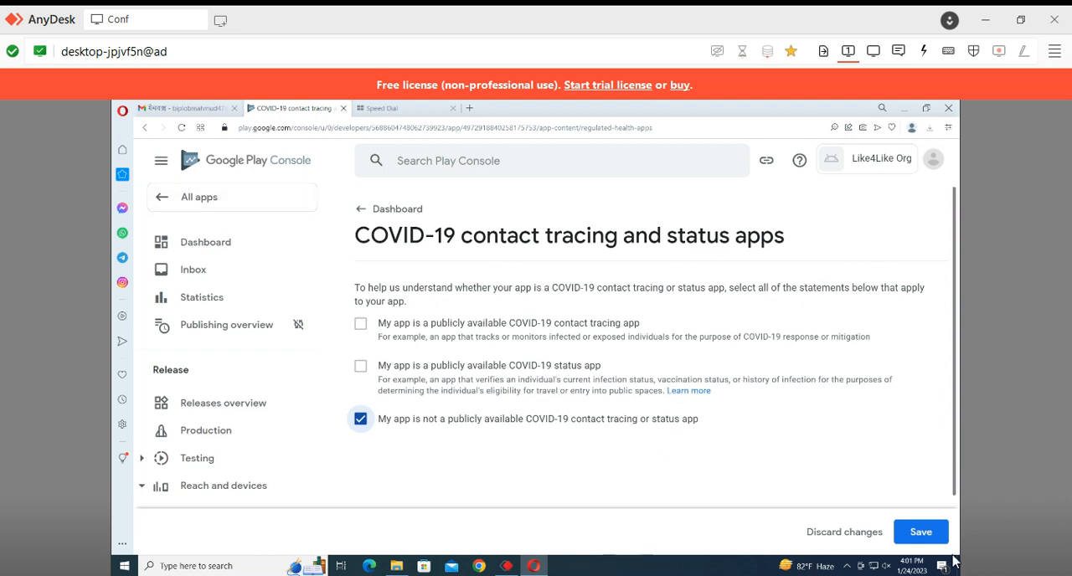
left_click(921, 532)
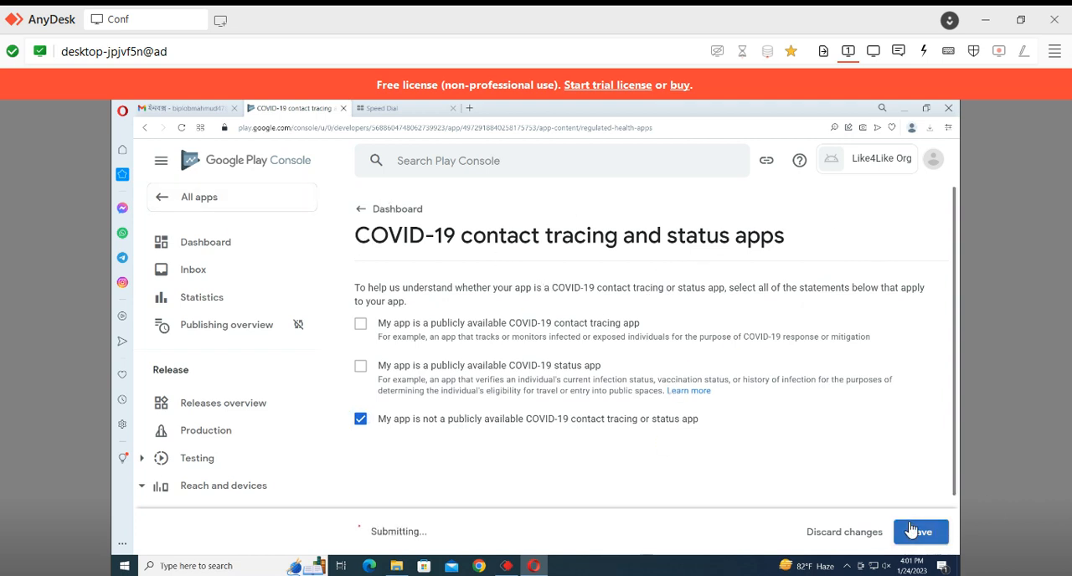
left_click(367, 211)
Start the Data safety setup task and proceed past its overview to Data collection and security
scroll(512, 293, "down", 5)
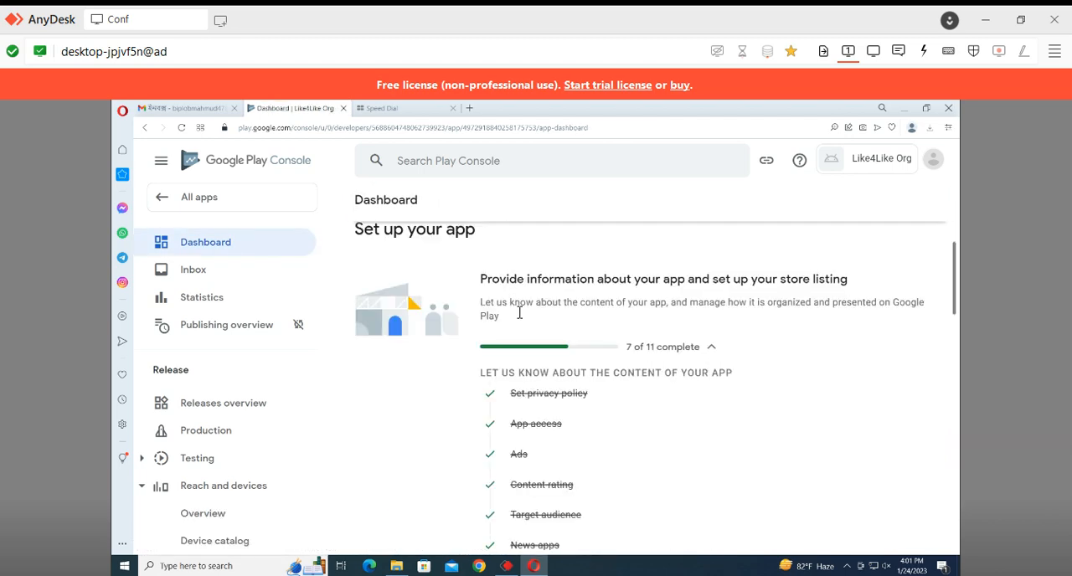
scroll(559, 448, "down", 2)
left_click(551, 435)
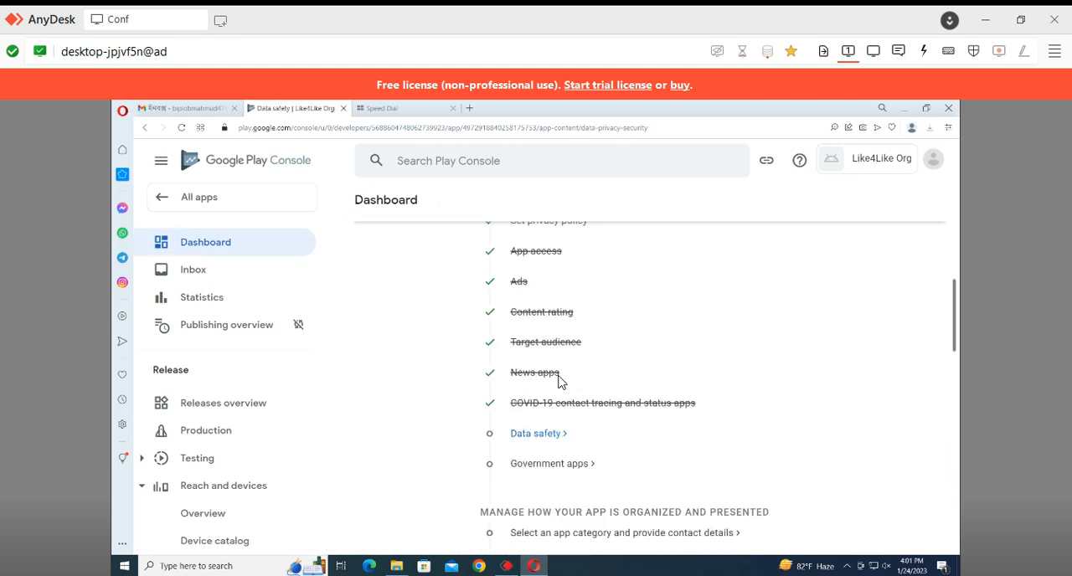
scroll(654, 353, "down", 15)
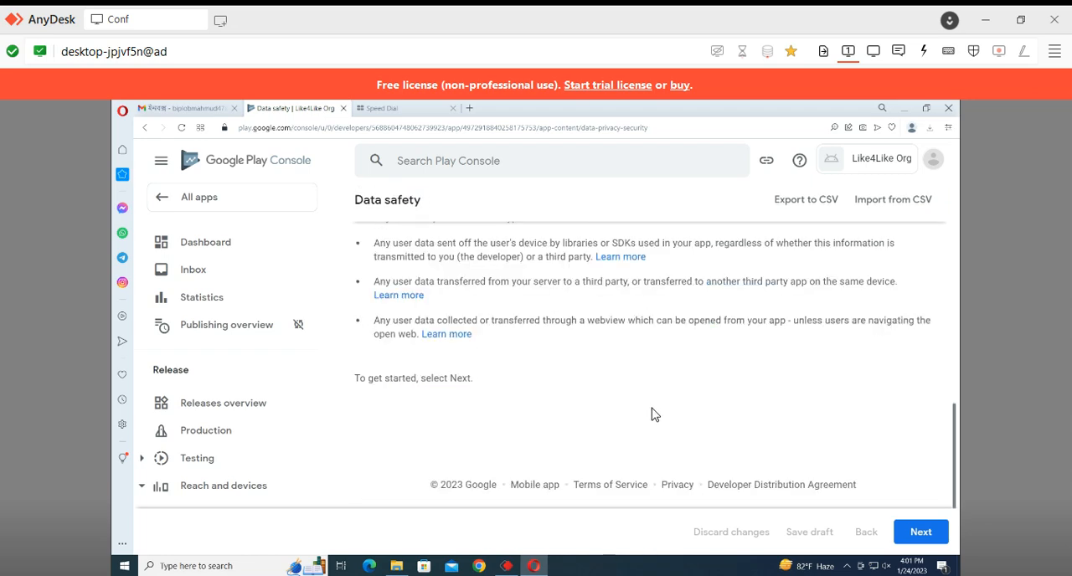
left_click(896, 534)
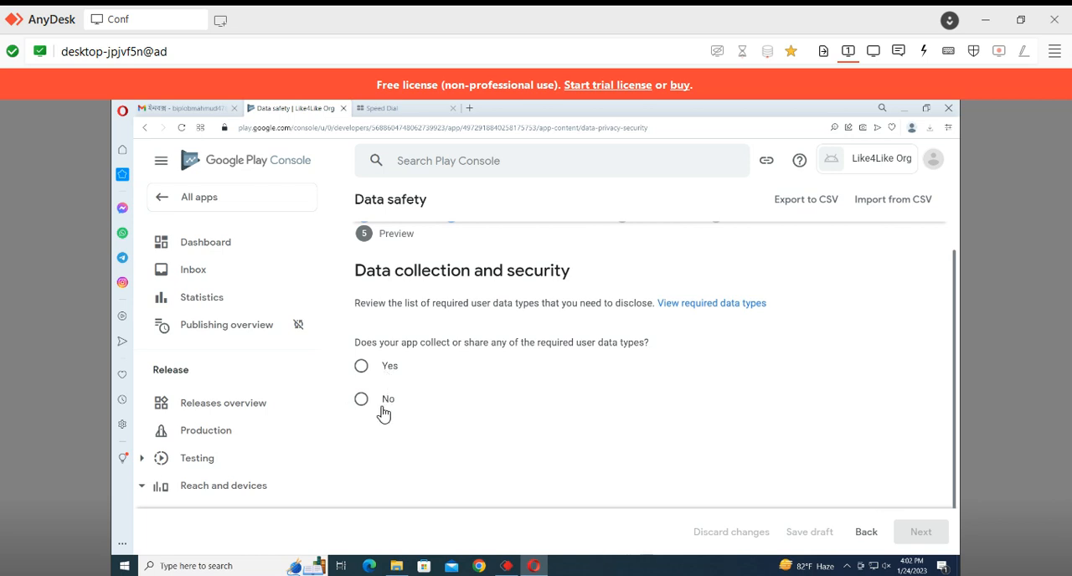
Answer Yes to collecting or sharing user data, encryption in transit and data deletion requests, and proceed to Data types
left_click(387, 377)
scroll(388, 378, "down", 1)
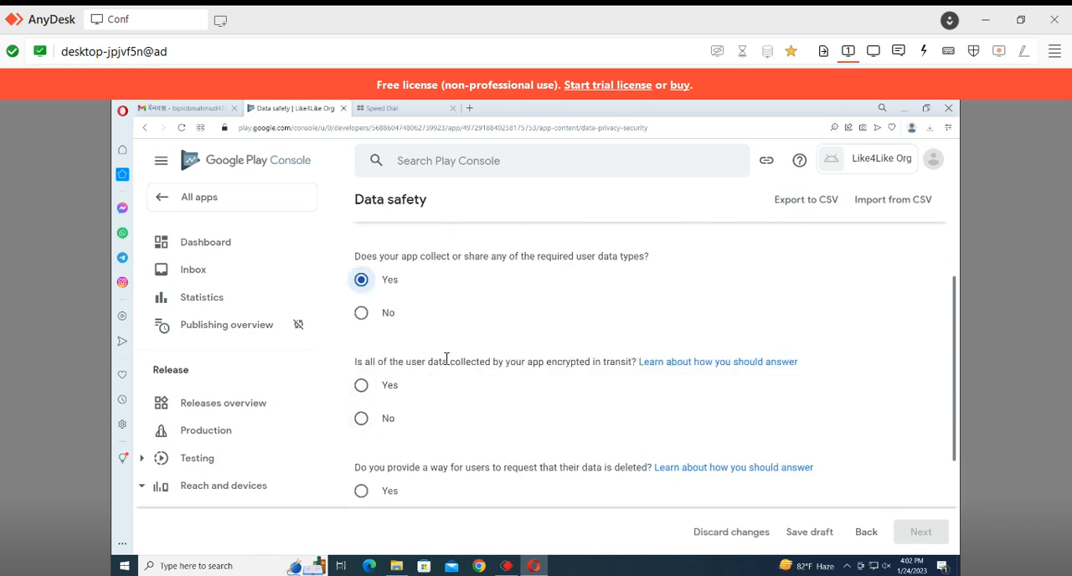
left_click_drag(534, 362, 663, 375)
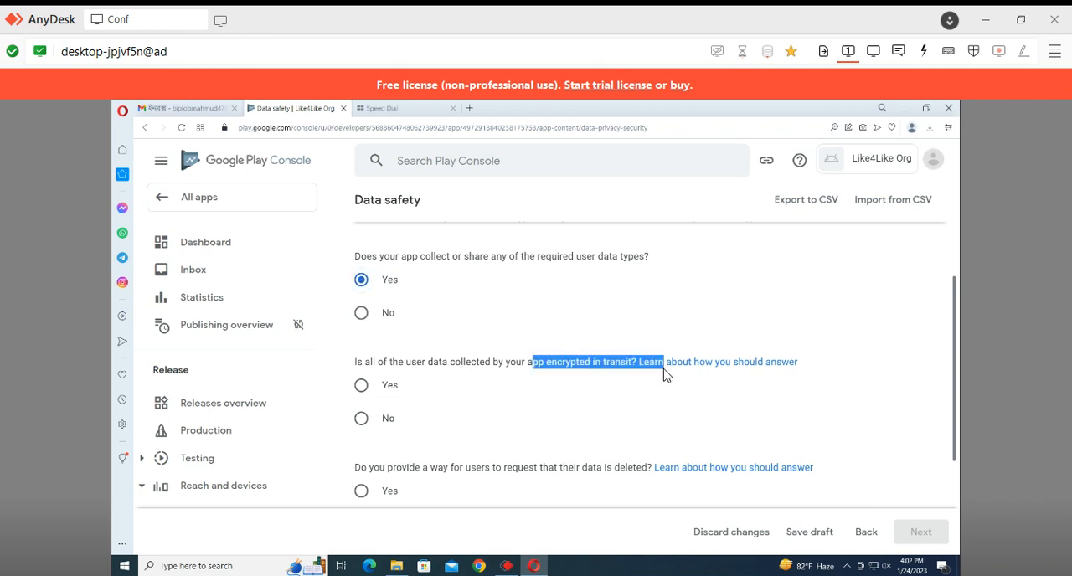
left_click(367, 393)
scroll(370, 399, "down", 1)
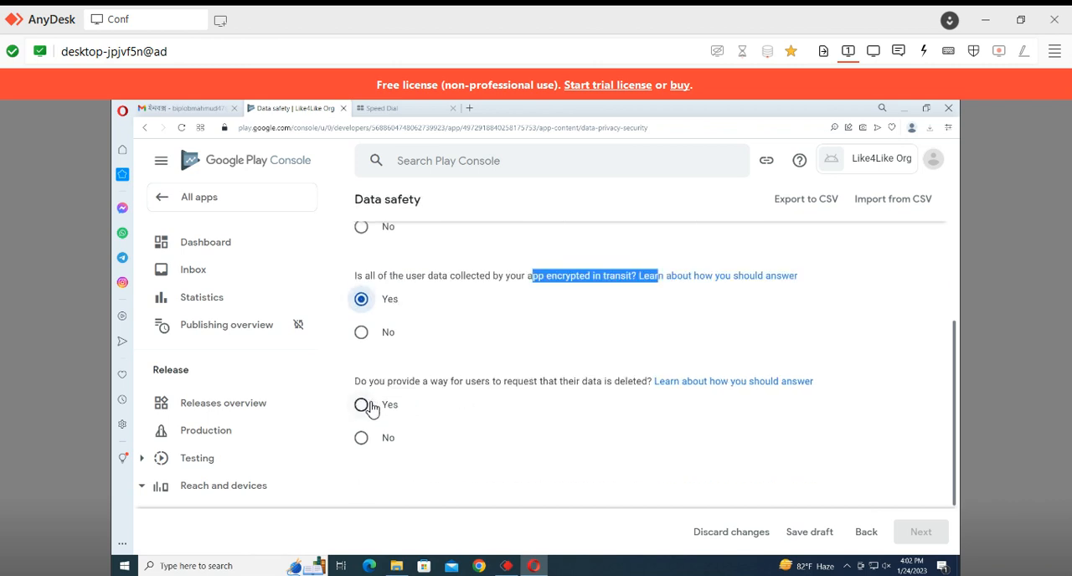
left_click(371, 408)
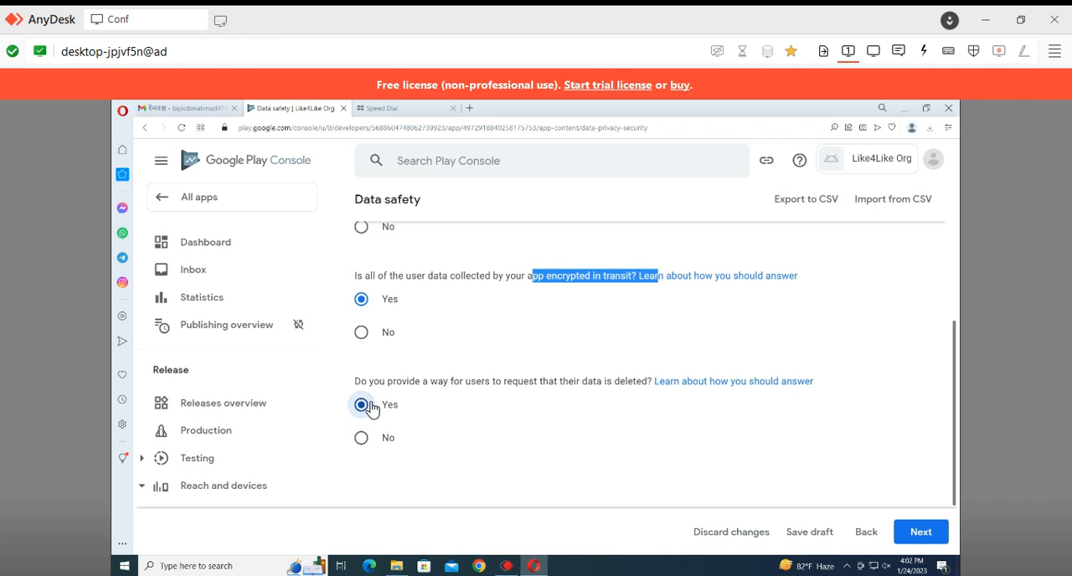
scroll(496, 396, "down", 1)
scroll(536, 402, "up", 5)
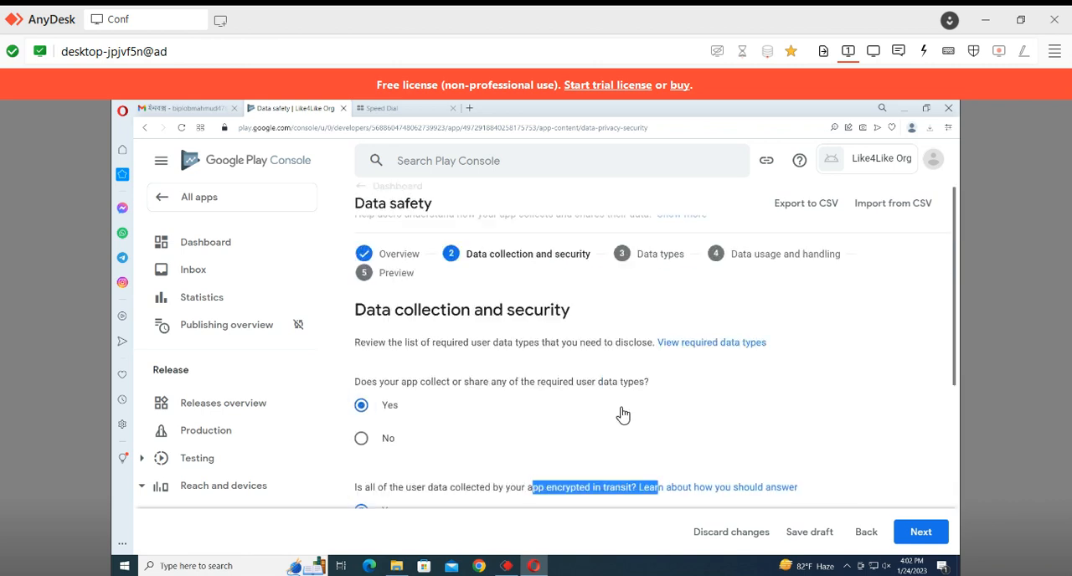
scroll(454, 389, "down", 1)
scroll(382, 401, "up", 1)
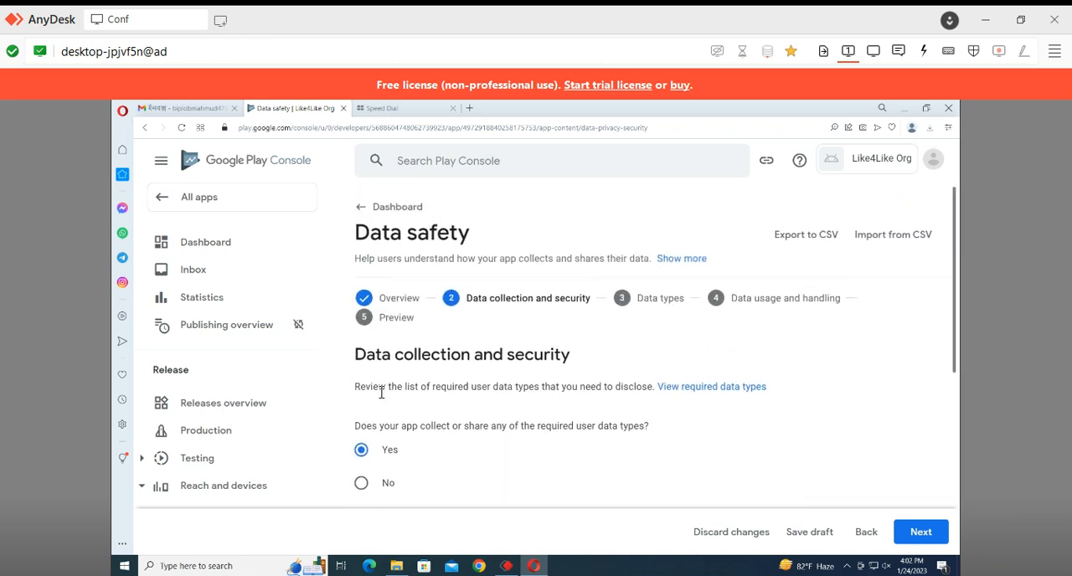
scroll(691, 351, "down", 3)
left_click(902, 534)
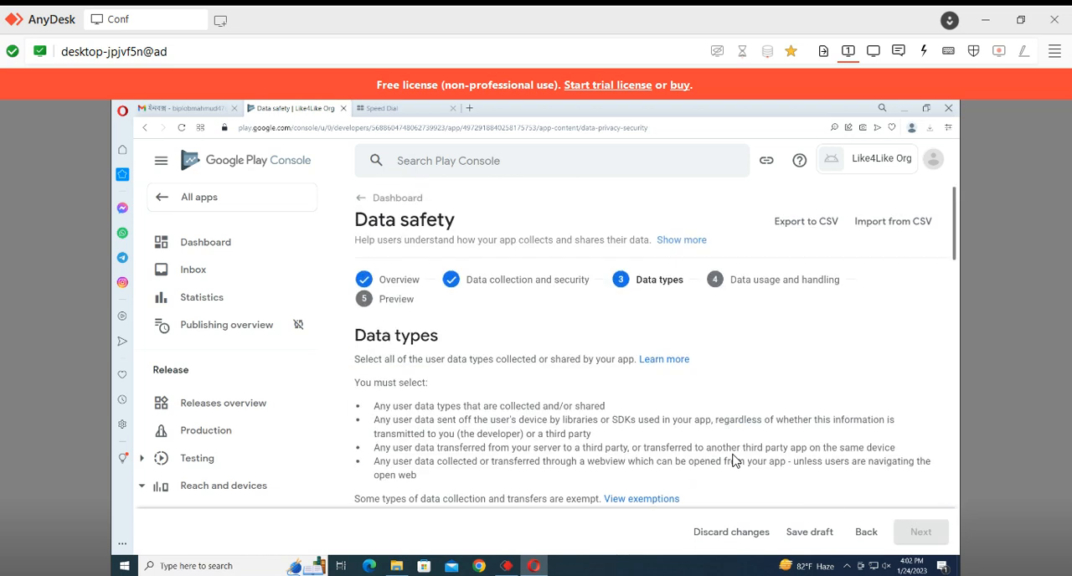
Select Approximate location as the user data type and proceed to Data usage and handling
scroll(492, 310, "down", 4)
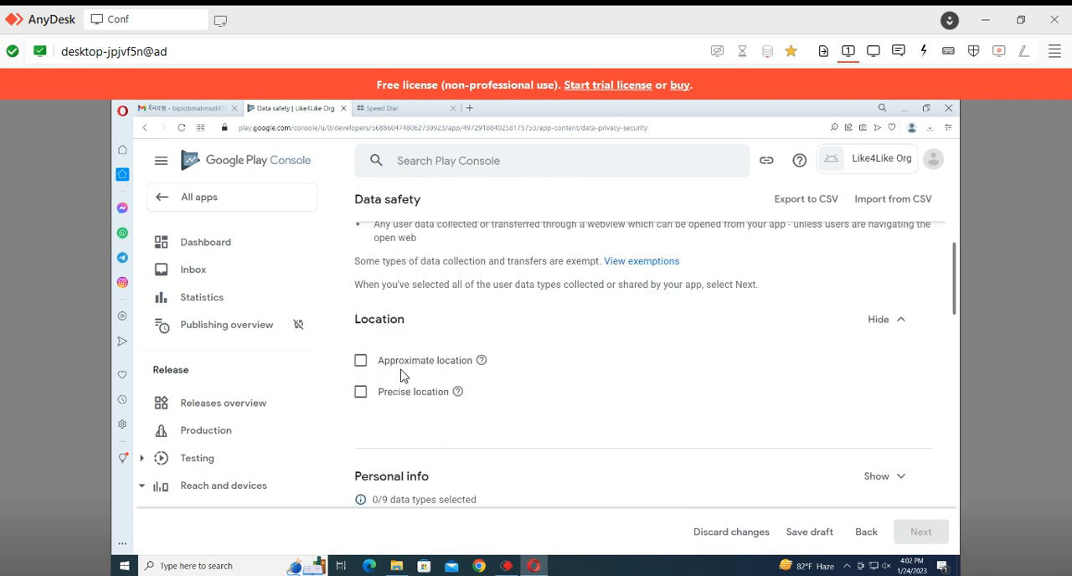
left_click(372, 364)
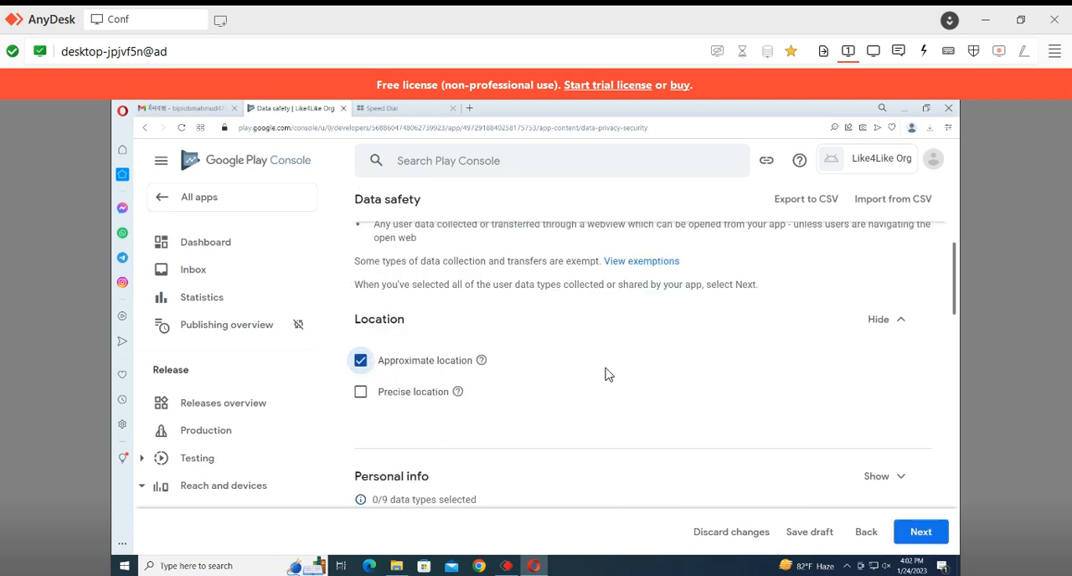
scroll(888, 459, "down", 3)
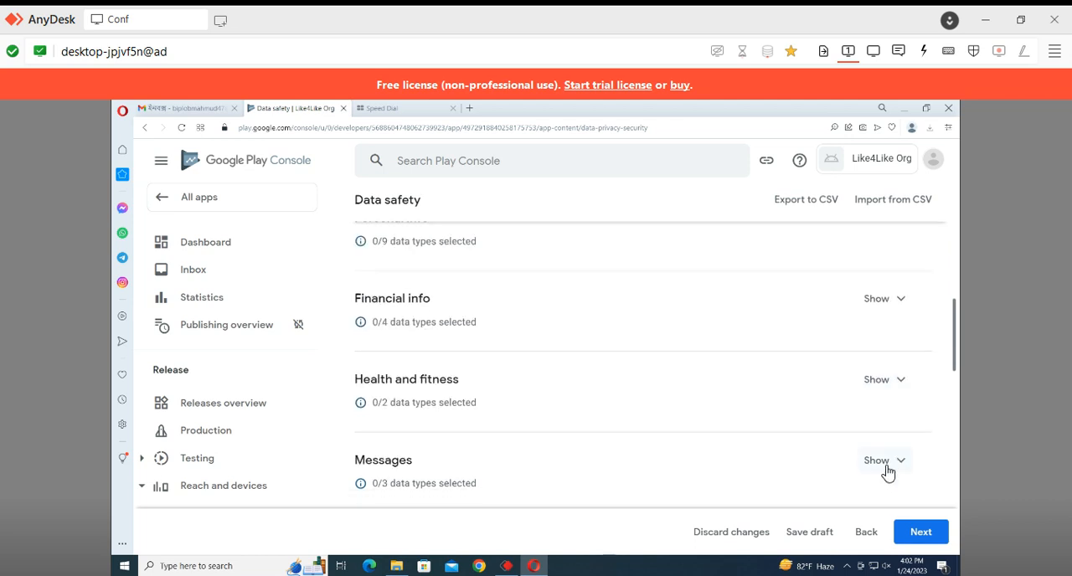
left_click(919, 530)
Declare approximate location as collected, processed ephemerally and required, with App functionality as its purpose, and save the answers
scroll(643, 377, "down", 5)
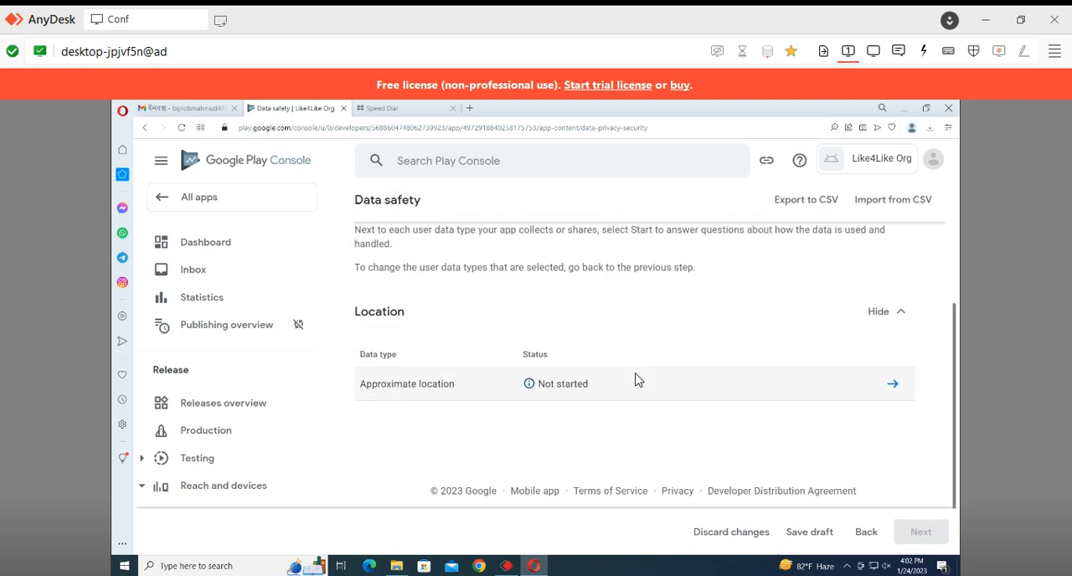
left_click(893, 383)
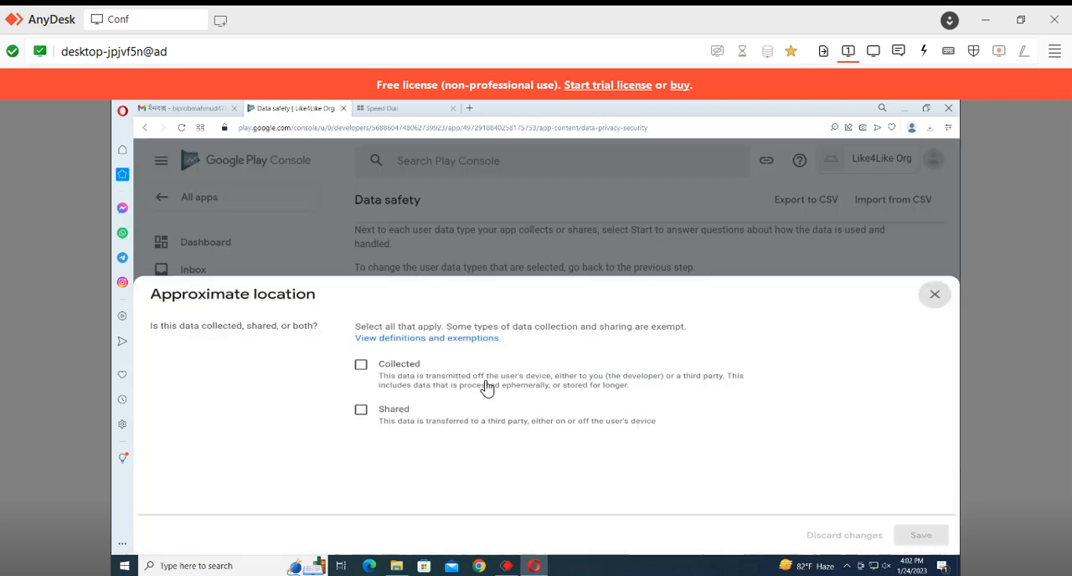
left_click(361, 327)
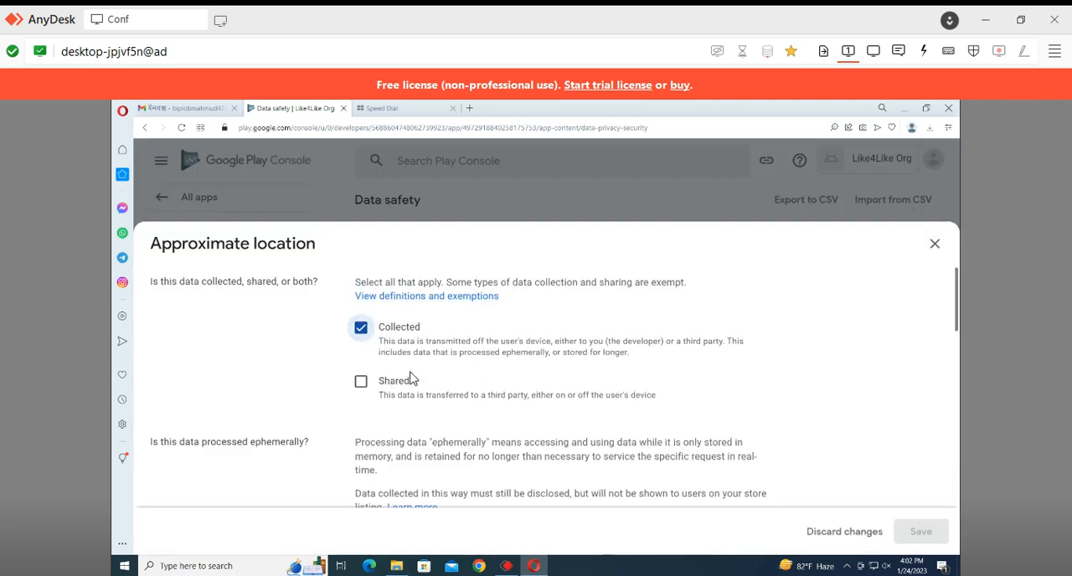
scroll(410, 379, "down", 3)
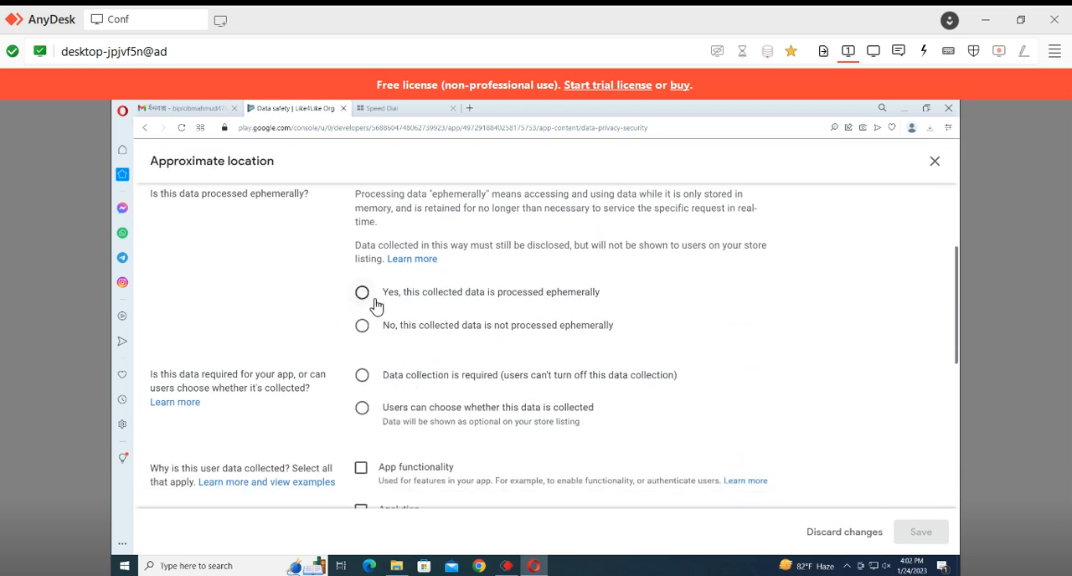
left_click(374, 298)
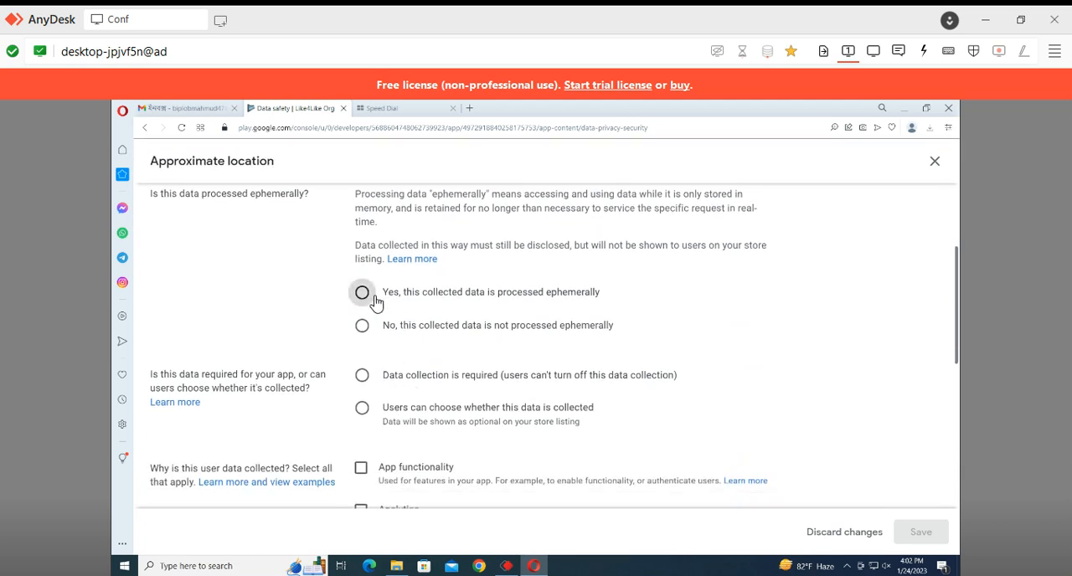
left_click(362, 379)
scroll(524, 378, "down", 1)
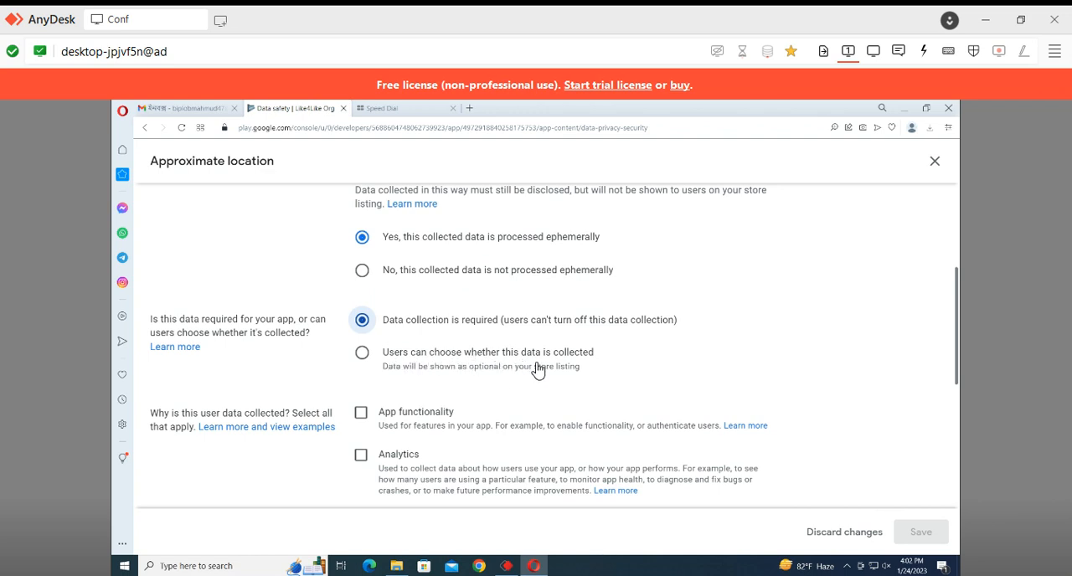
left_click(361, 416)
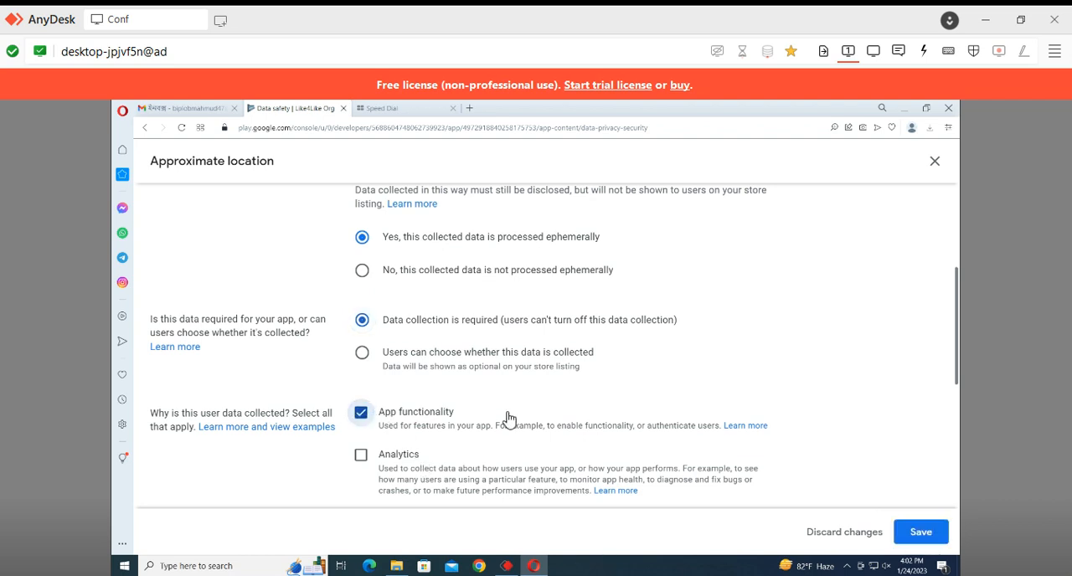
left_click(929, 540)
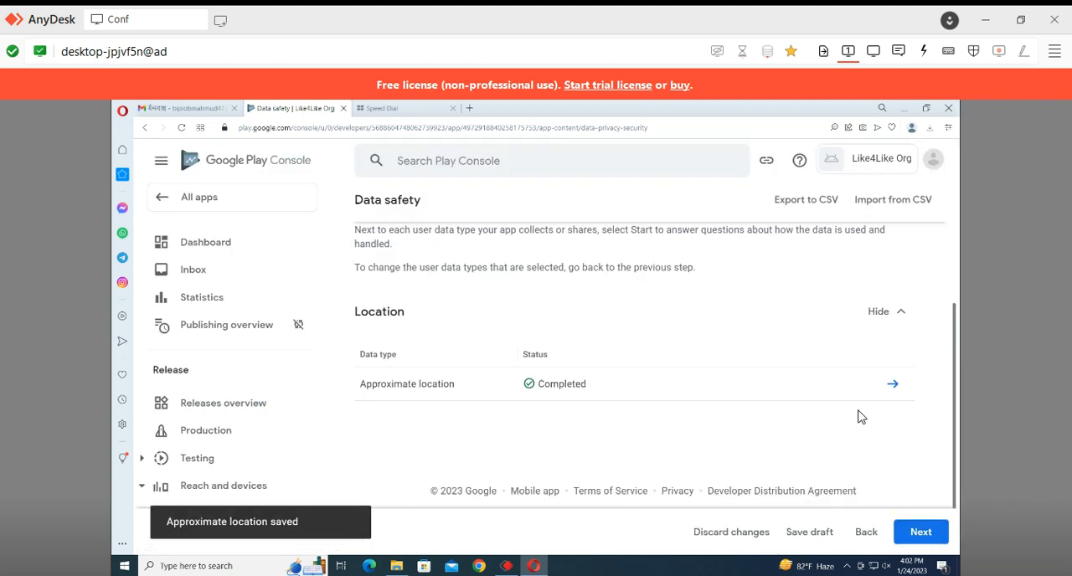
Proceed to the store listing preview, submit the Data safety form and return to the dashboard
left_click(919, 537)
left_click(919, 538)
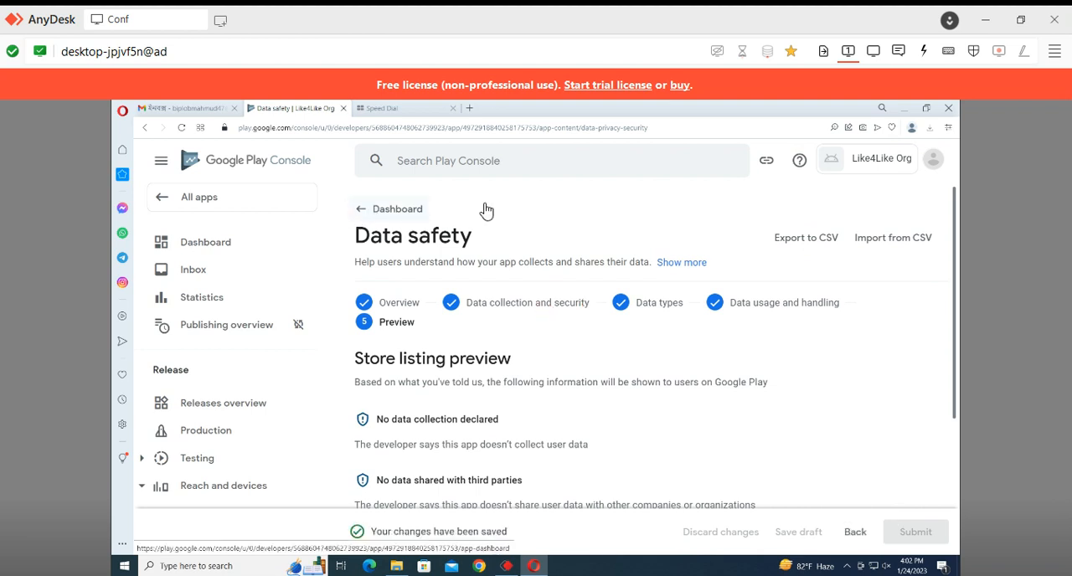
scroll(595, 332, "down", 5)
scroll(397, 242, "up", 5)
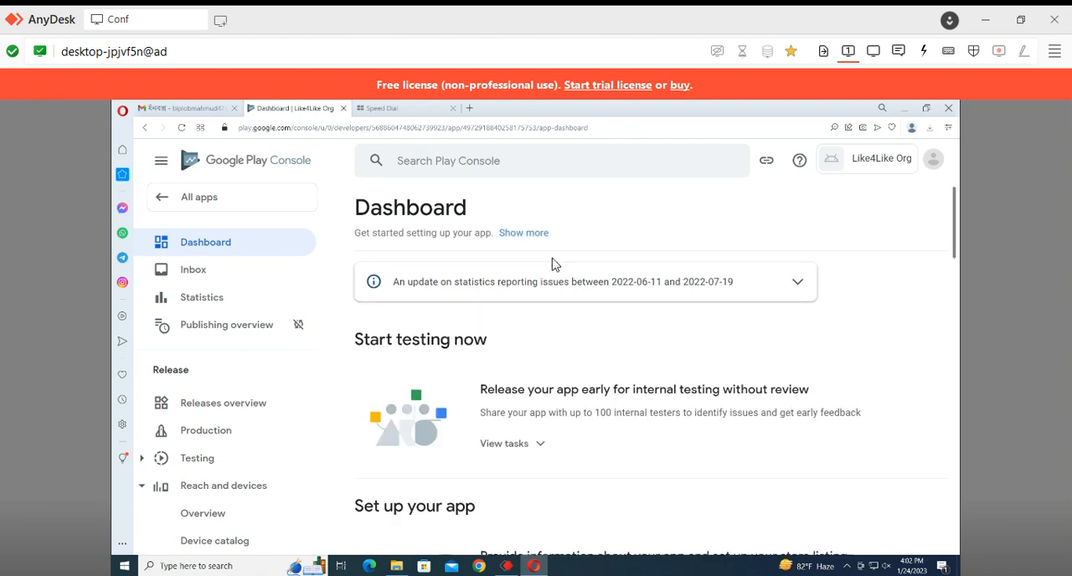
Complete the Government apps setup task by answering No to government development, save it and return to the dashboard
scroll(593, 270, "down", 10)
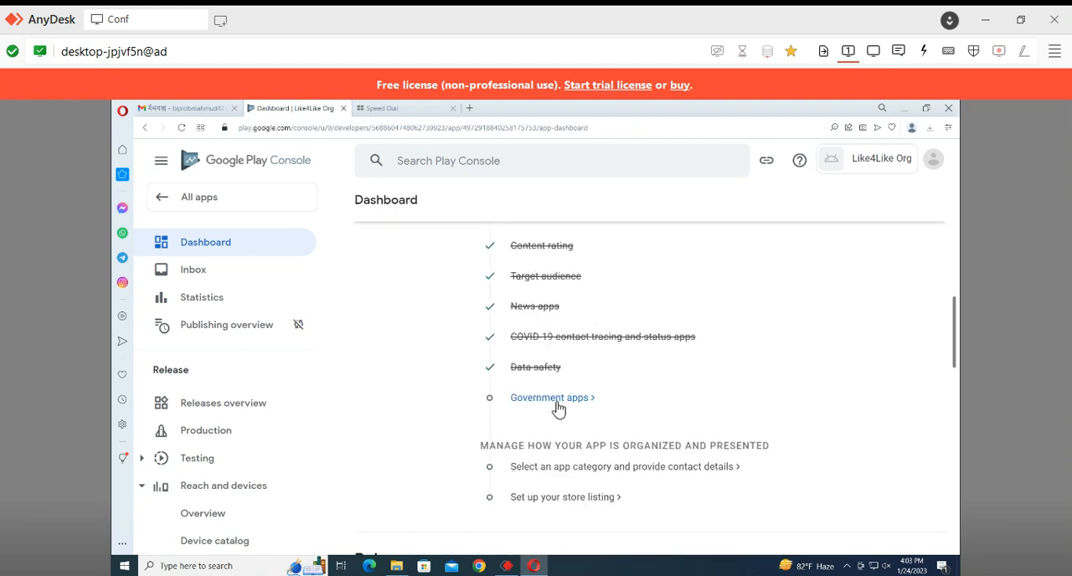
left_click(559, 408)
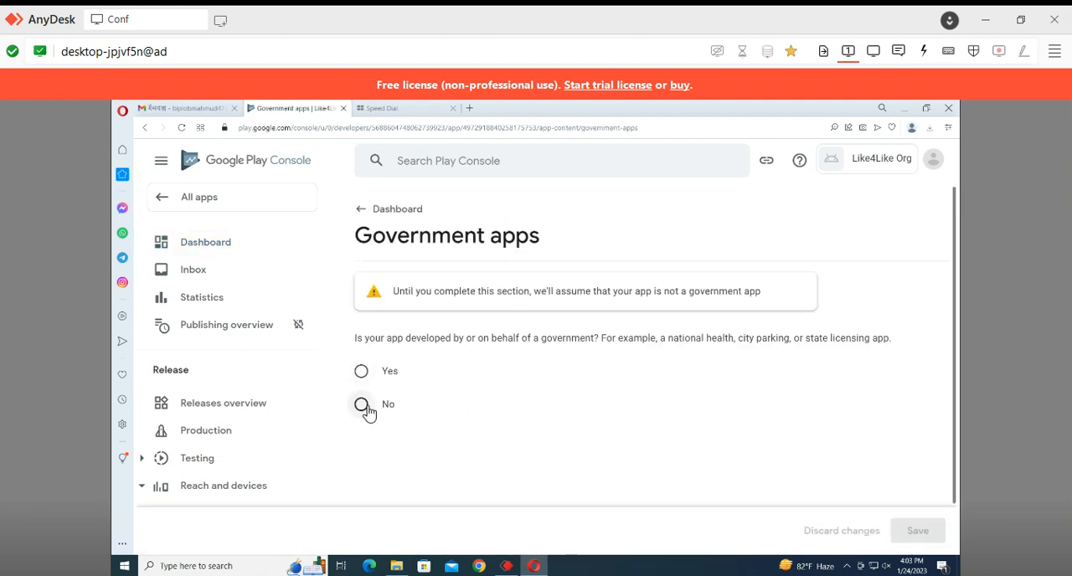
left_click(361, 405)
left_click(915, 531)
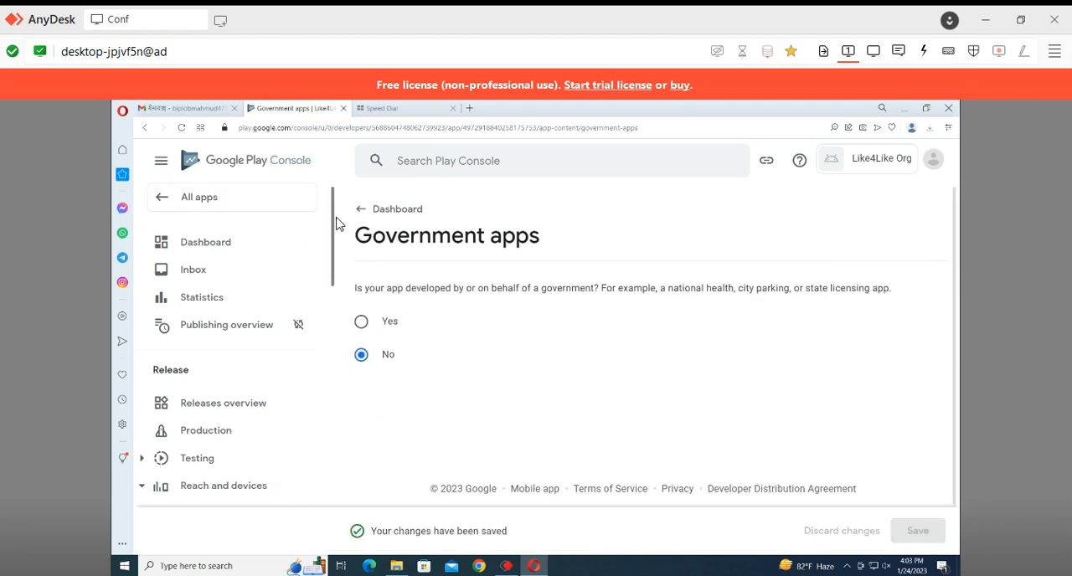
left_click(362, 209)
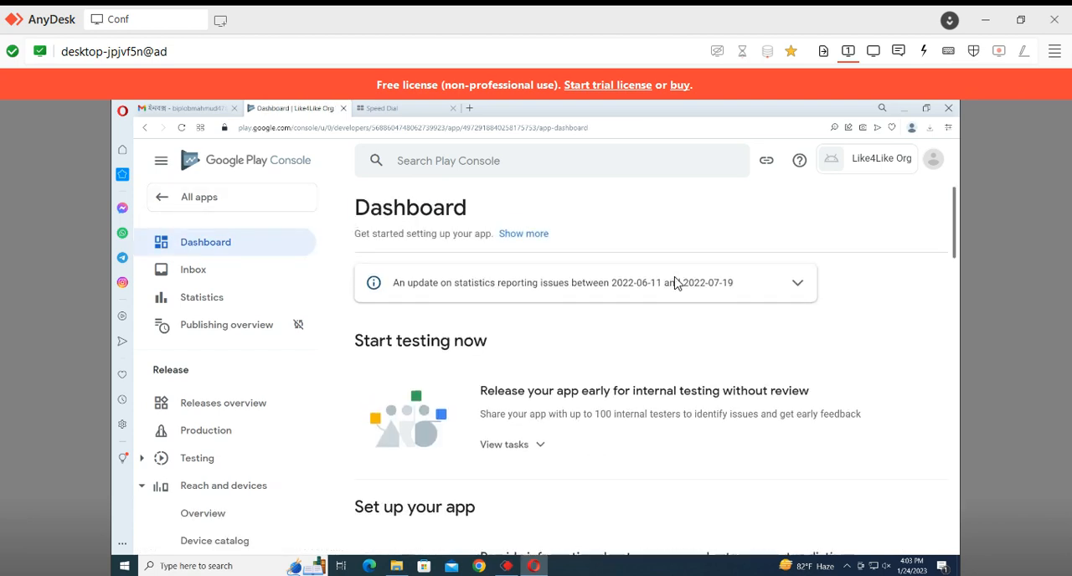
Open the app category and contact details setup task and keep App as the application type
scroll(675, 301, "down", 5)
scroll(673, 331, "down", 2)
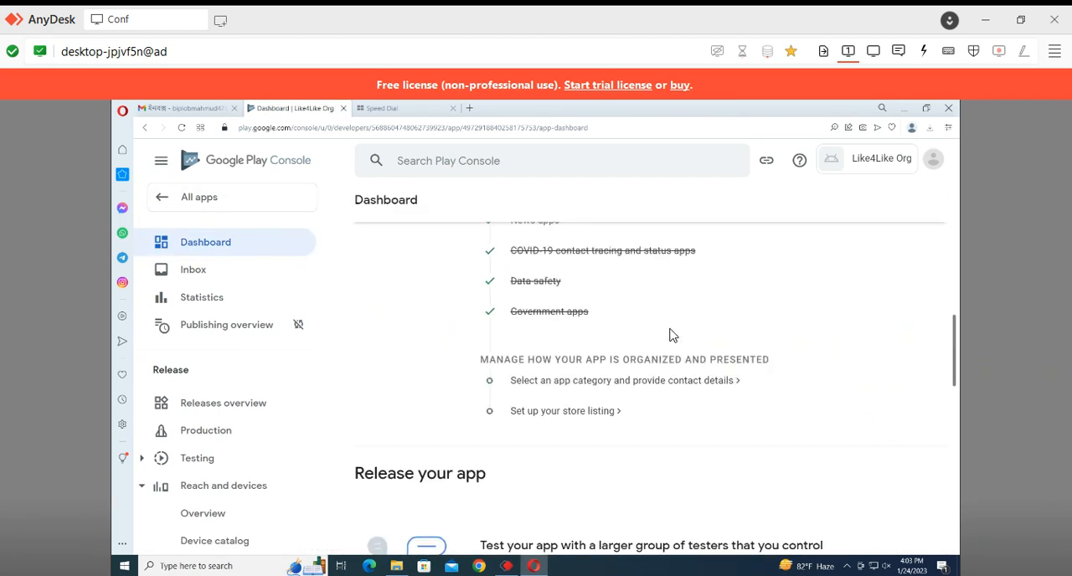
left_click(602, 382)
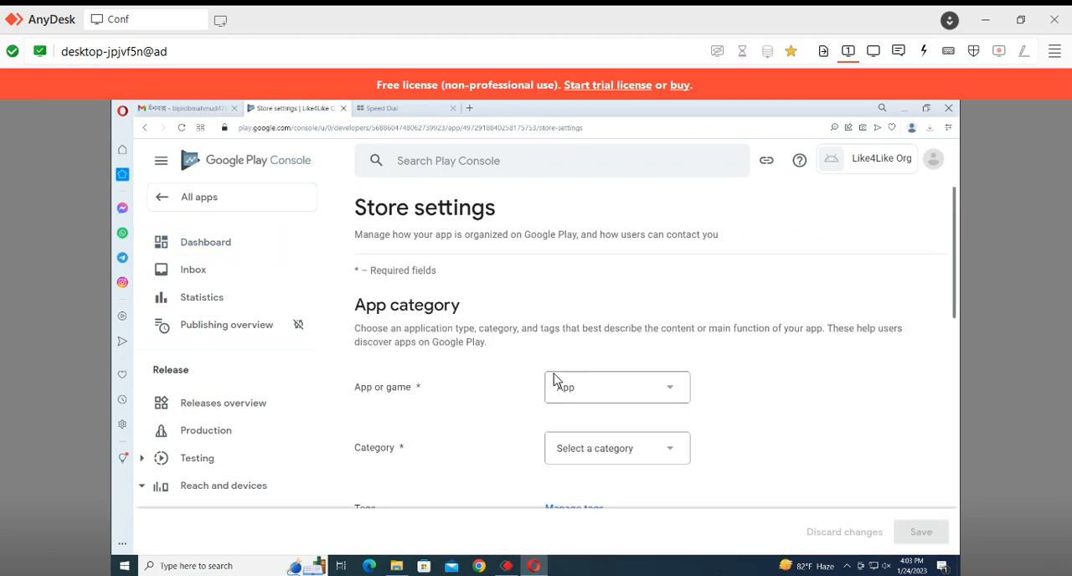
scroll(634, 329, "down", 1)
left_click(649, 303)
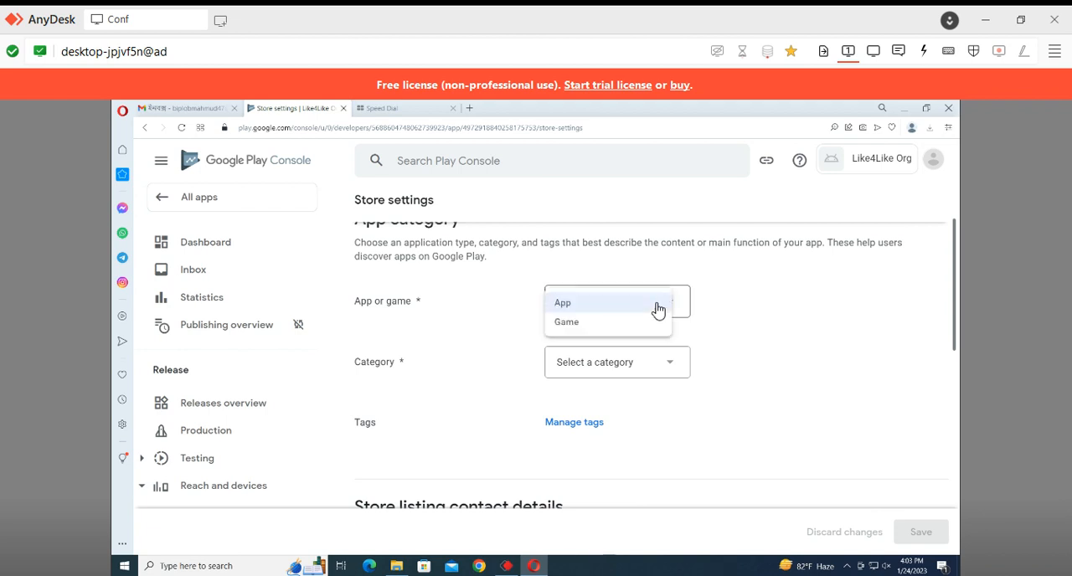
left_click(817, 335)
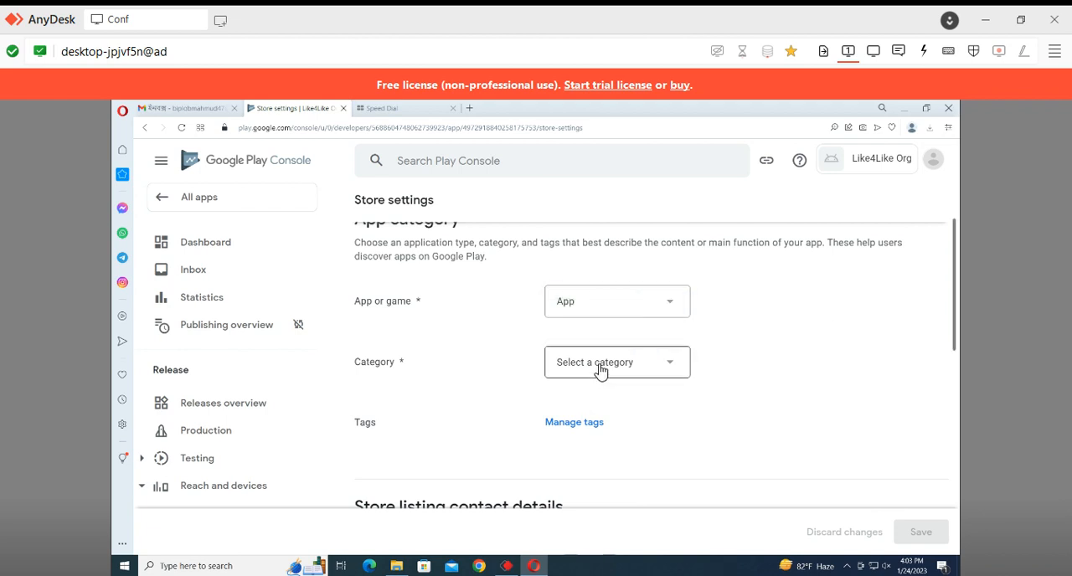
Set the app category to Entertainment and apply the Productivity and Professional network service tags
left_click(591, 364)
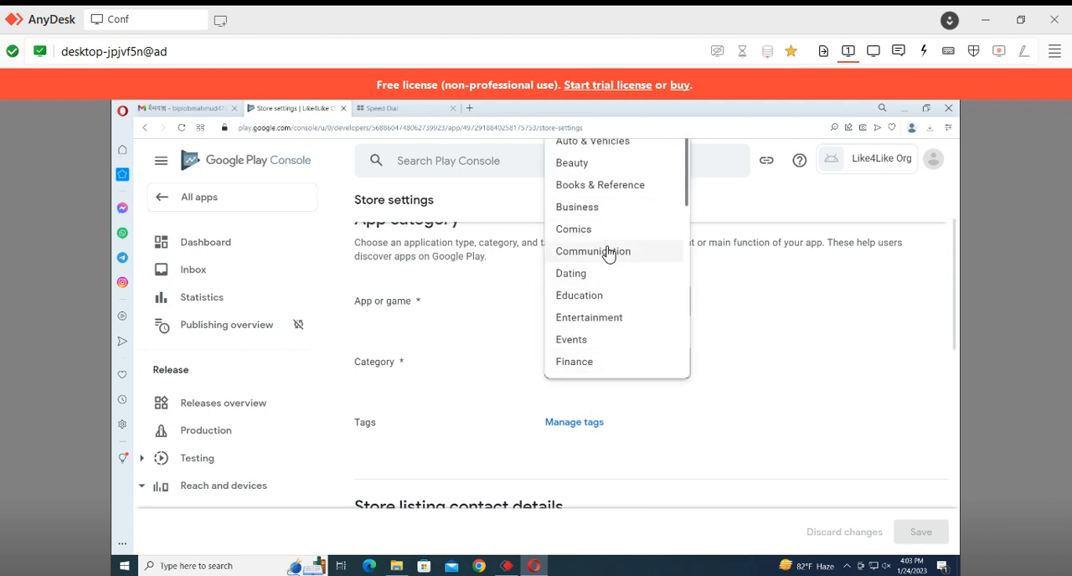
left_click(601, 327)
scroll(583, 327, "down", 2)
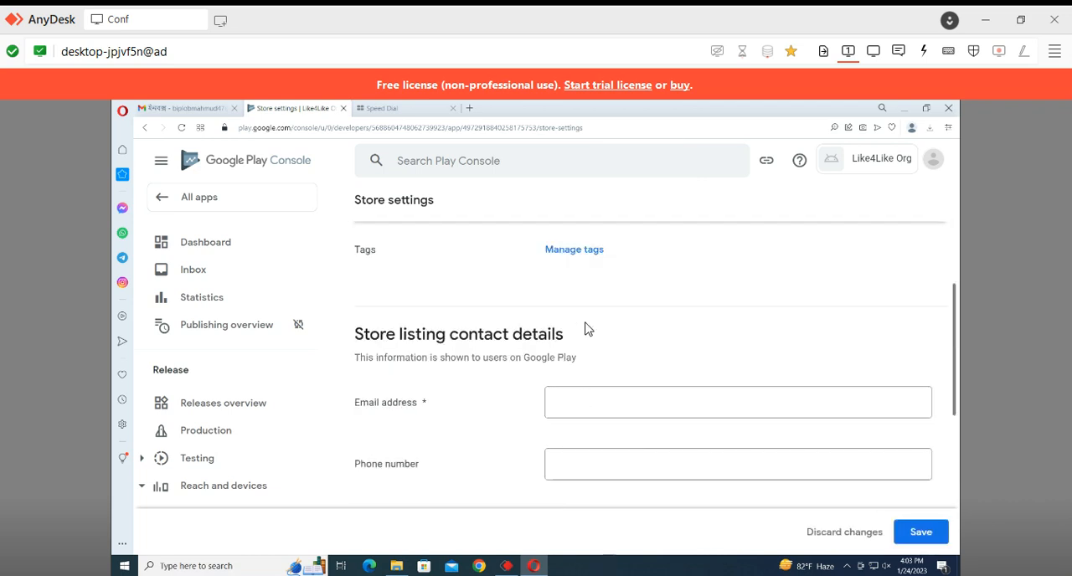
left_click(584, 255)
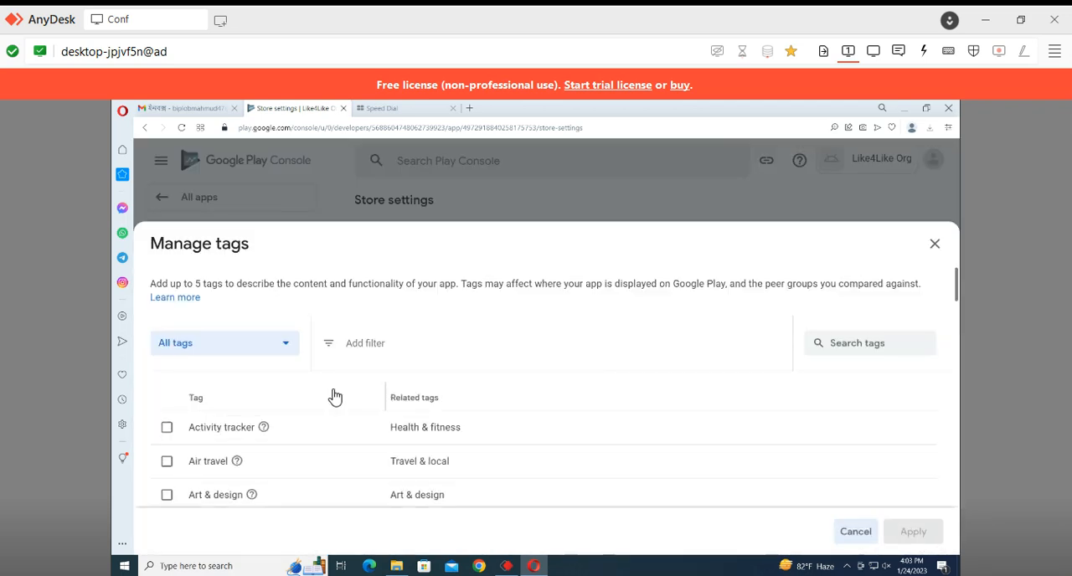
left_click(885, 346)
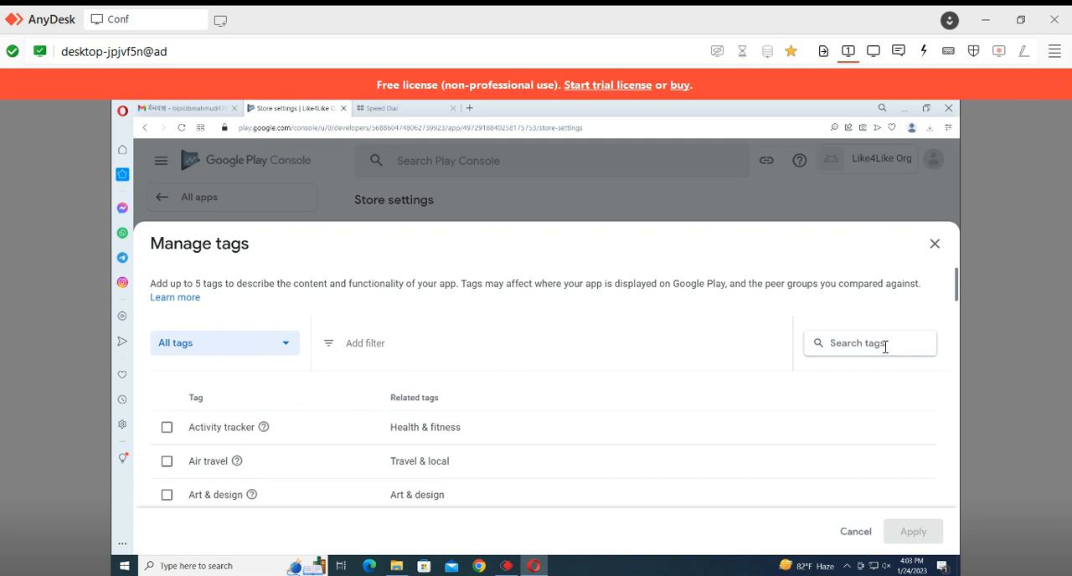
type("pro")
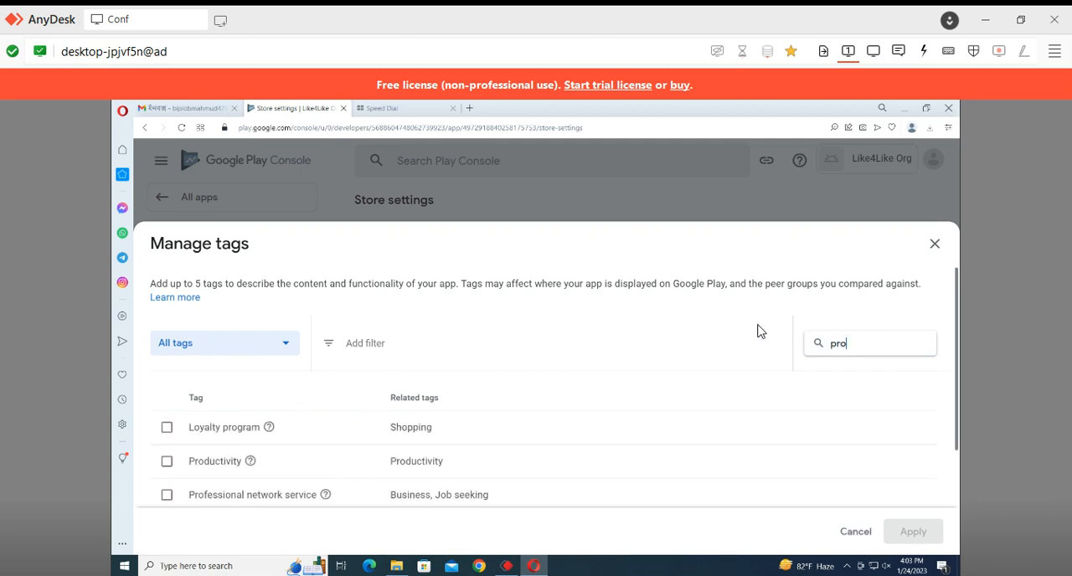
left_click(165, 395)
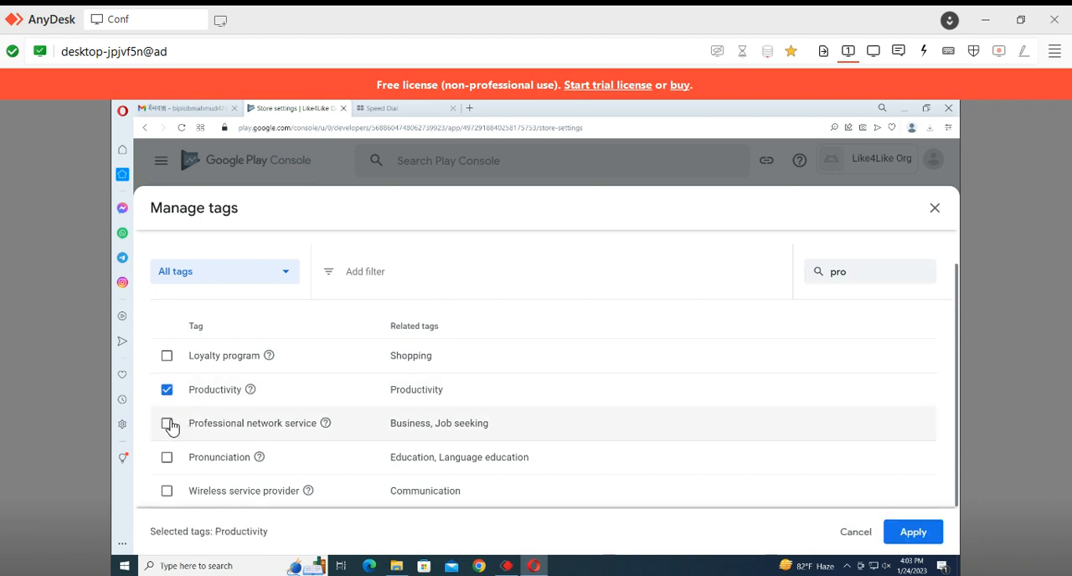
left_click(167, 425)
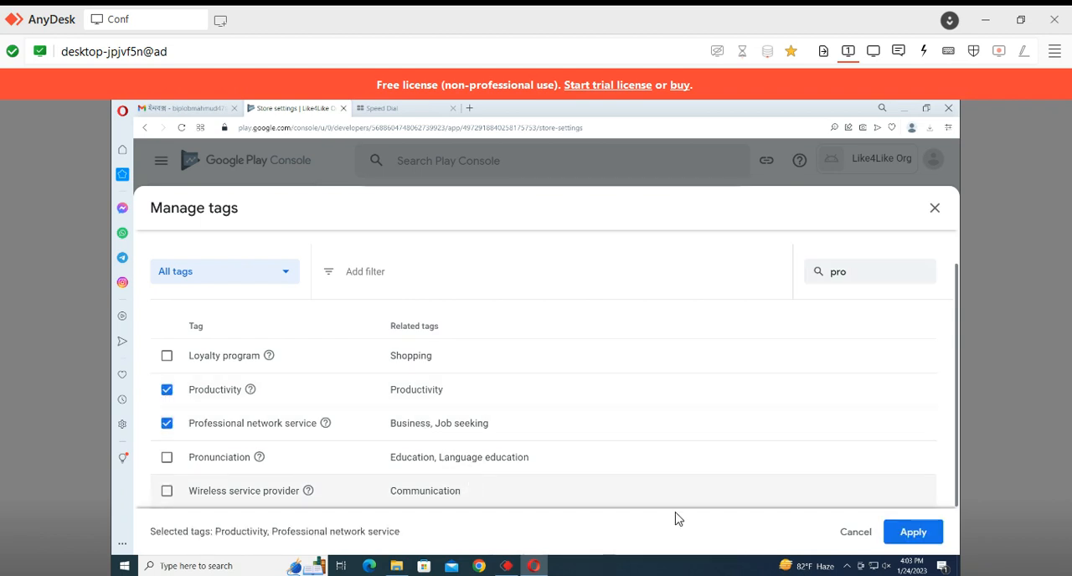
left_click(912, 532)
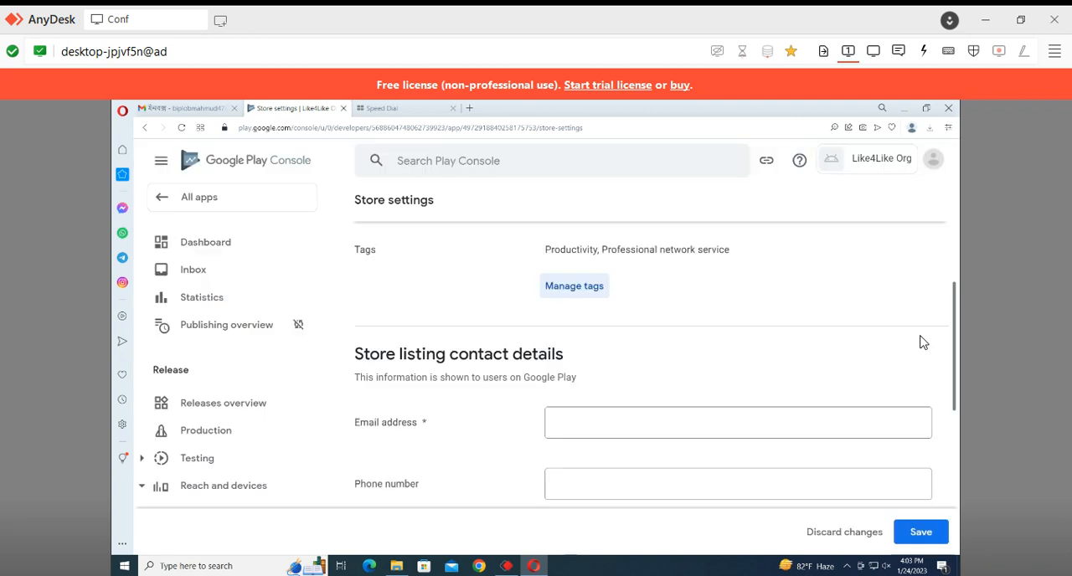
left_click(605, 428)
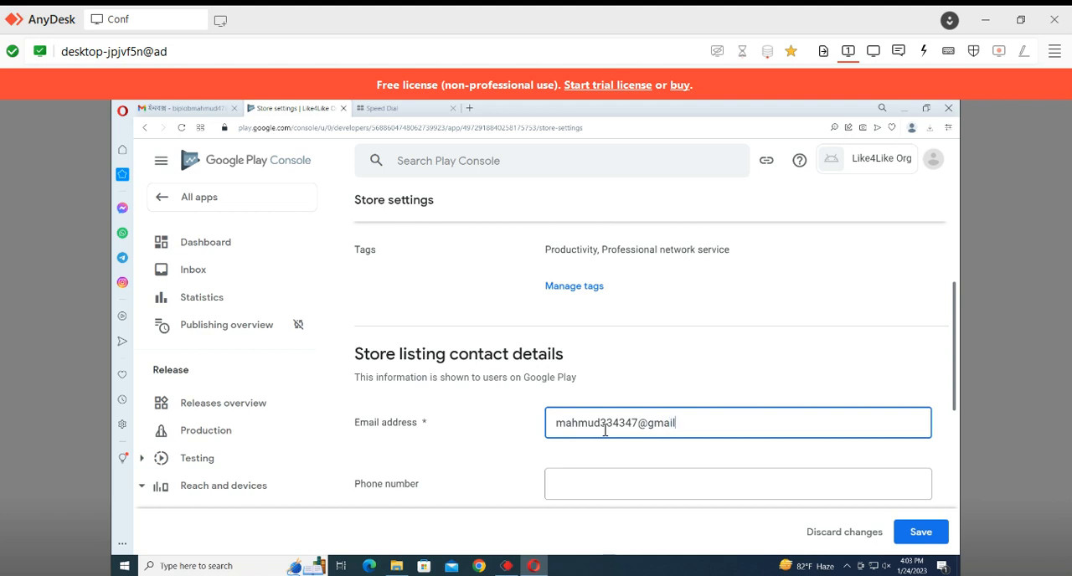
scroll(619, 433, "down", 1)
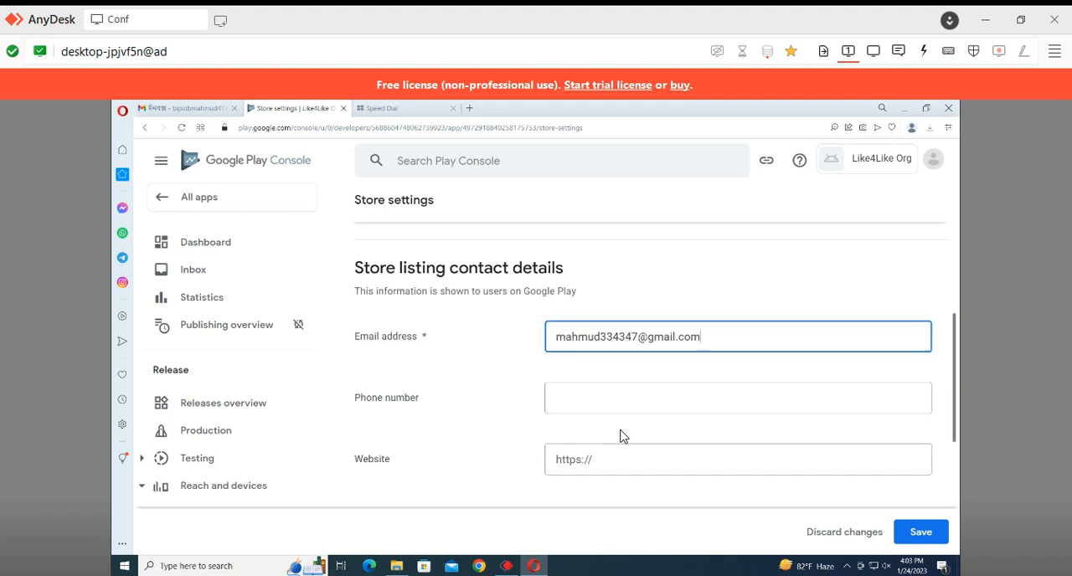
left_click(638, 397)
left_click(639, 463)
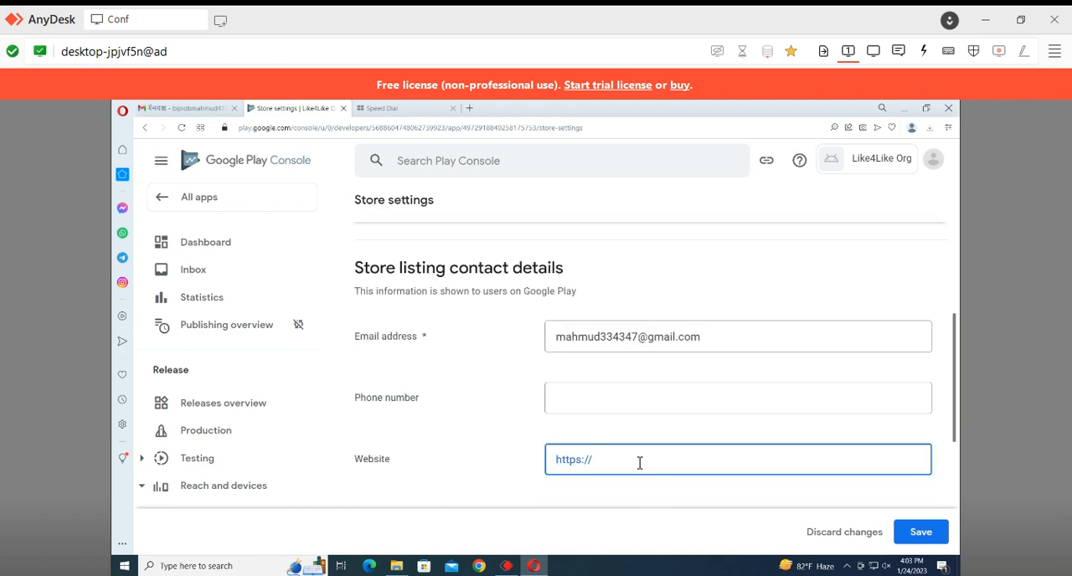
type("https://like4likeorgapp.blogspot.com/")
scroll(639, 465, "down", 2)
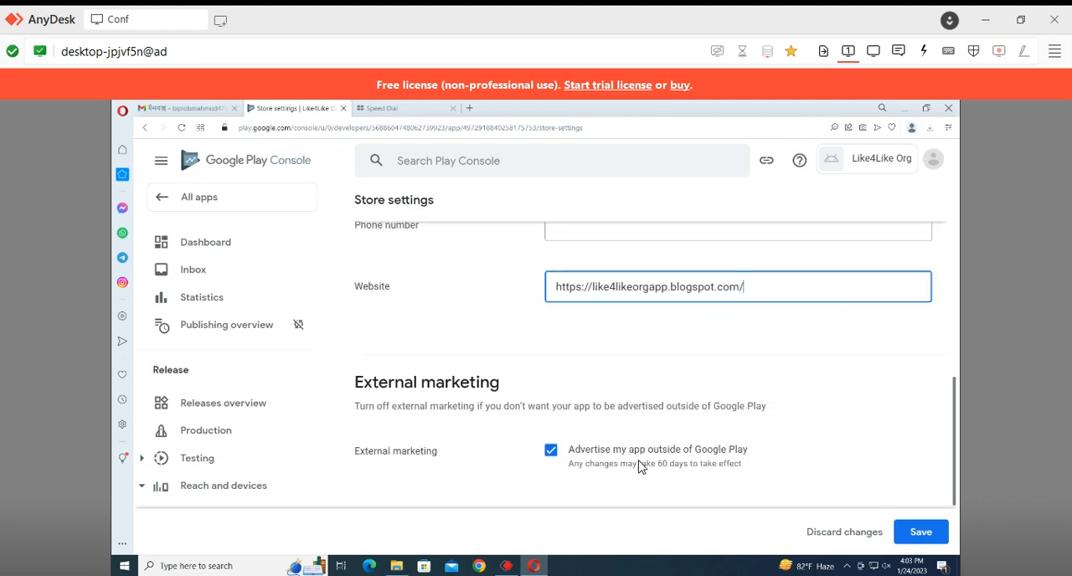
scroll(639, 467, "down", 2)
left_click(921, 532)
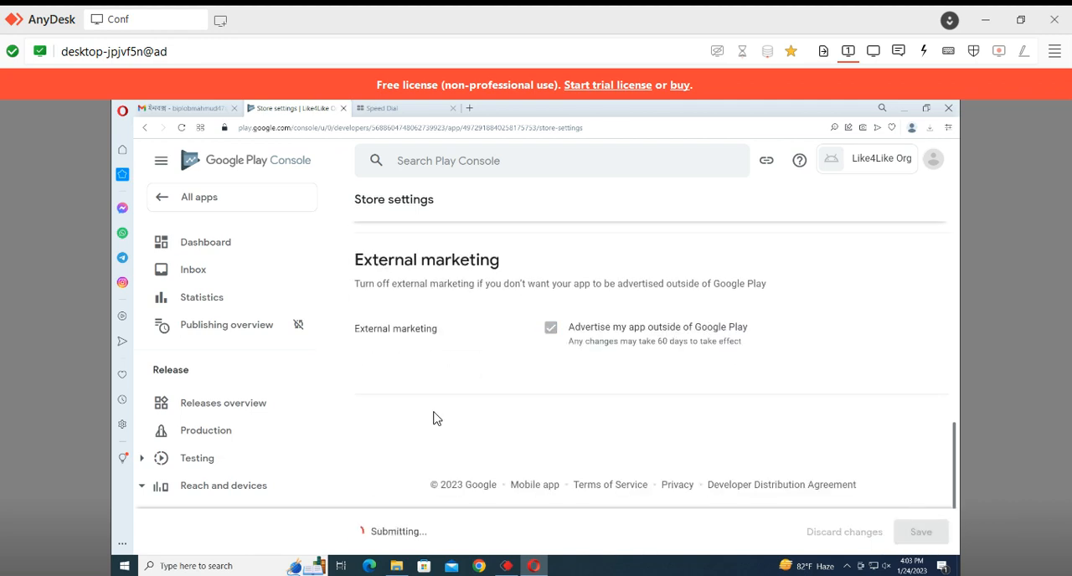
Reopen the Like4Like Org dashboard from the app list and open the store listing setup task
scroll(659, 468, "up", 10)
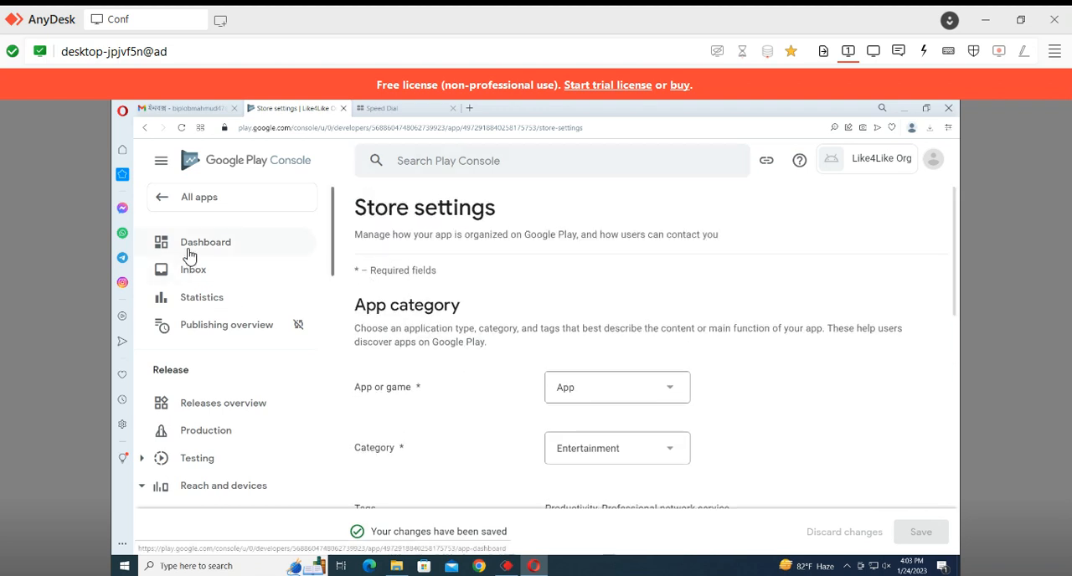
left_click(171, 203)
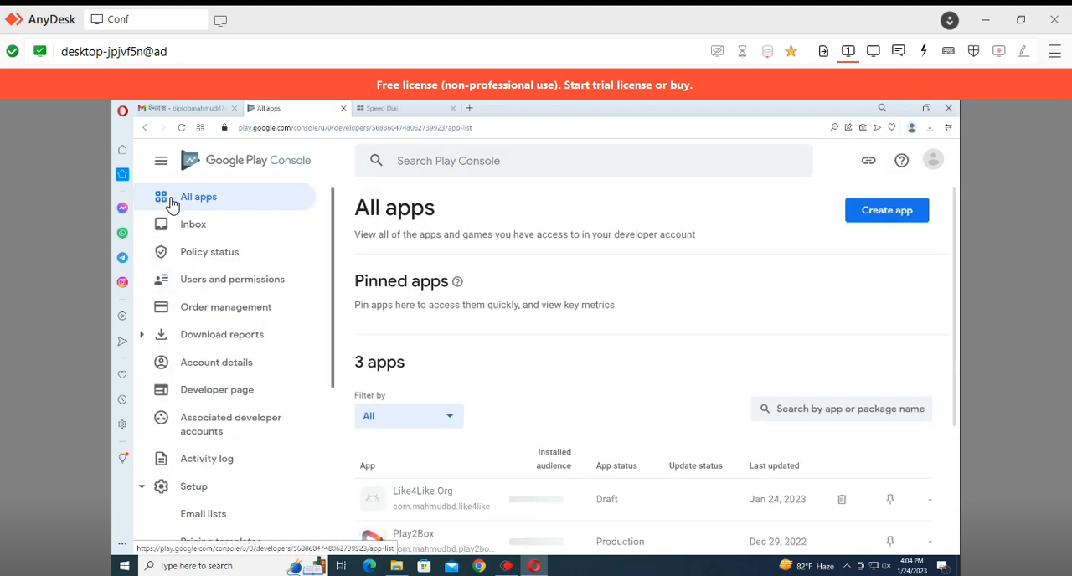
left_click(564, 498)
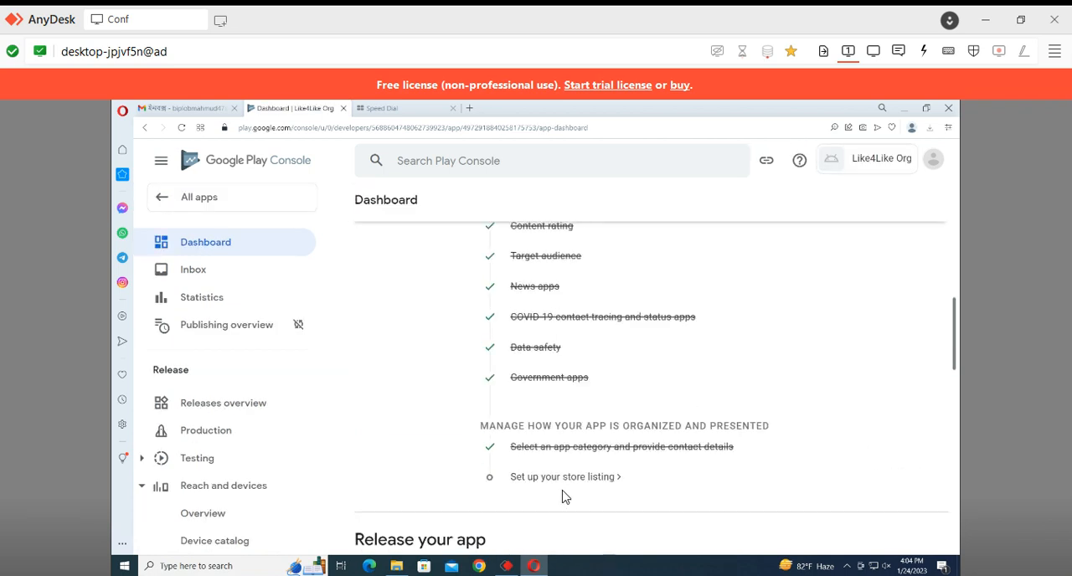
left_click(563, 476)
scroll(564, 484, "down", 5)
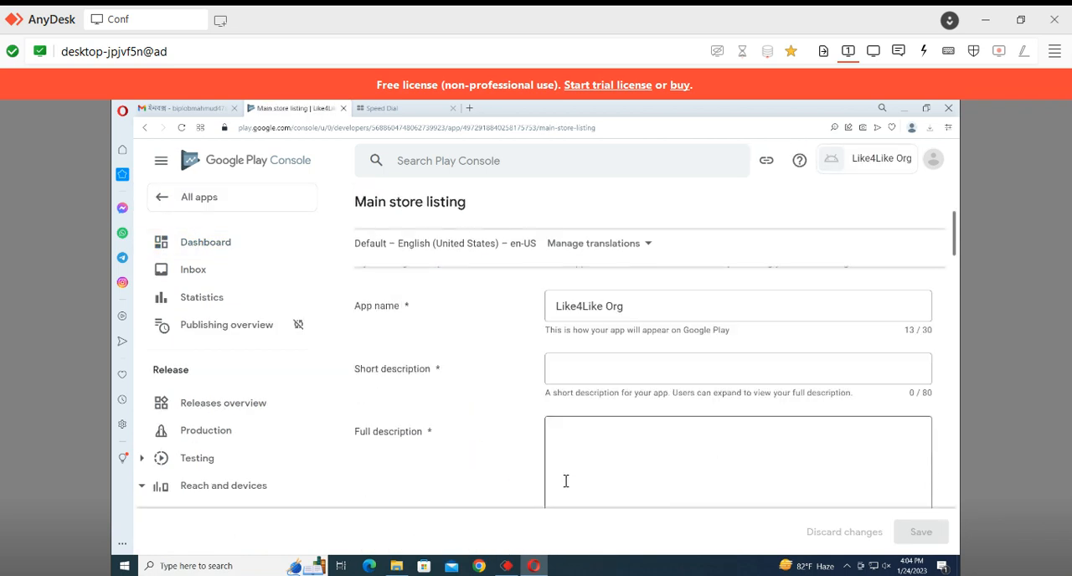
Copy "LIKE4LIKE Get Likes and Followers from real users for FREE!" from New Text Document into the short description
left_click(593, 276)
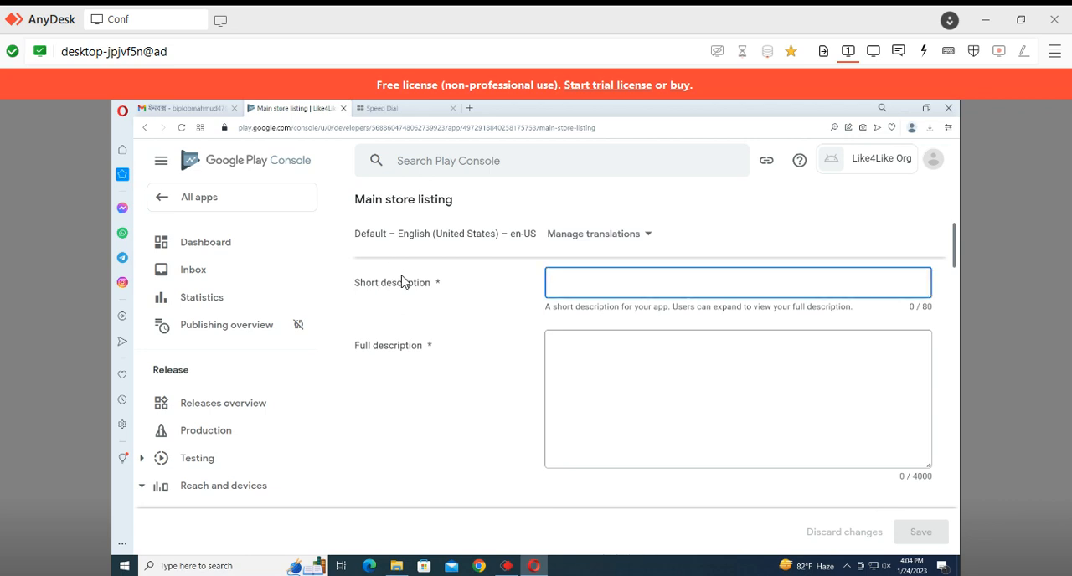
left_click(745, 404)
left_click(727, 273)
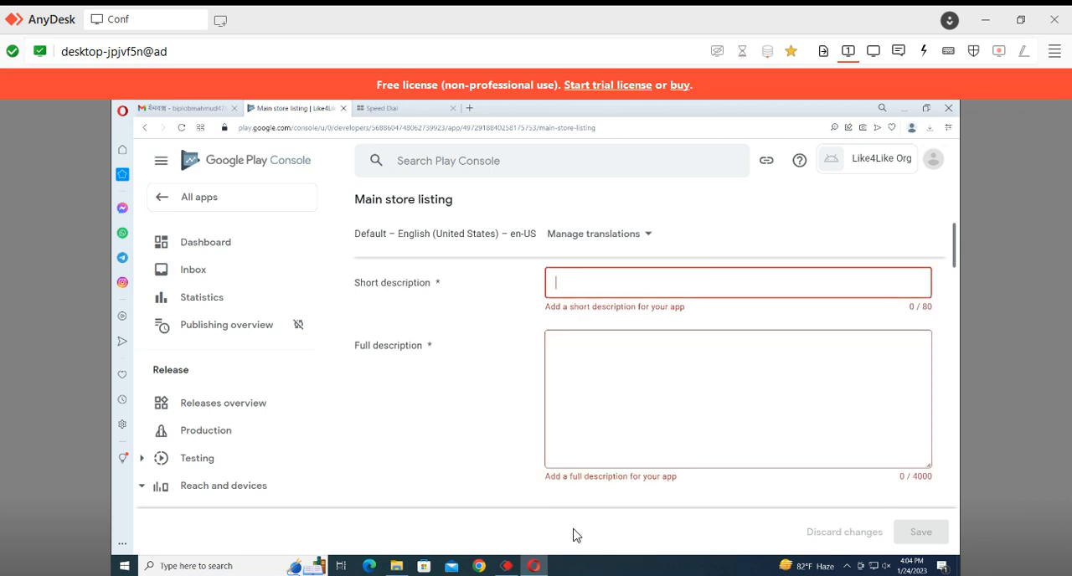
left_click(396, 566)
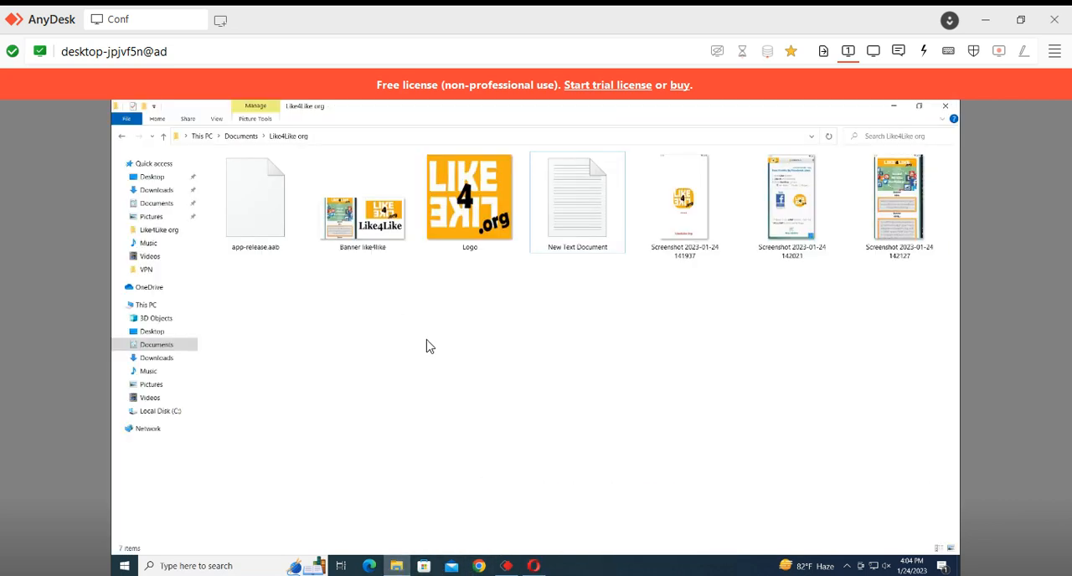
double_click(576, 201)
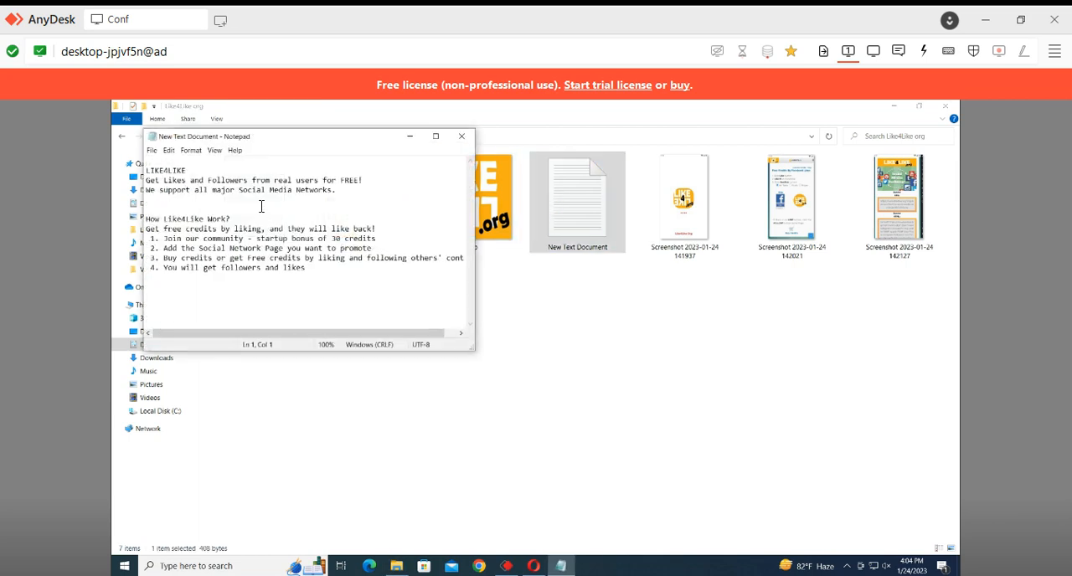
left_click_drag(365, 181, 161, 162)
key("ctrl+c")
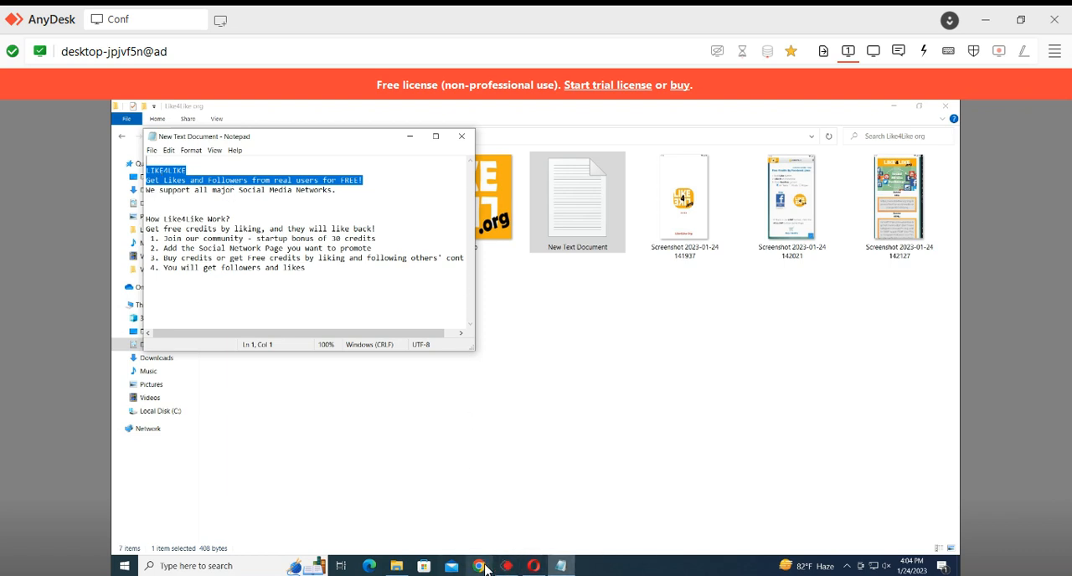
left_click(537, 569)
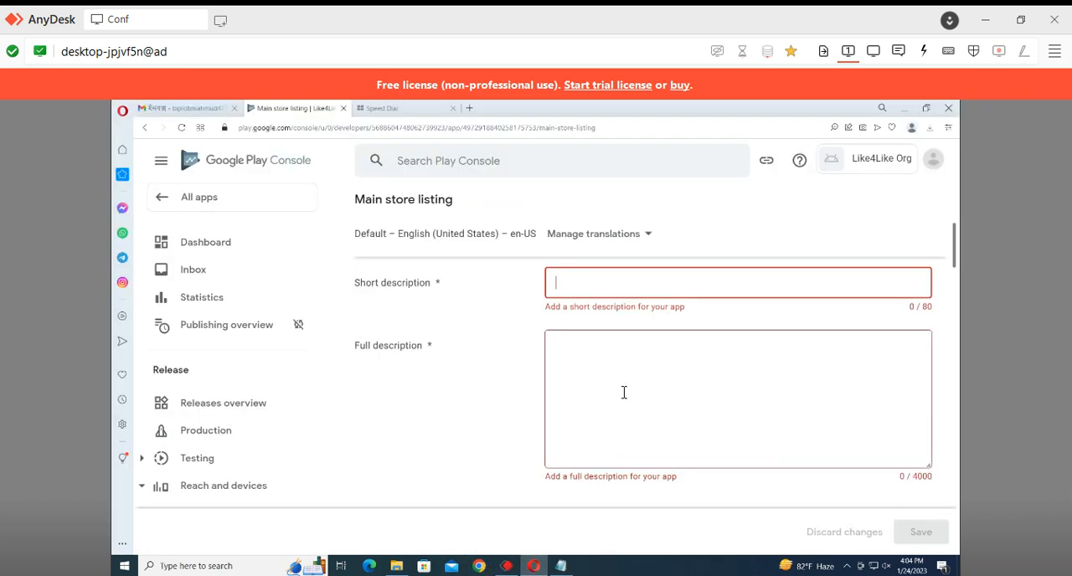
key("ctrl+v")
Replace the space after LIKE4LIKE in the short description with a hyphen
left_click(627, 366)
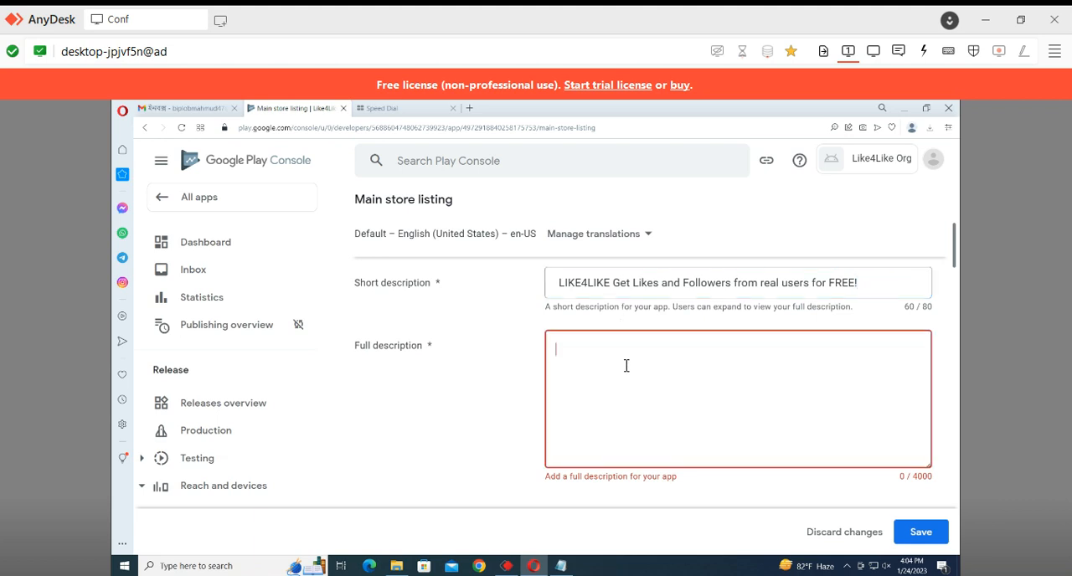
left_click(615, 282)
key("BackSpace")
type("-")
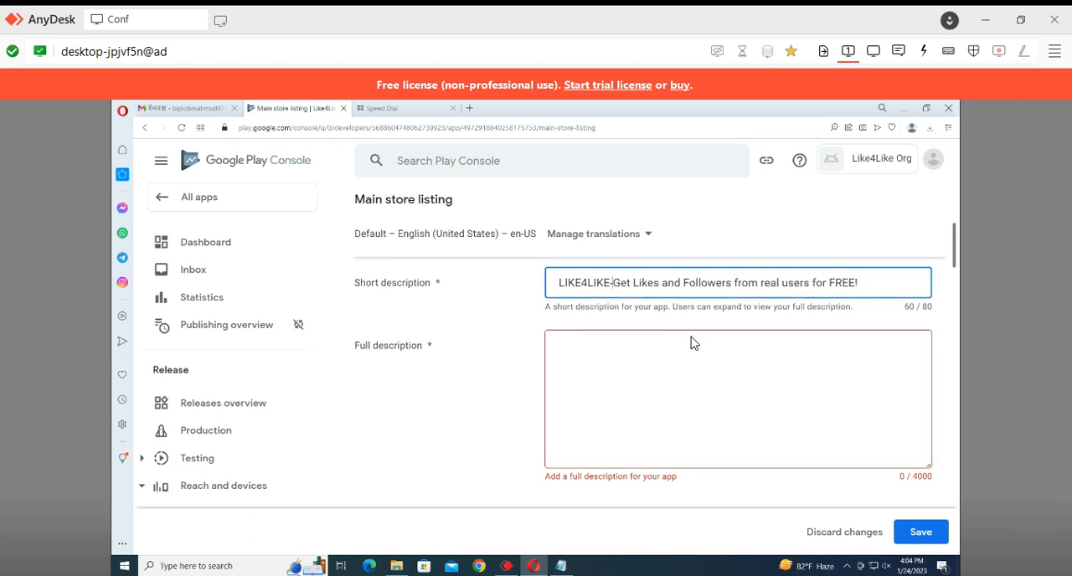
Copy the note's text from "Get Likes and Followers" to its end into the full description and remove the blank lines before "How Like4Like Work?"
left_click(691, 343)
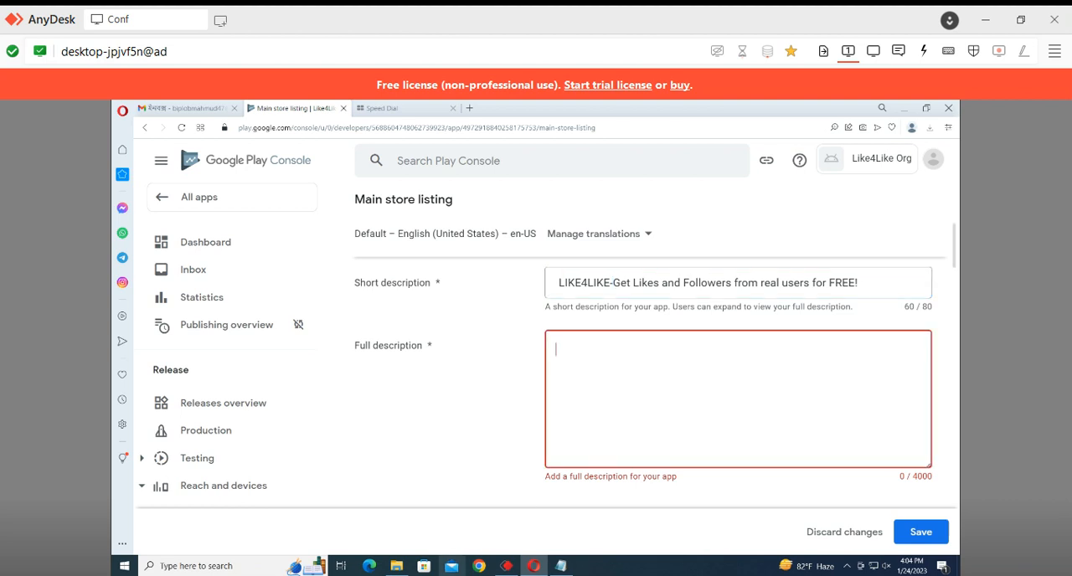
left_click(561, 565)
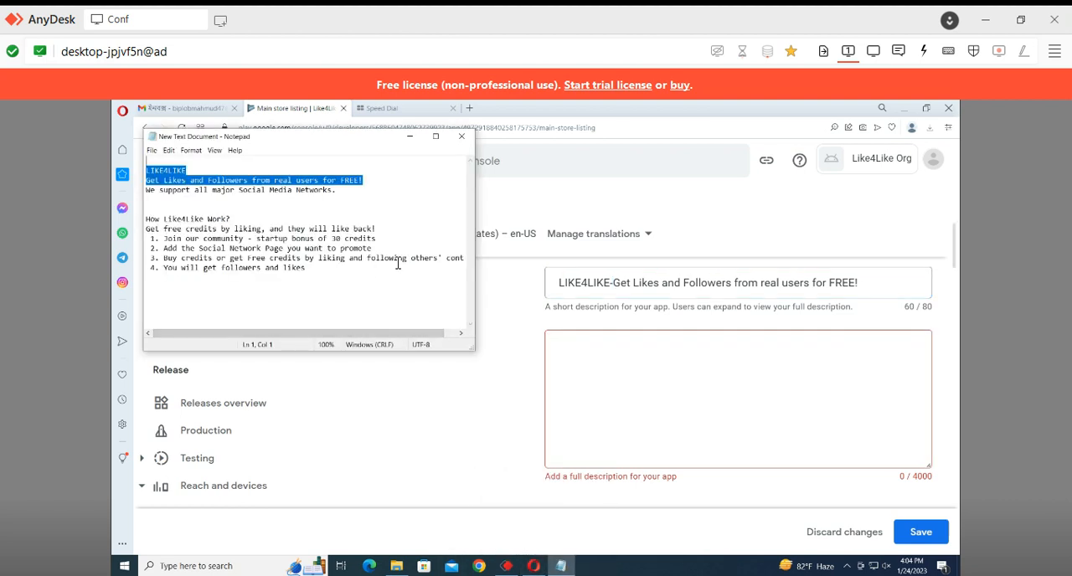
left_click_drag(358, 272, 144, 180)
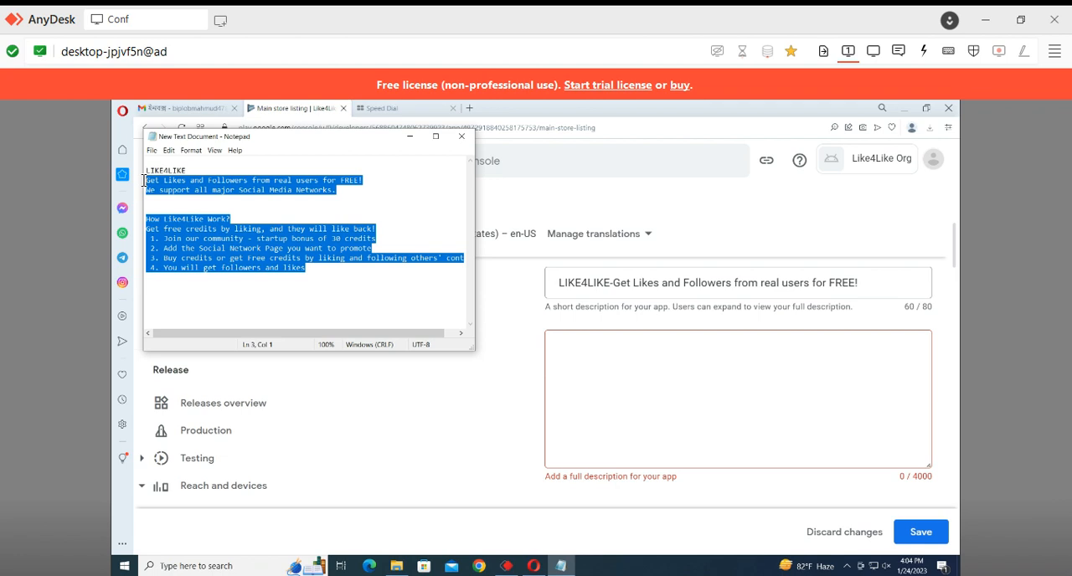
left_click(612, 366)
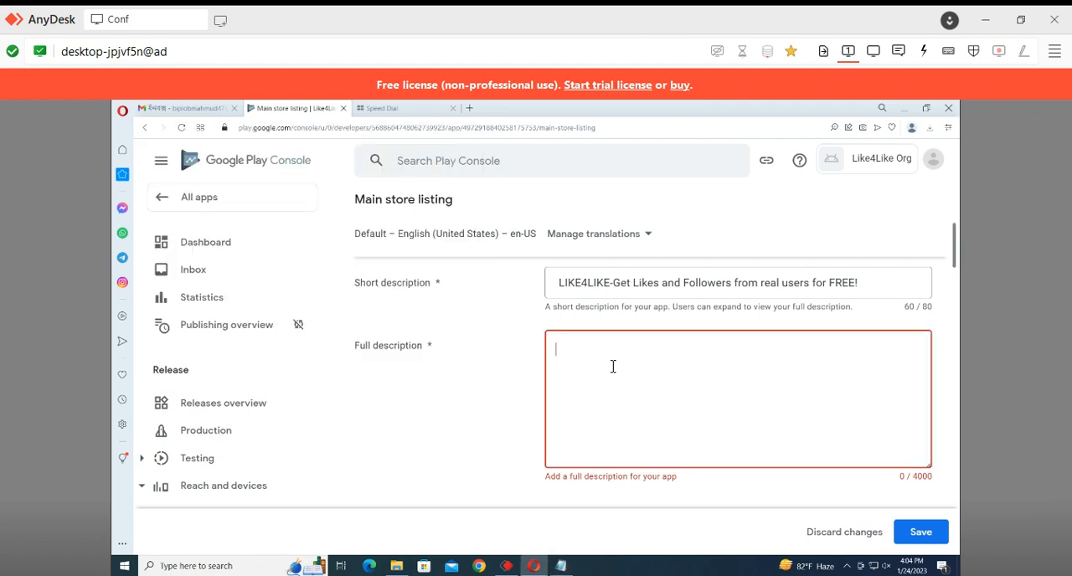
type("Get Likes and Followers from real users for FREE! We support all major Social Media Networks.   How Like4Like Work? Get free credits by liking, and they will like back!  1. Join our community - startup bonus of 30 credits  2. Add the Social Network Page you want to promote  3. Buy credits or get Free credits by liking and following others' content  4. You will get followers and likes")
left_click(641, 345)
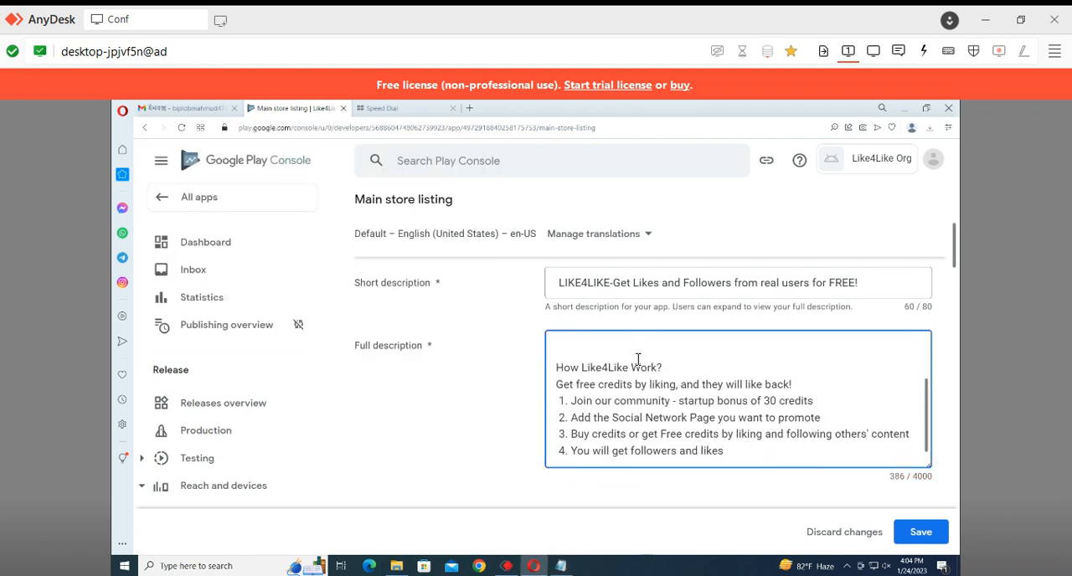
key("BackSpace")
Check the short description's character count and review the full description text
left_click(883, 291)
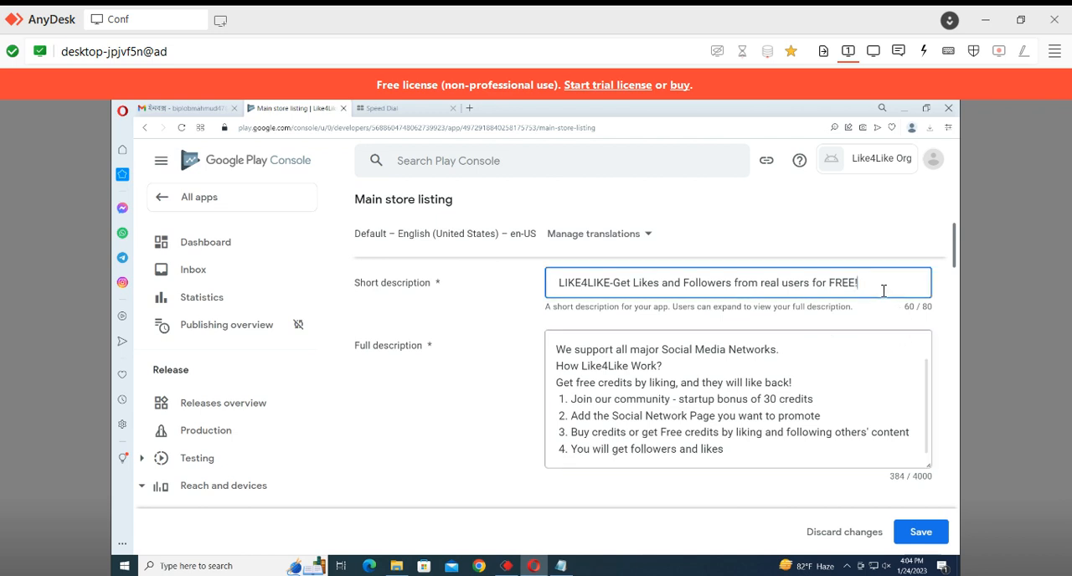
double_click(904, 307)
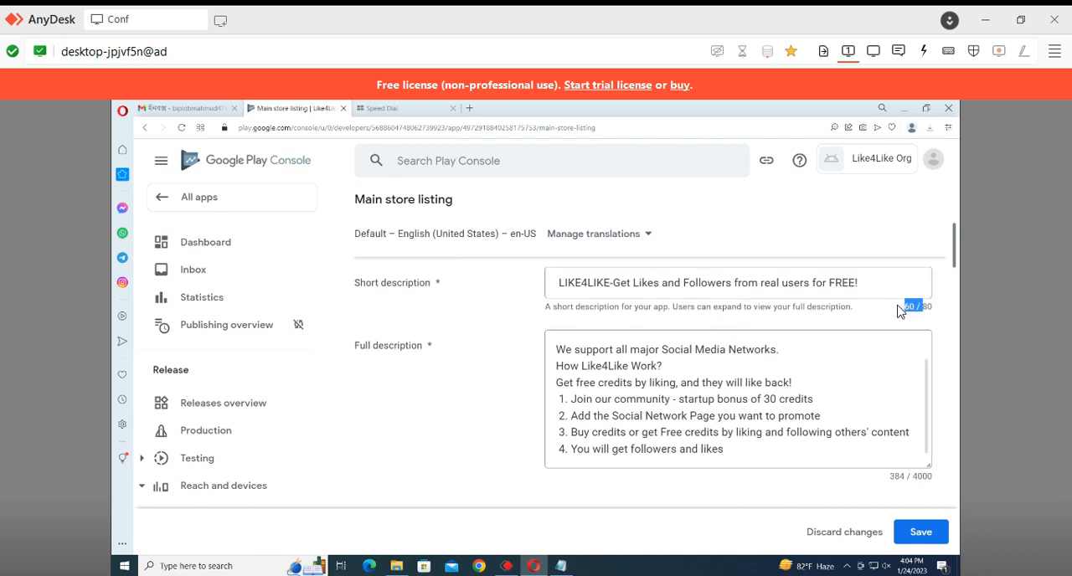
left_click(868, 281)
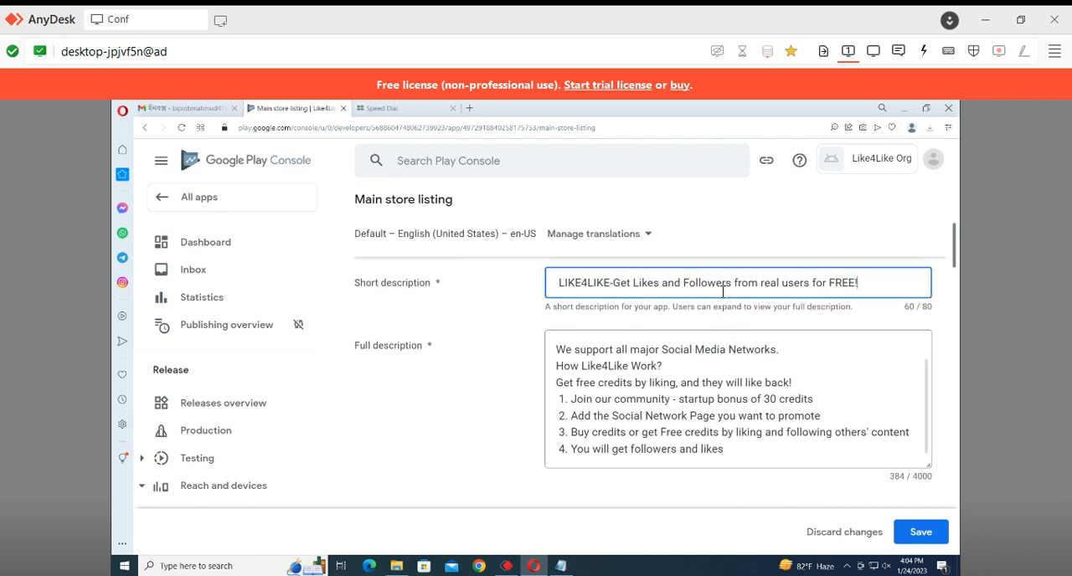
scroll(942, 385, "down", 1)
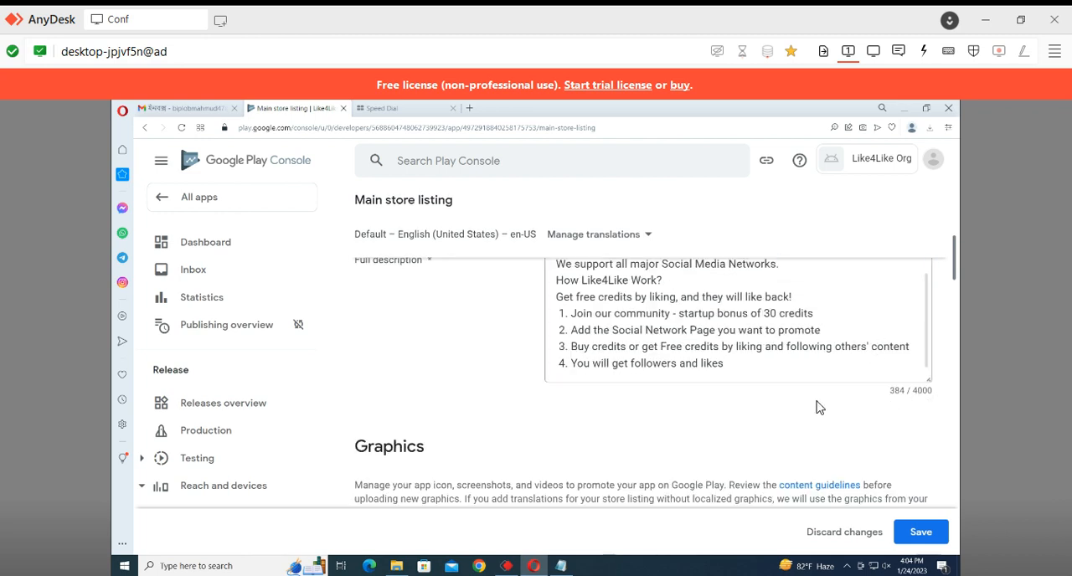
scroll(804, 377, "down", 1)
scroll(779, 335, "up", 1)
scroll(780, 335, "up", 2)
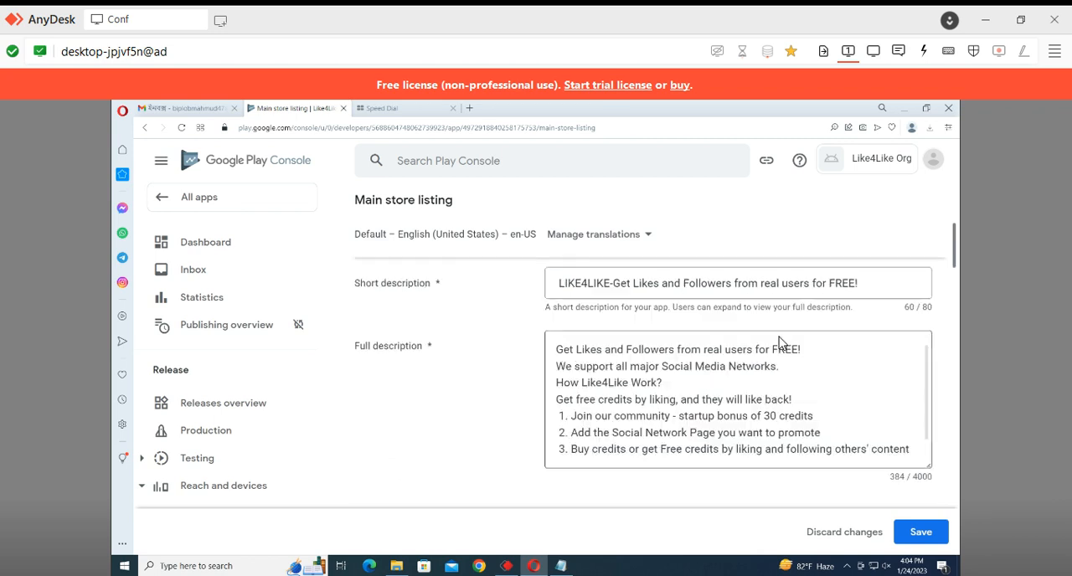
Reread the full description from its first line to its end and try to save the main store listing
scroll(802, 411, "down", 1)
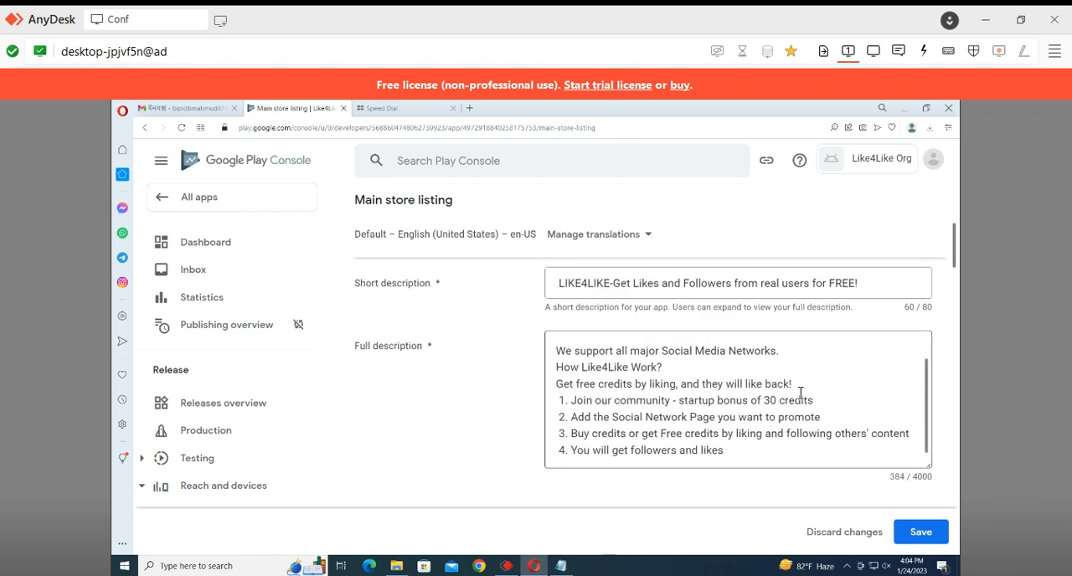
scroll(816, 377, "up", 1)
left_click(826, 358)
left_click_drag(834, 348, 550, 345)
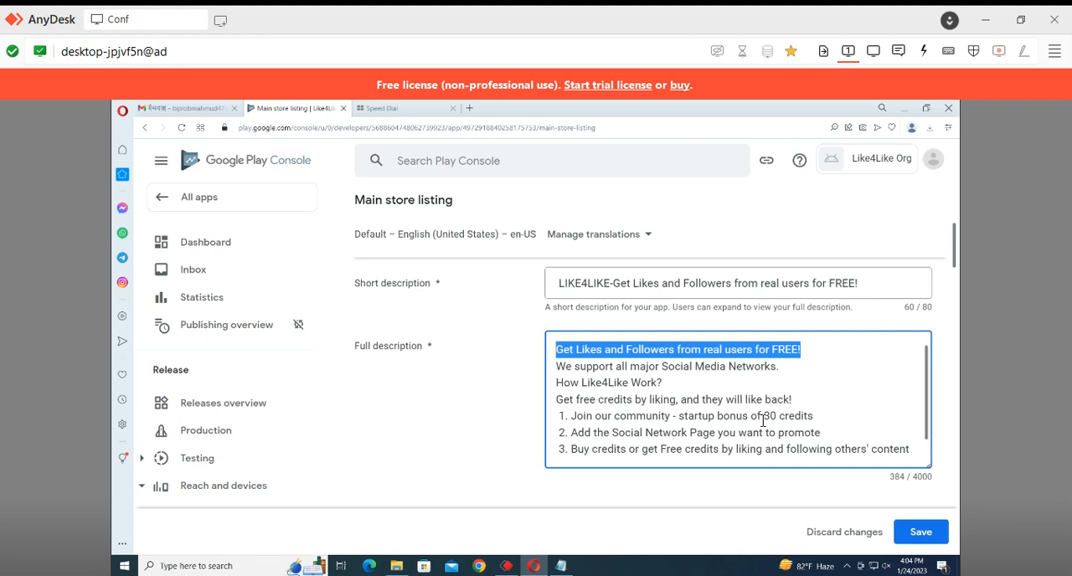
scroll(763, 421, "down", 1)
left_click(918, 530)
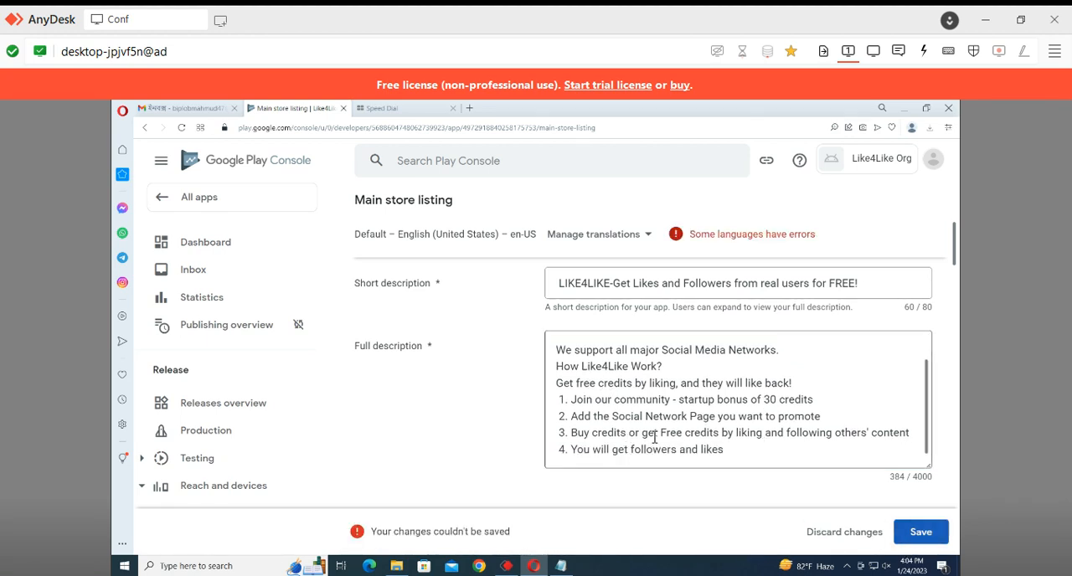
Upload the Logo image as the app icon and check the icon's pixel size requirement
scroll(680, 334, "down", 3)
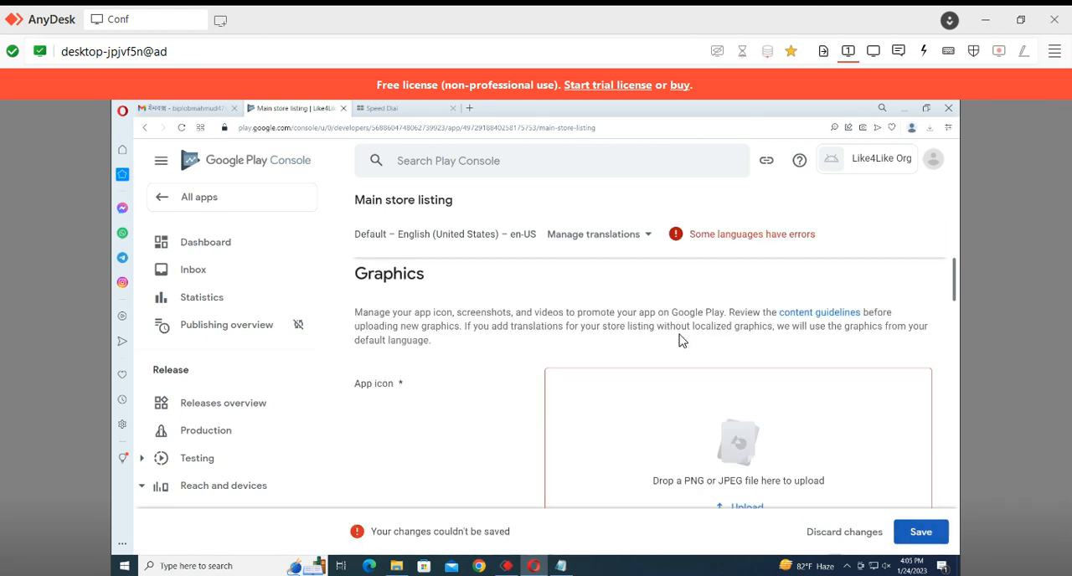
scroll(746, 459, "down", 1)
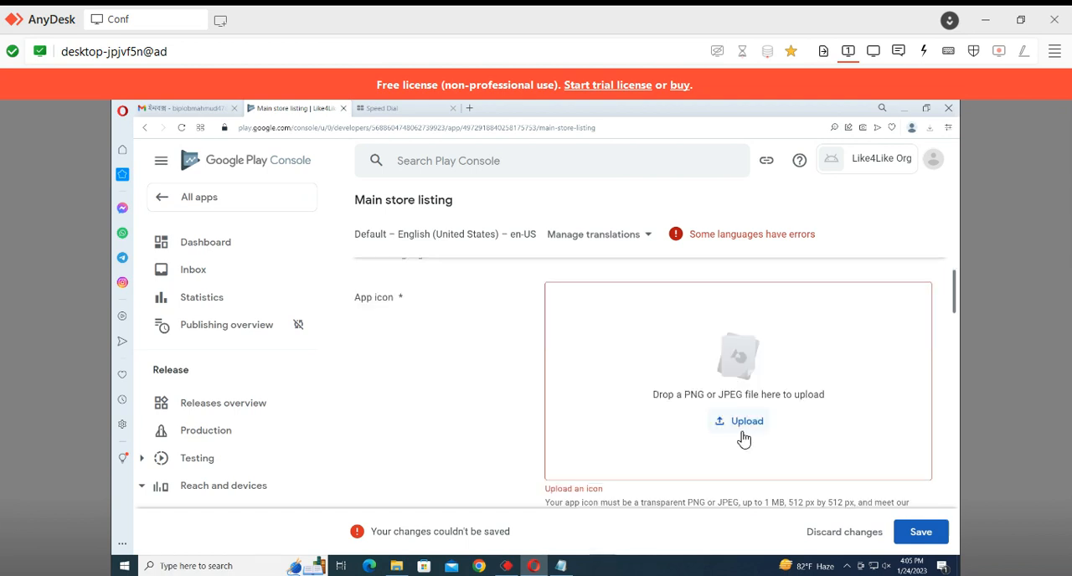
left_click(742, 423)
left_click(764, 509)
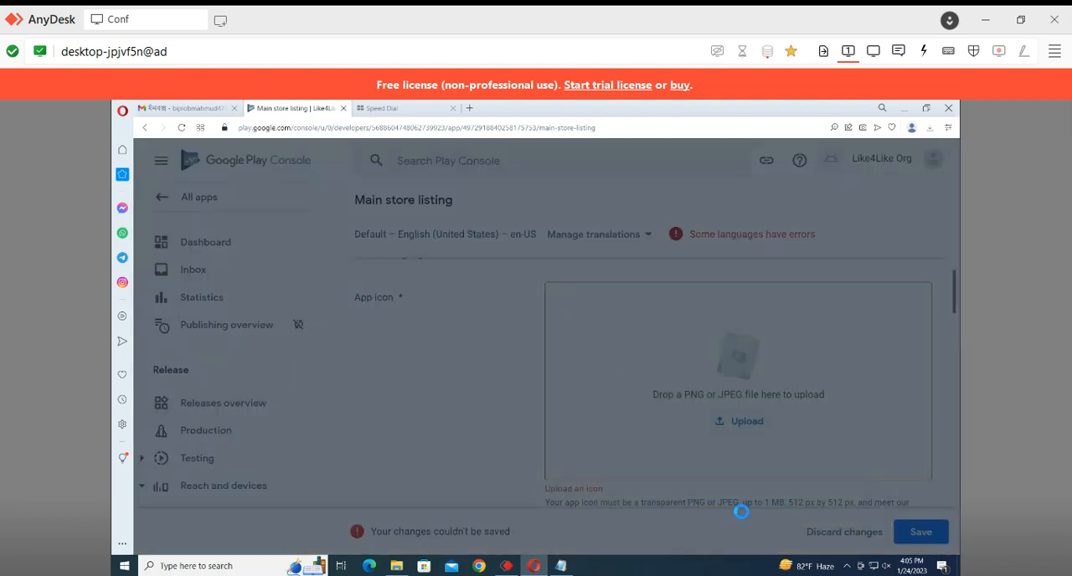
double_click(359, 232)
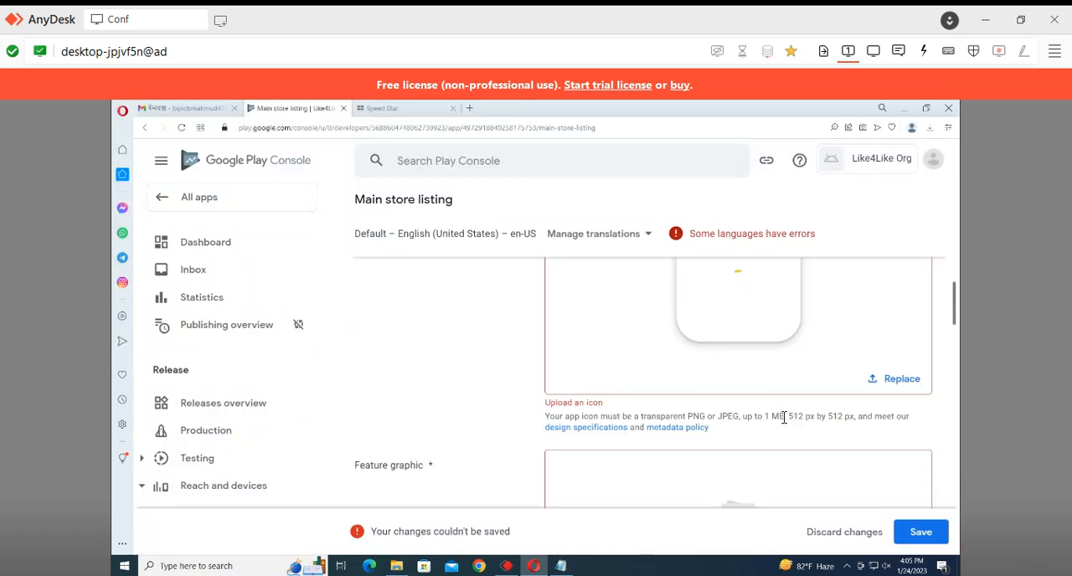
left_click_drag(786, 417, 855, 405)
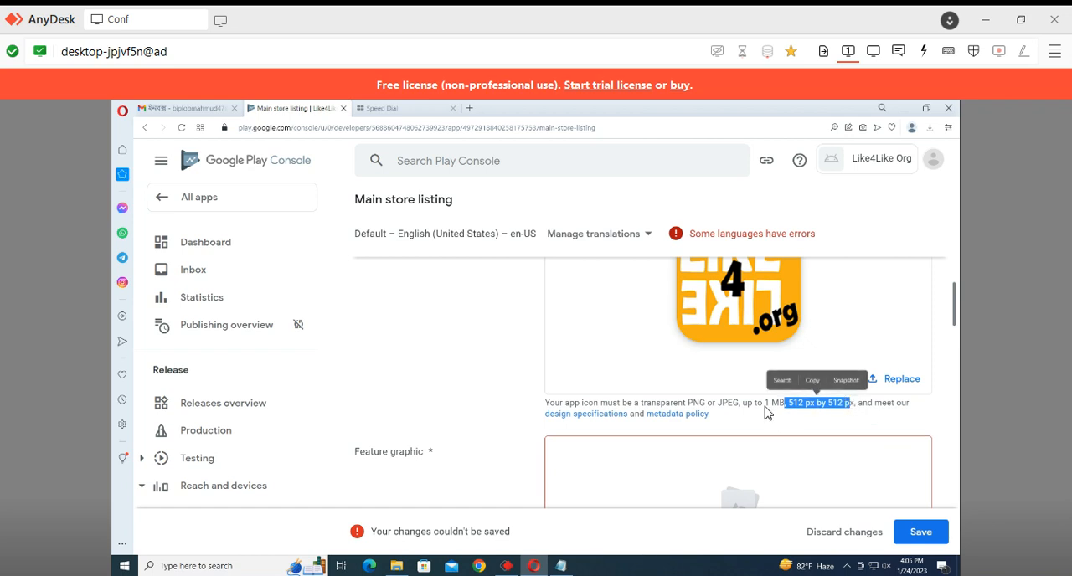
left_click(729, 414)
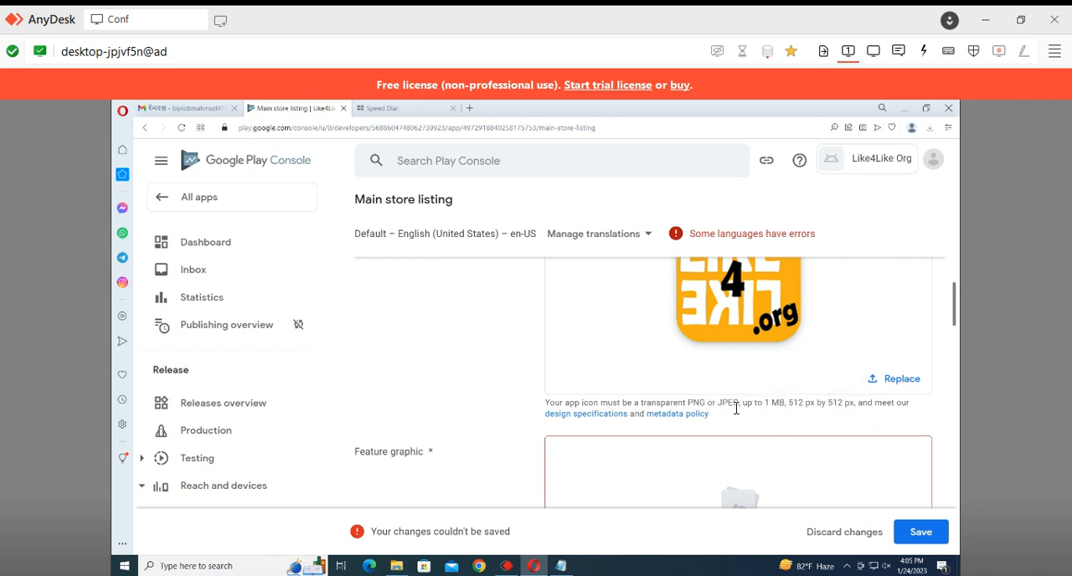
Upload the Banner like4like image as the feature graphic and check its pixel dimension and file size requirements
scroll(732, 416, "down", 2)
left_click_drag(359, 284, 399, 293)
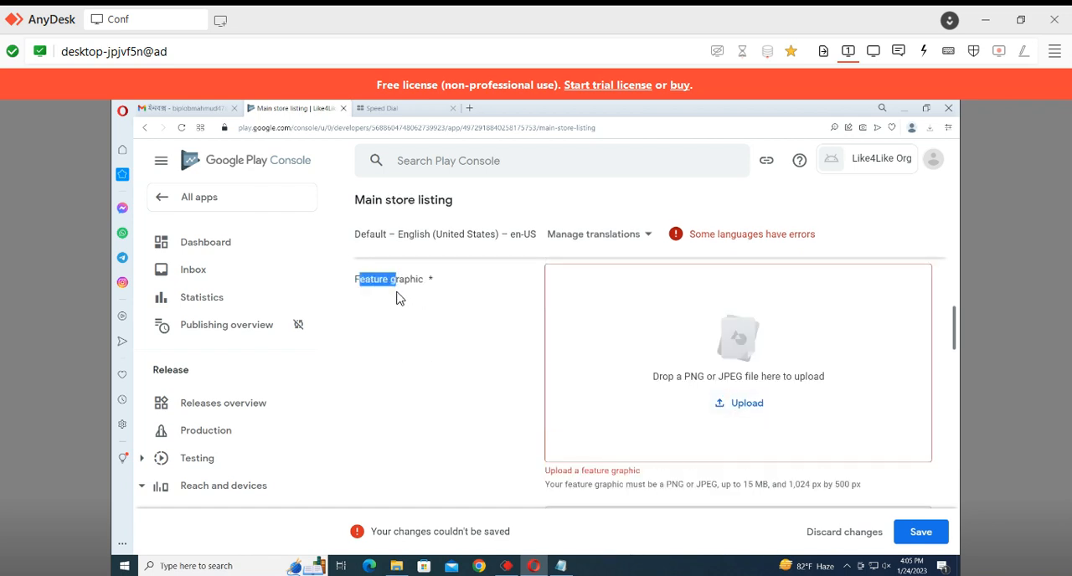
left_click(738, 410)
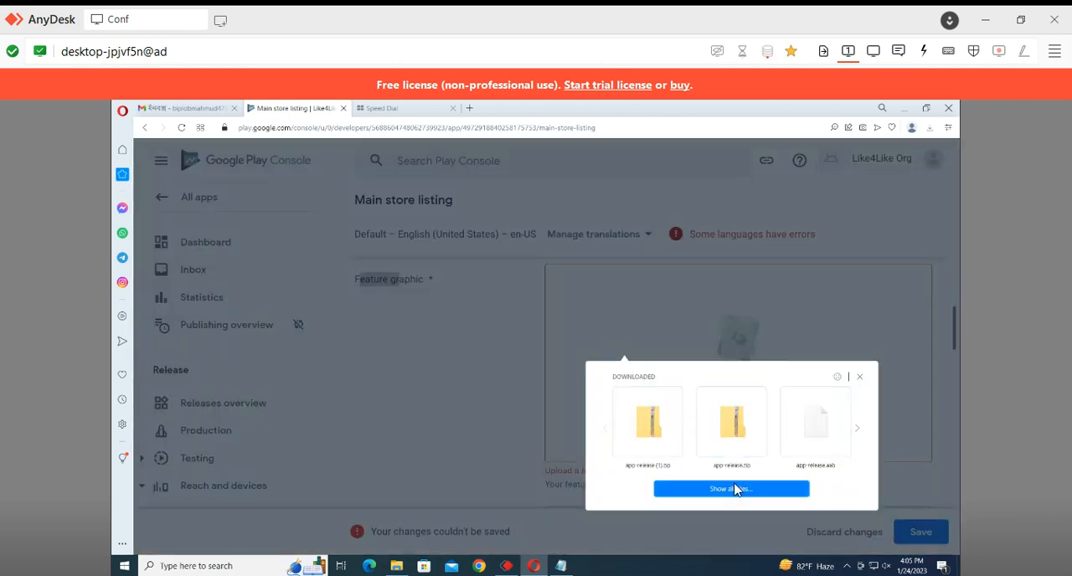
left_click(695, 496)
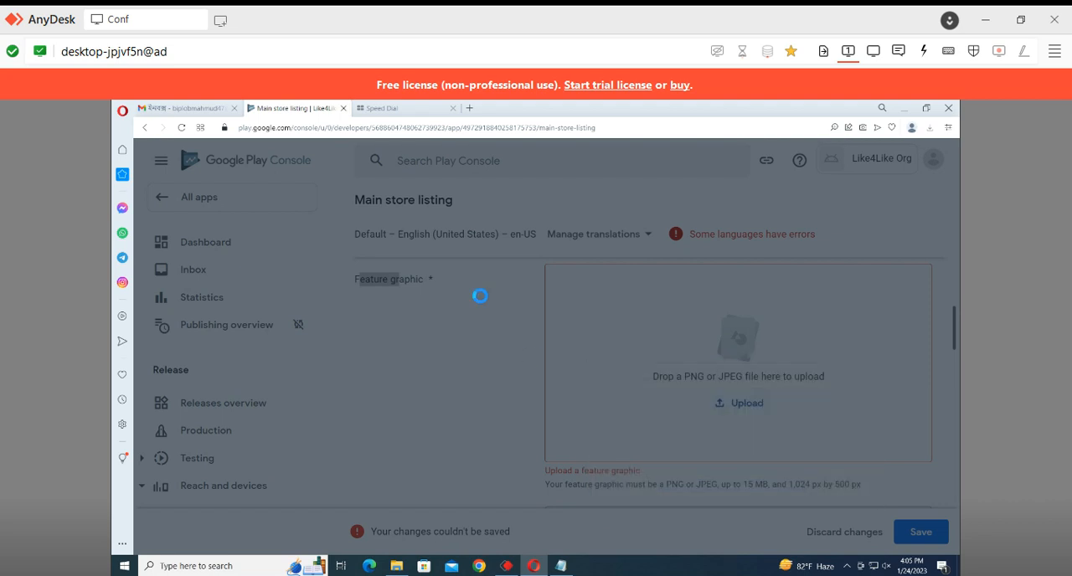
double_click(302, 194)
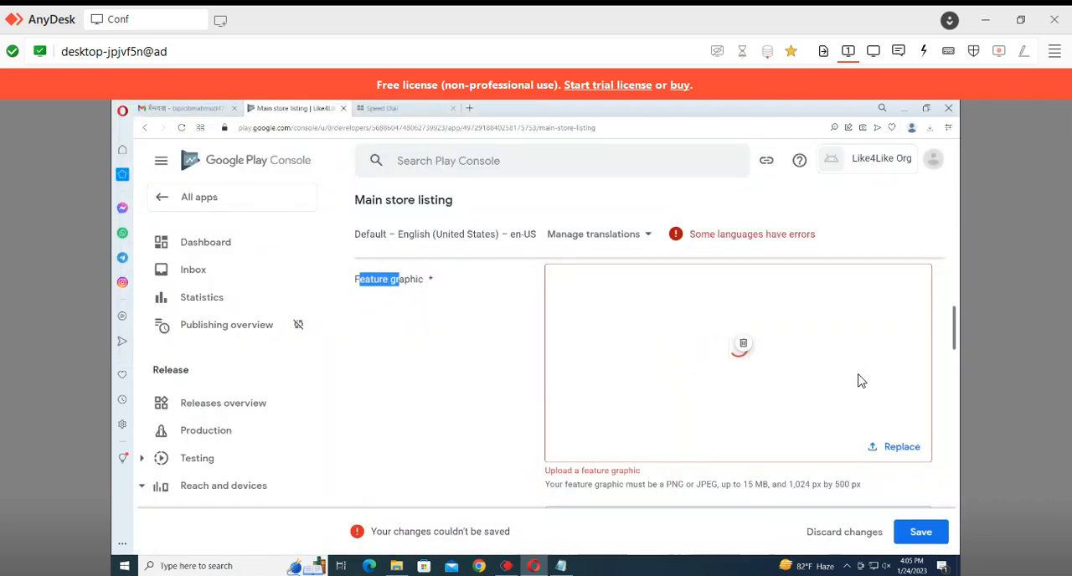
scroll(861, 381, "down", 2)
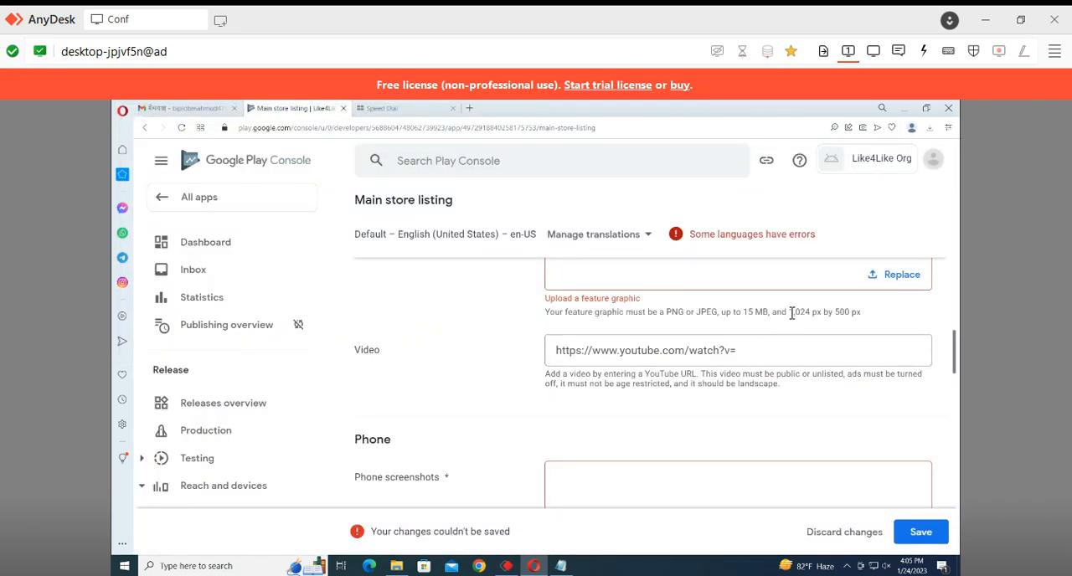
left_click_drag(790, 313, 848, 313)
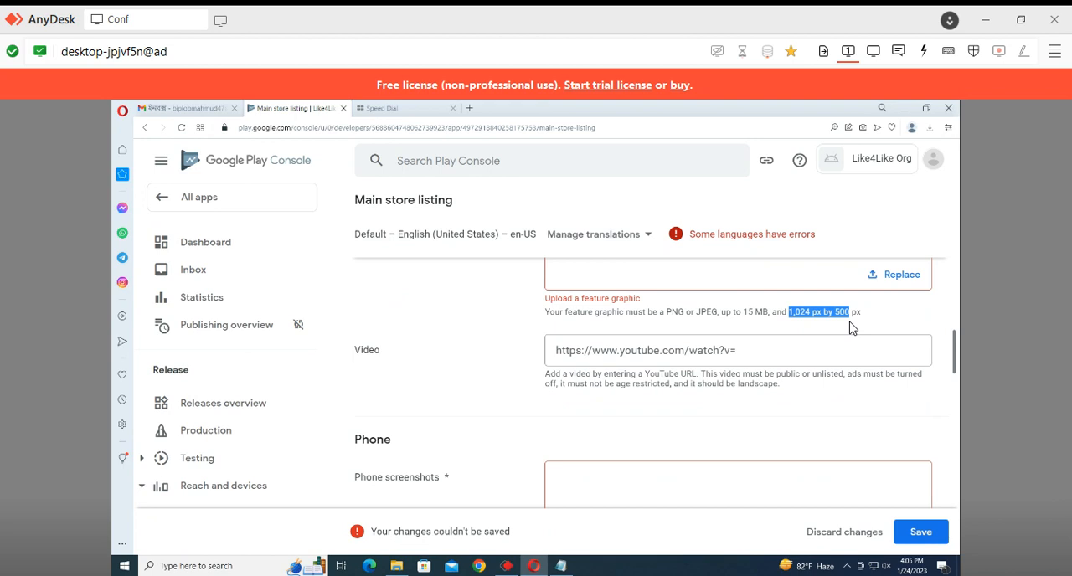
left_click(429, 343)
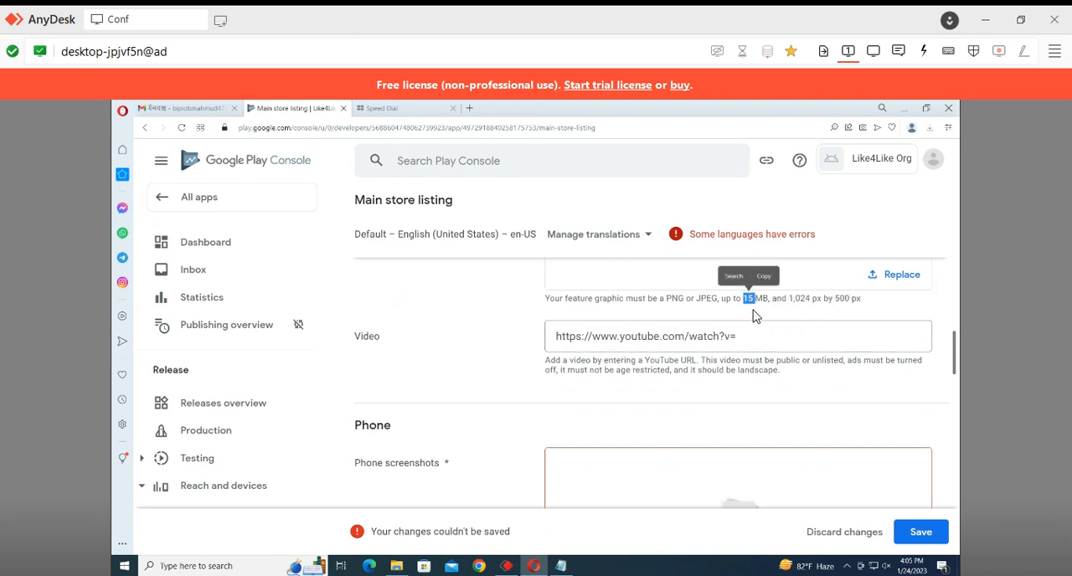
left_click(753, 301)
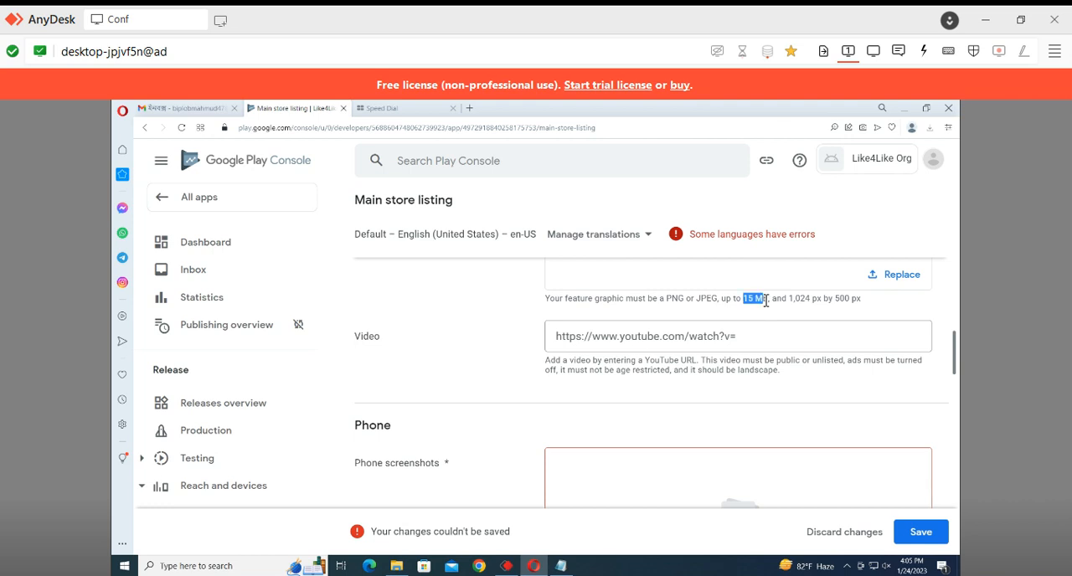
Upload the three 2023-01-24 screenshots from the Like4Like org folder as phone screenshots
scroll(638, 448, "down", 2)
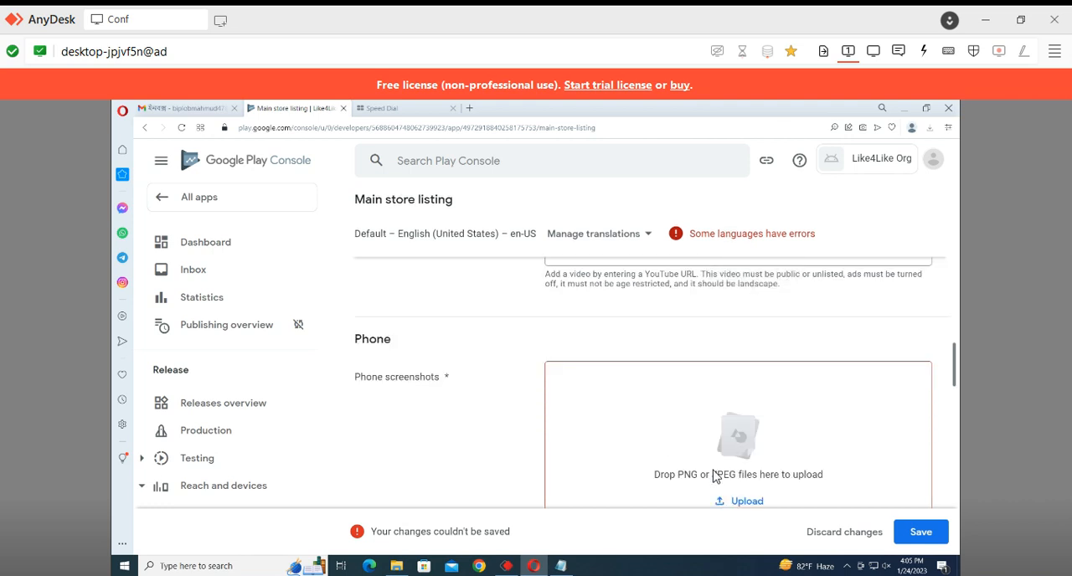
left_click(740, 501)
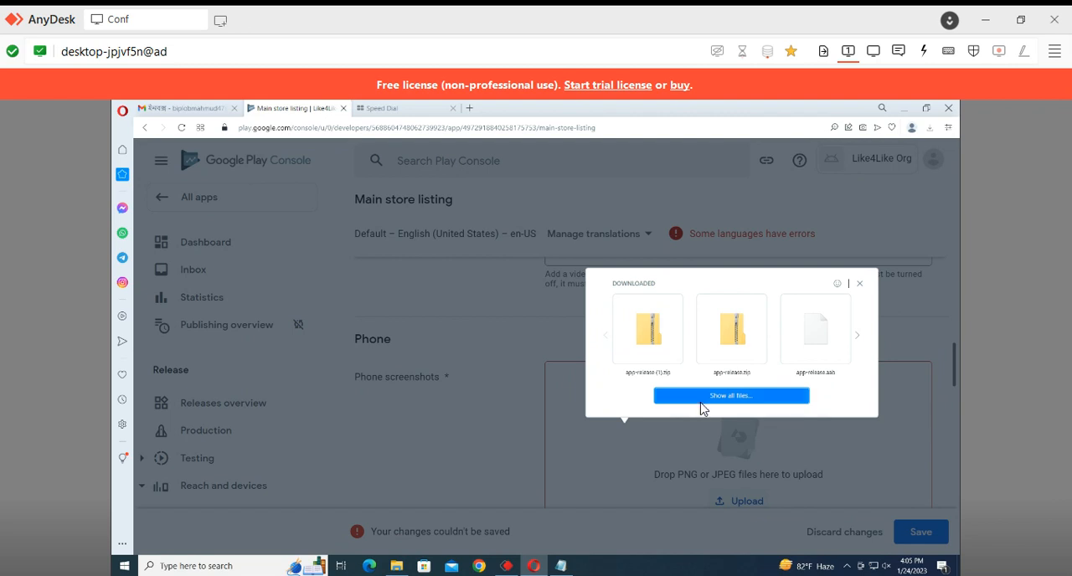
left_click(700, 398)
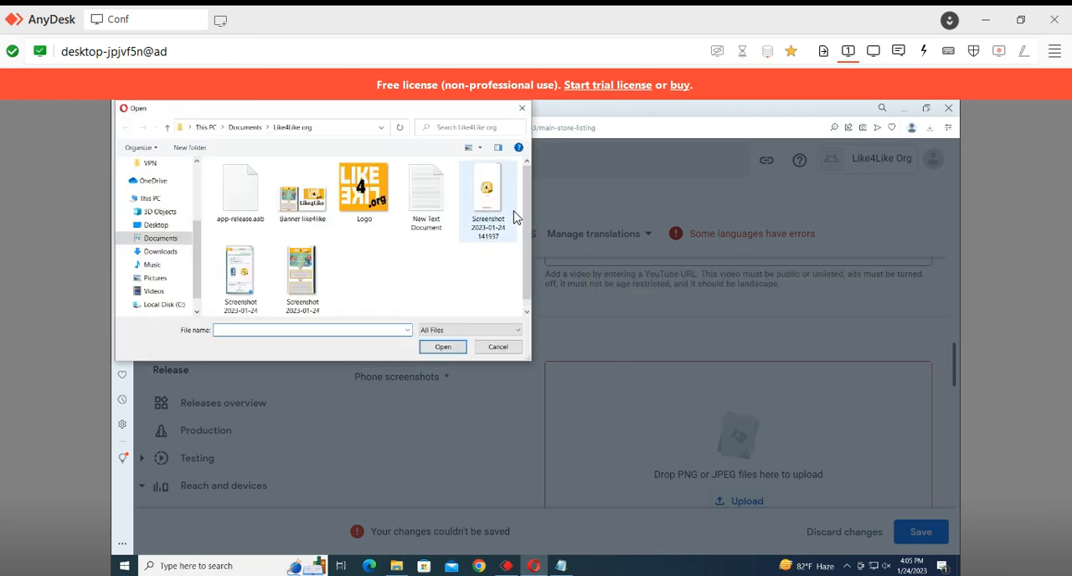
left_click(514, 217)
left_click_drag(368, 252, 315, 321)
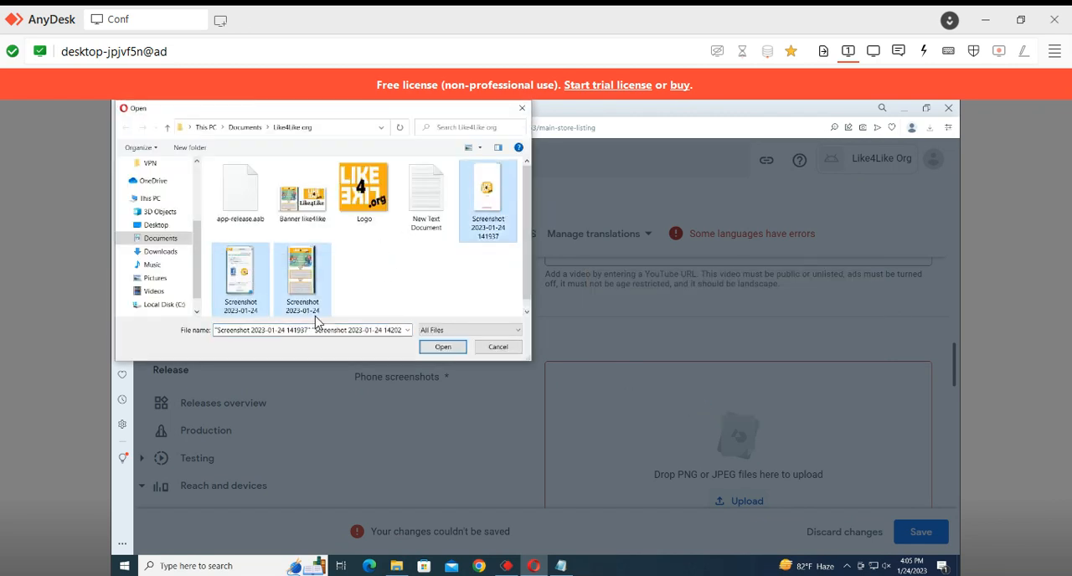
left_click(441, 346)
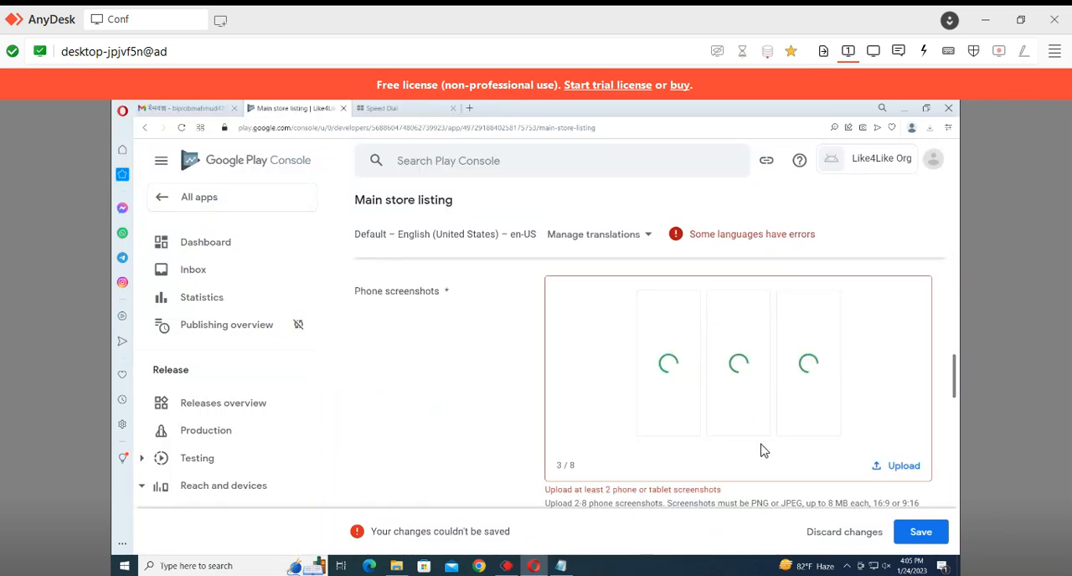
scroll(766, 452, "down", 2)
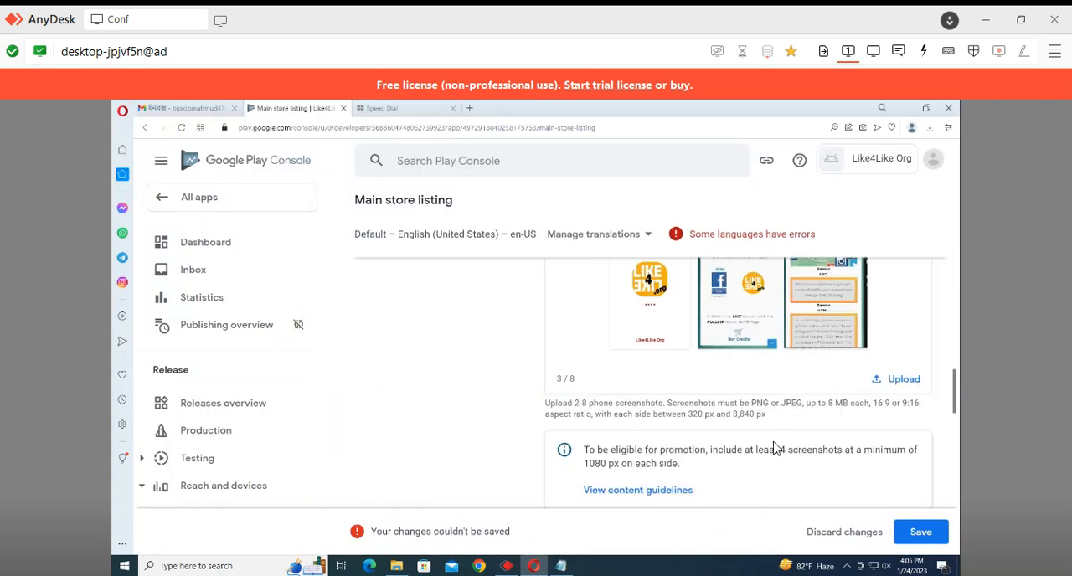
Reorder the phone screenshots: Social Media Exchange page first, Facebook Likes page second, Like4Like Org logo screen last
scroll(696, 352, "up", 1)
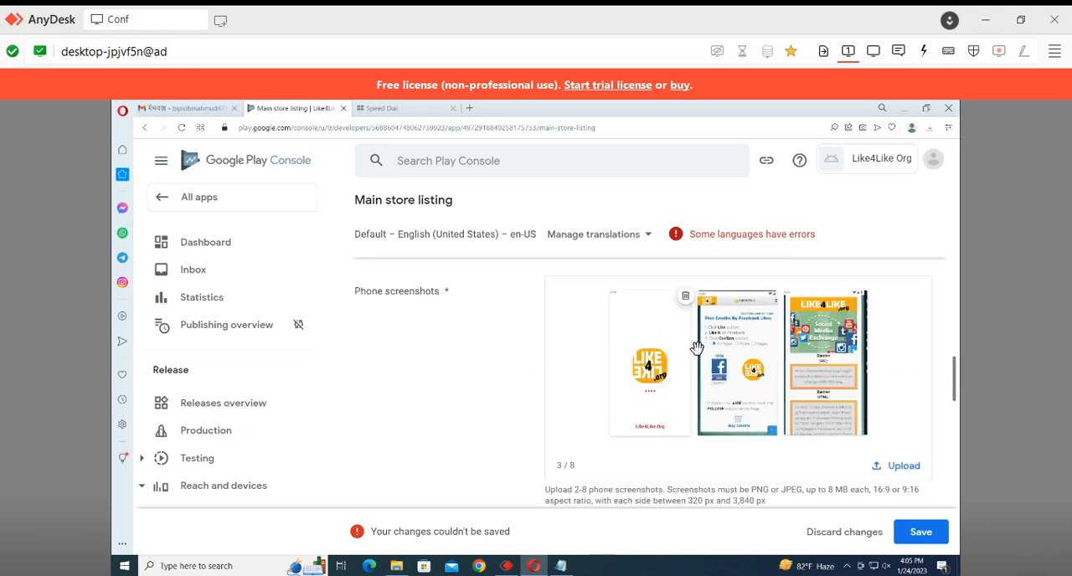
left_click_drag(819, 347, 663, 382)
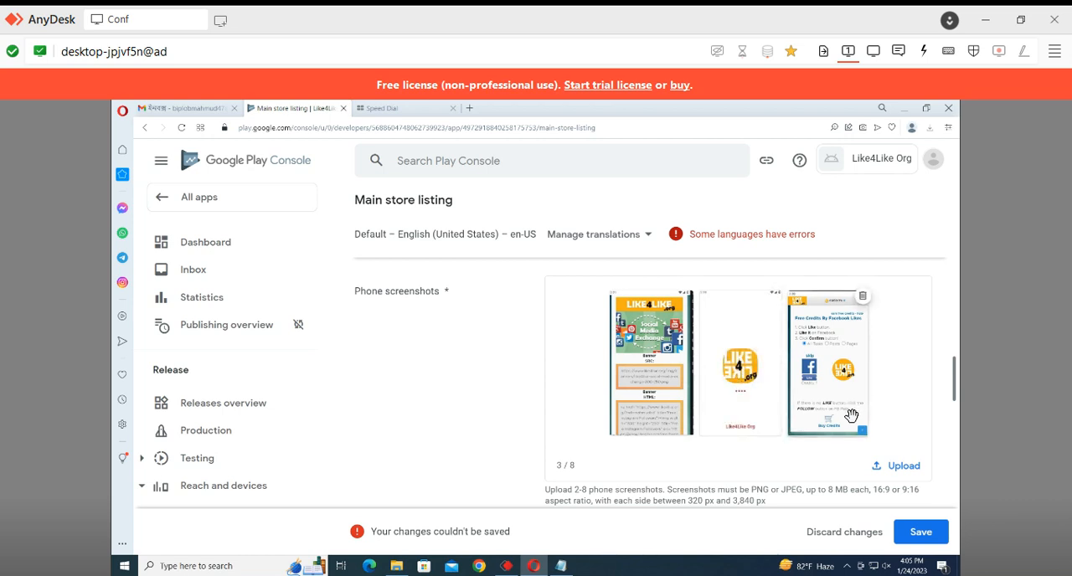
left_click_drag(851, 415, 798, 357)
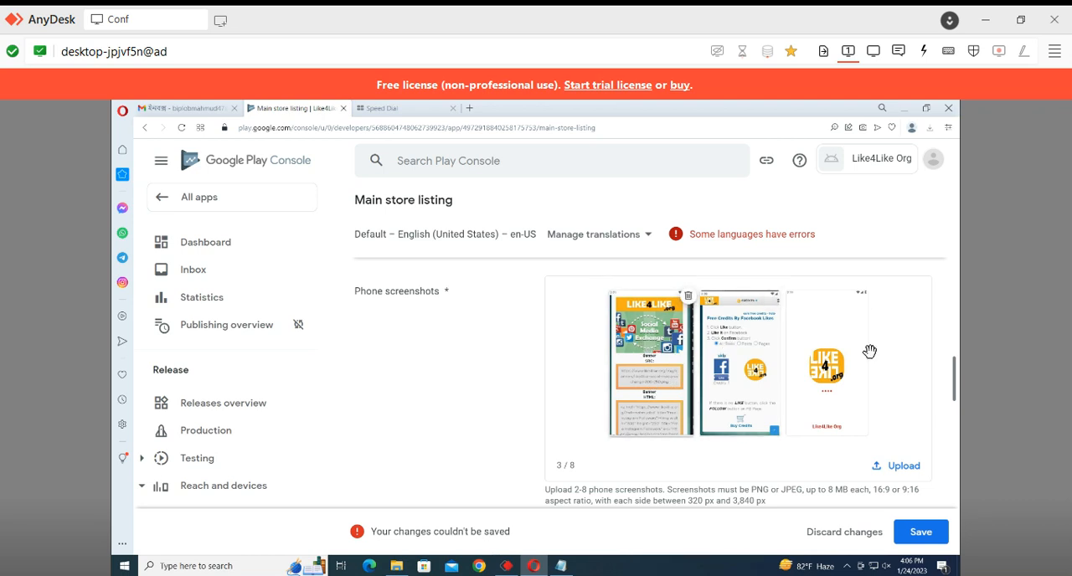
Save the main store listing without tablet or Chromebook screenshots and look back over the screenshot sections
scroll(869, 351, "down", 5)
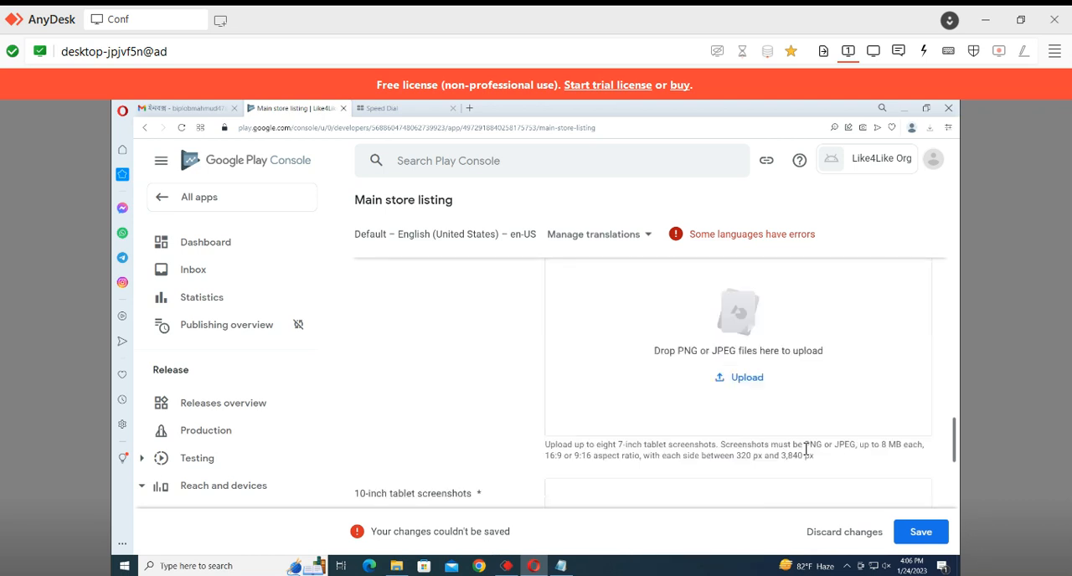
scroll(805, 450, "down", 5)
left_click(921, 532)
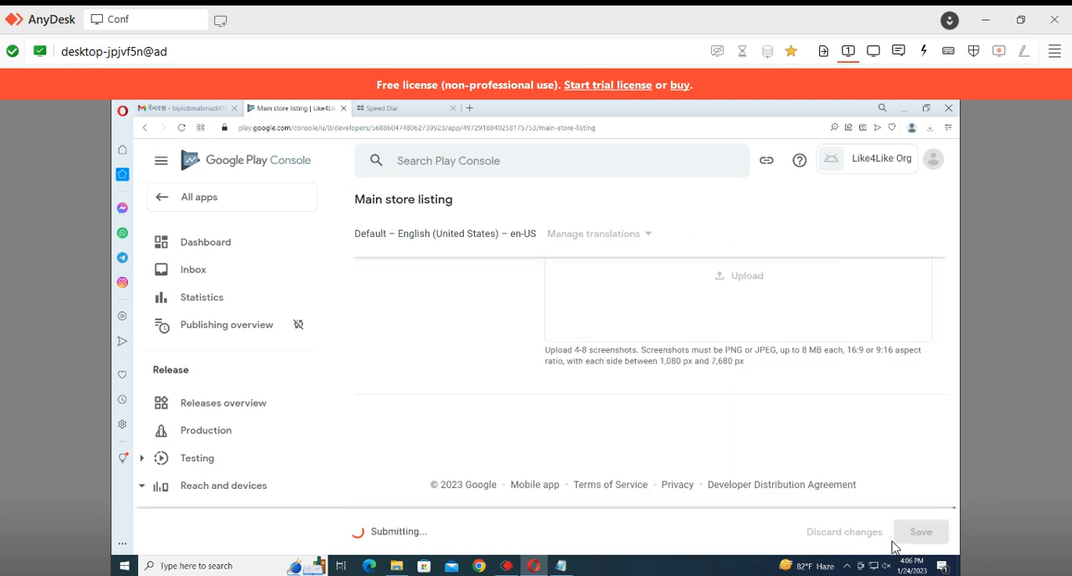
scroll(662, 377, "up", 5)
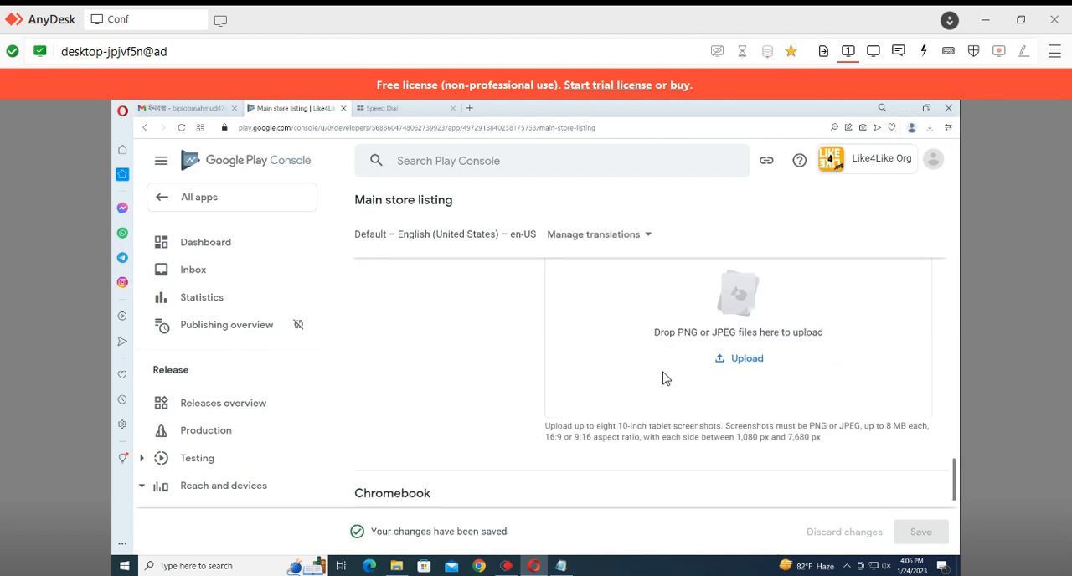
scroll(595, 399, "up", 5)
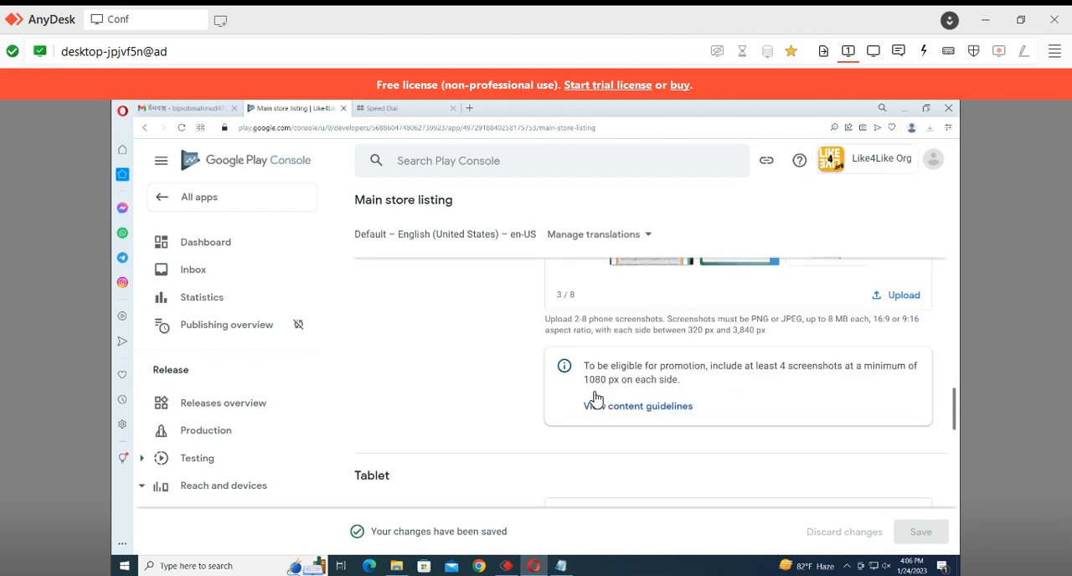
scroll(590, 402, "down", 4)
Add all listed countries and regions, including Rest of World, to the Production track and confirm
left_click(253, 441)
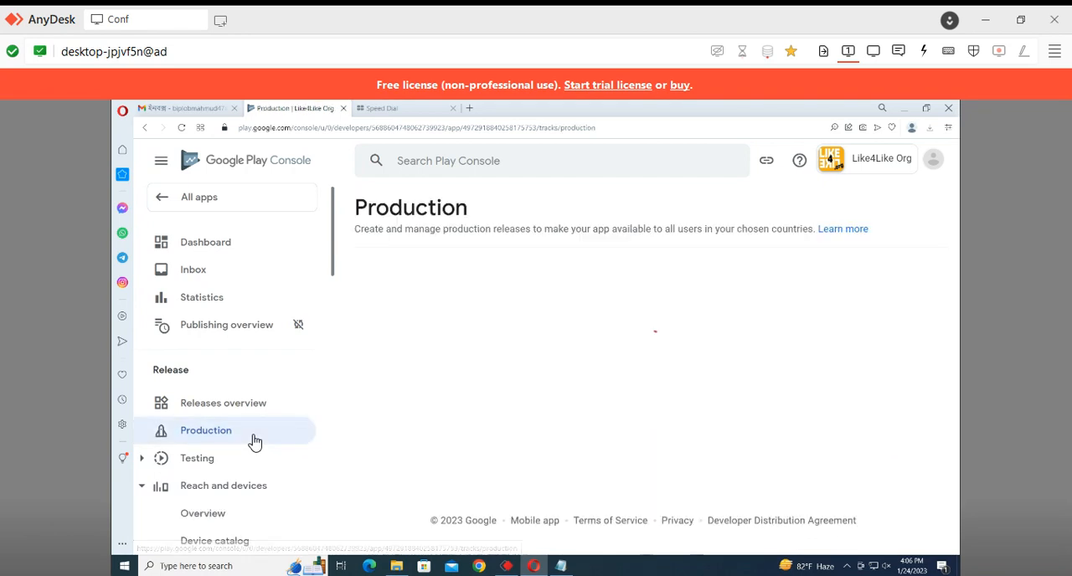
left_click(622, 345)
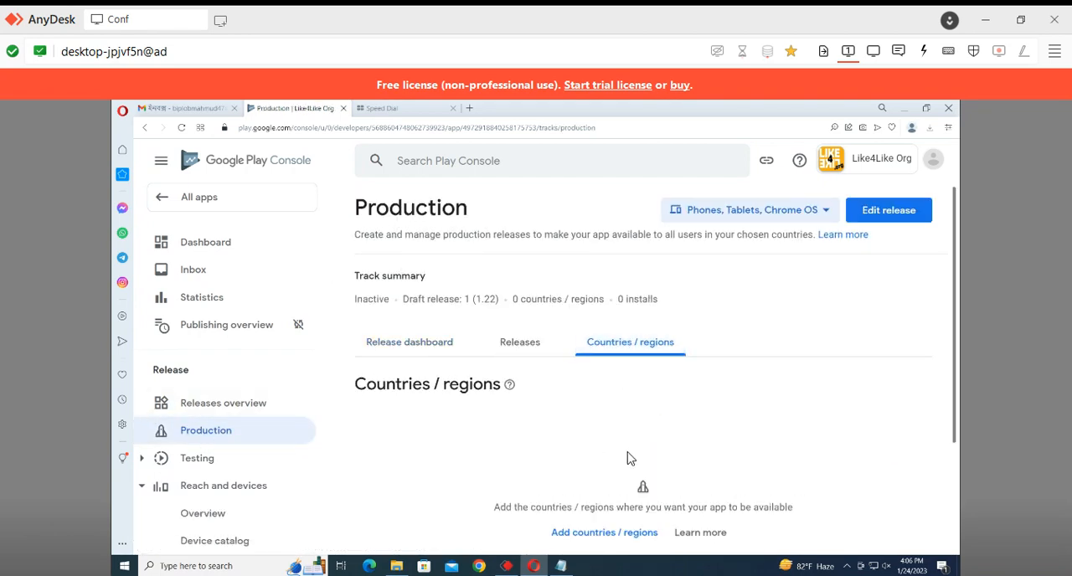
left_click(601, 533)
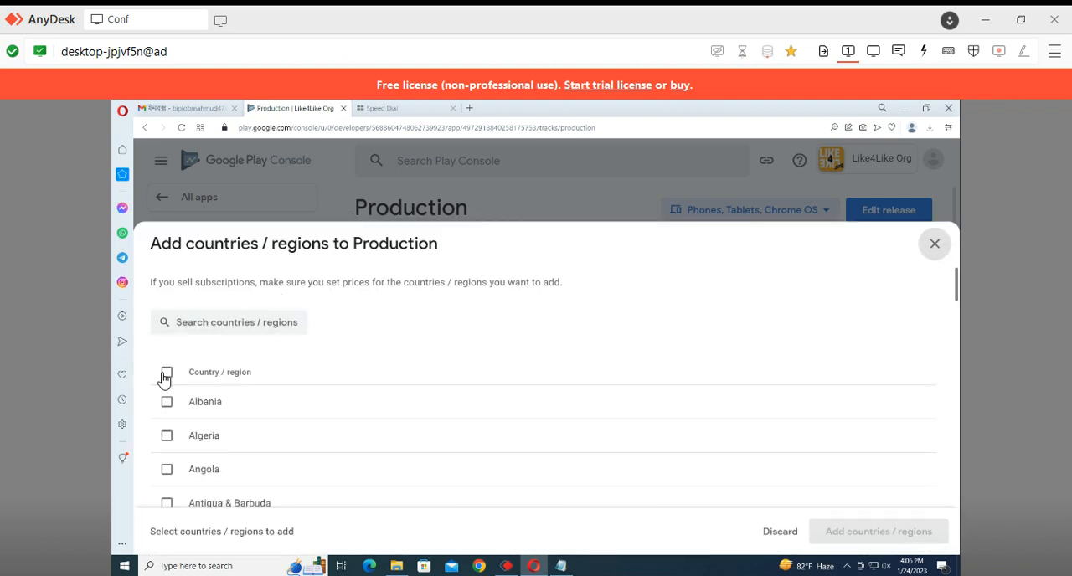
left_click(167, 373)
scroll(837, 452, "down", 5)
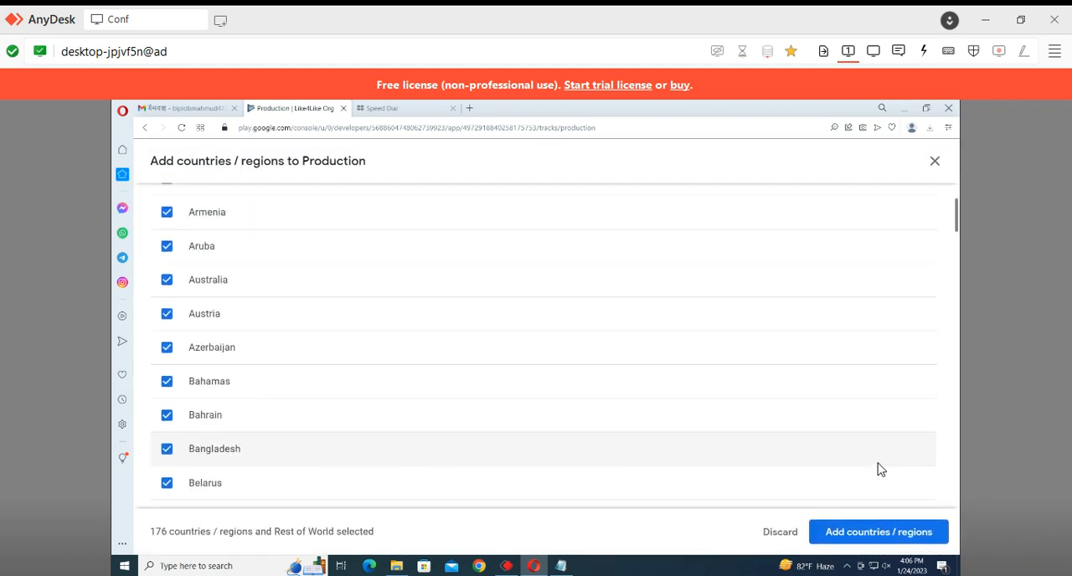
left_click(866, 532)
left_click(655, 381)
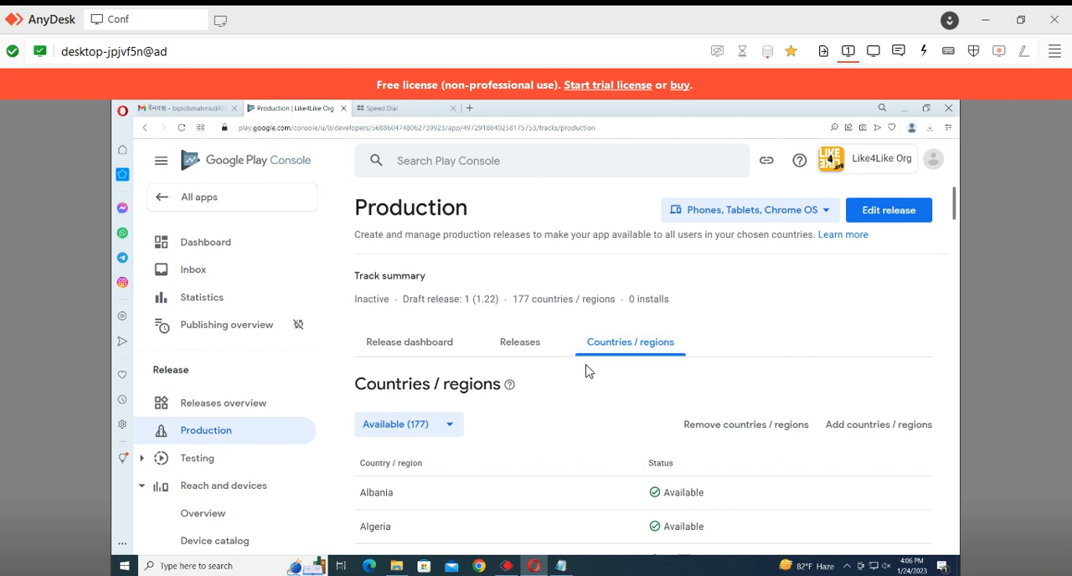
Check the Production track's country list, then open its draft release and review the app bundle, release name and release notes sections
scroll(584, 402, "down", 6)
scroll(575, 427, "down", 5)
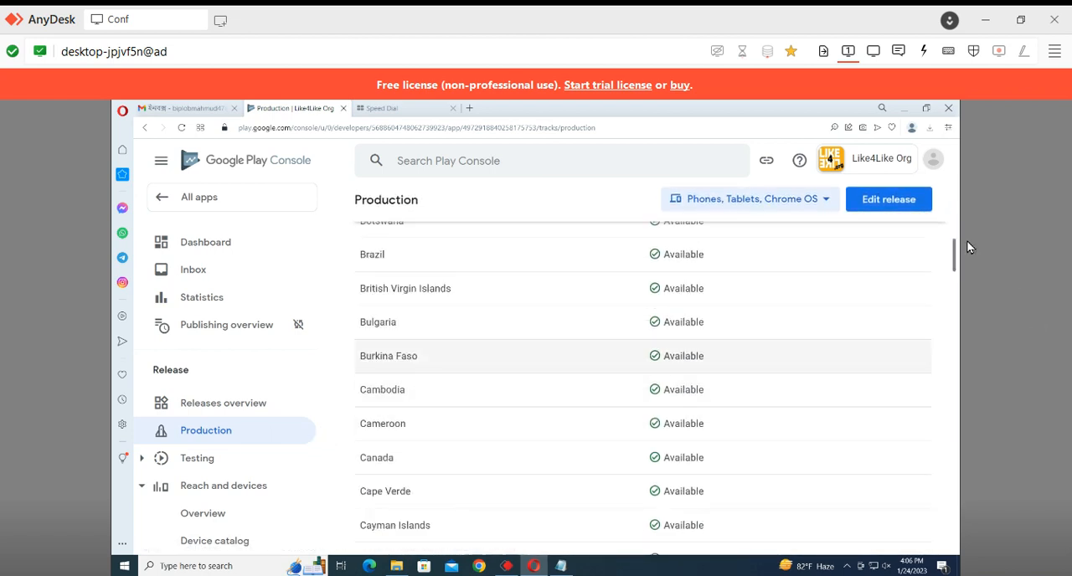
left_click(857, 209)
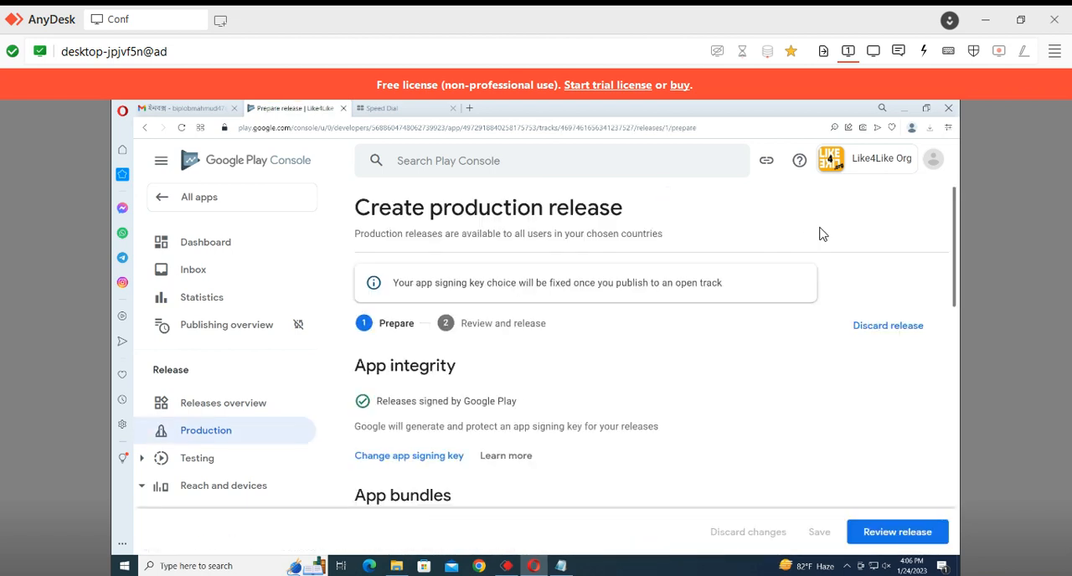
scroll(574, 318, "down", 5)
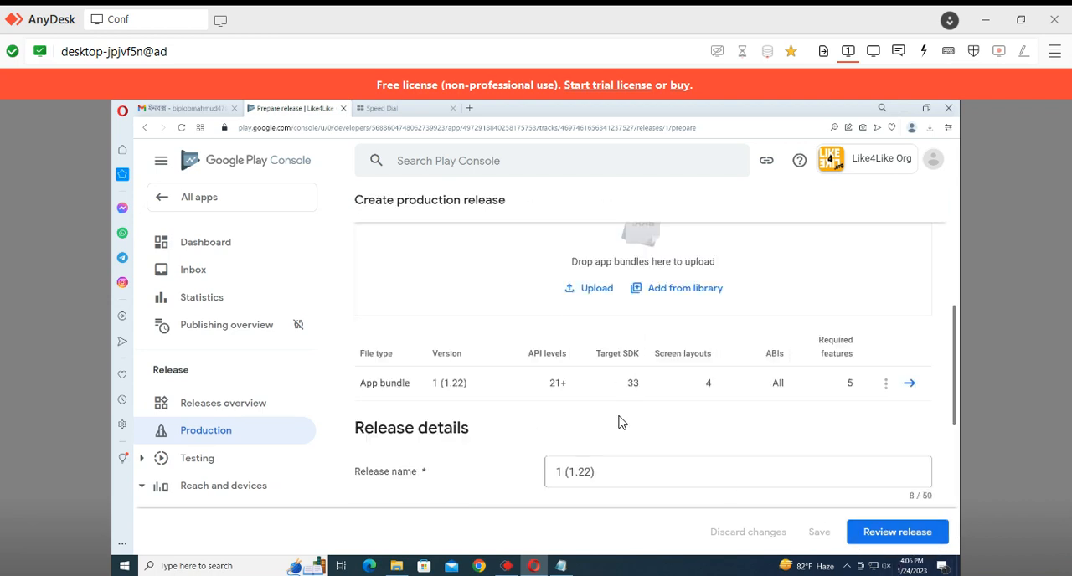
scroll(621, 420, "down", 5)
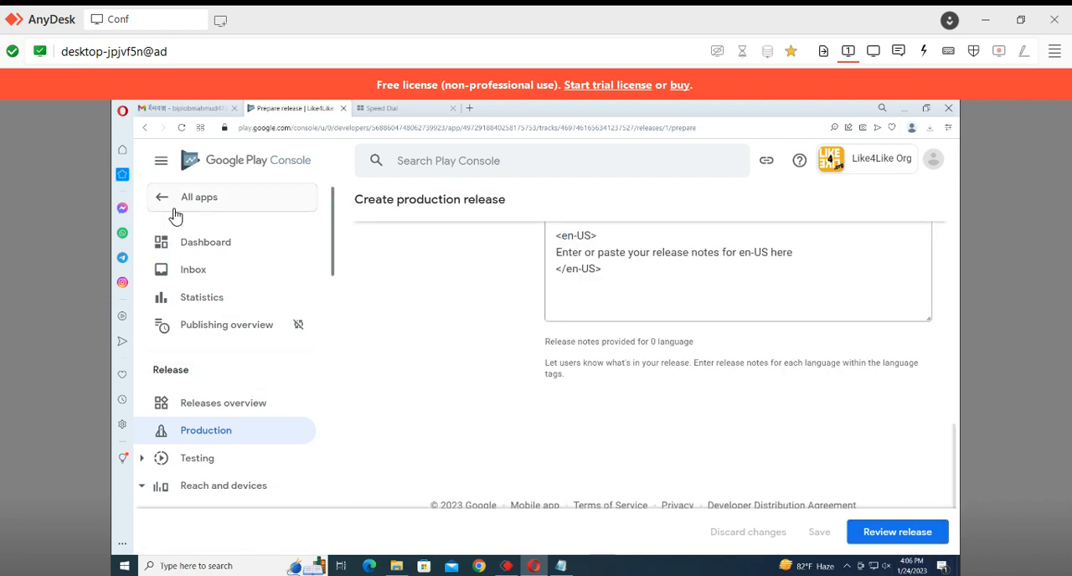
Return to the list of all apps, open Like4Like Org and examine the testing and release tasks on its dashboard
left_click(165, 203)
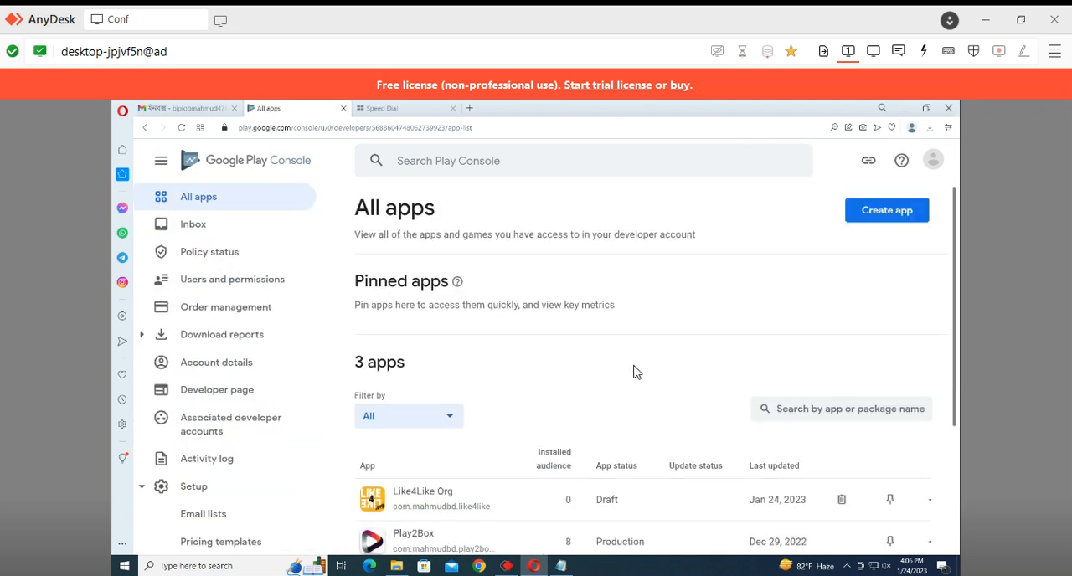
scroll(493, 466, "down", 2)
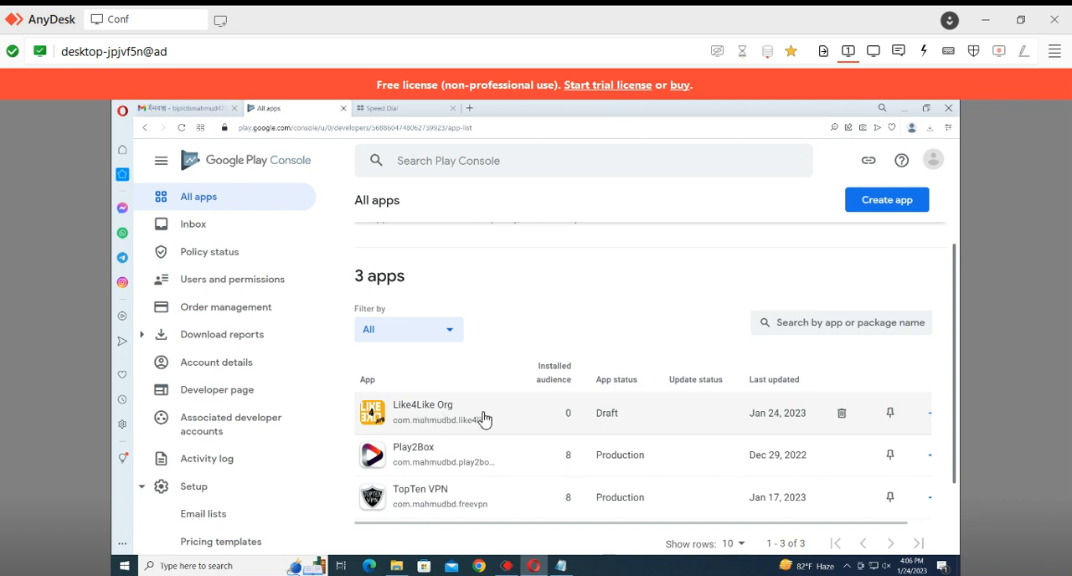
left_click(483, 419)
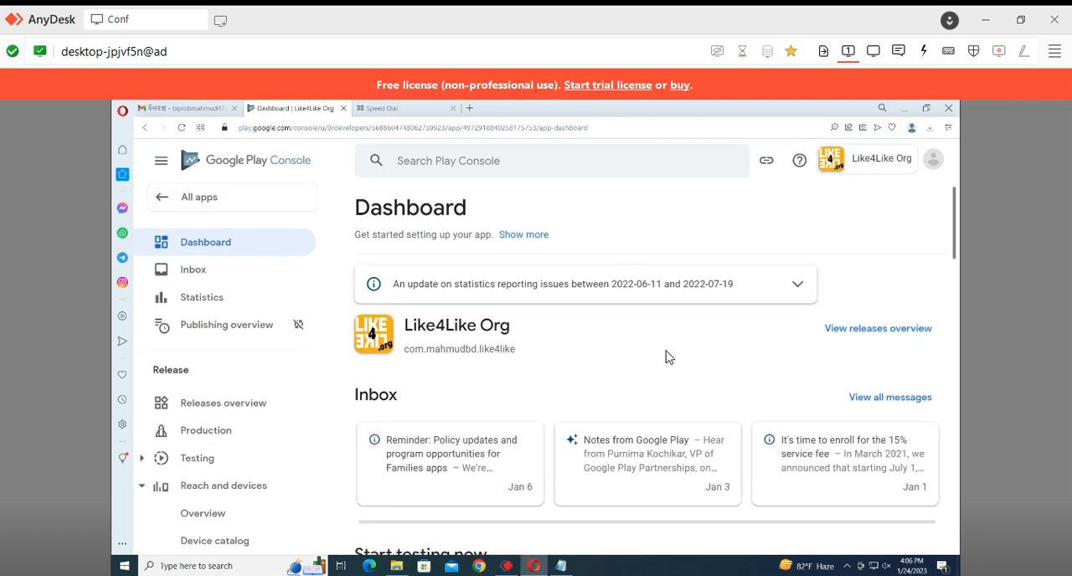
scroll(667, 358, "down", 3)
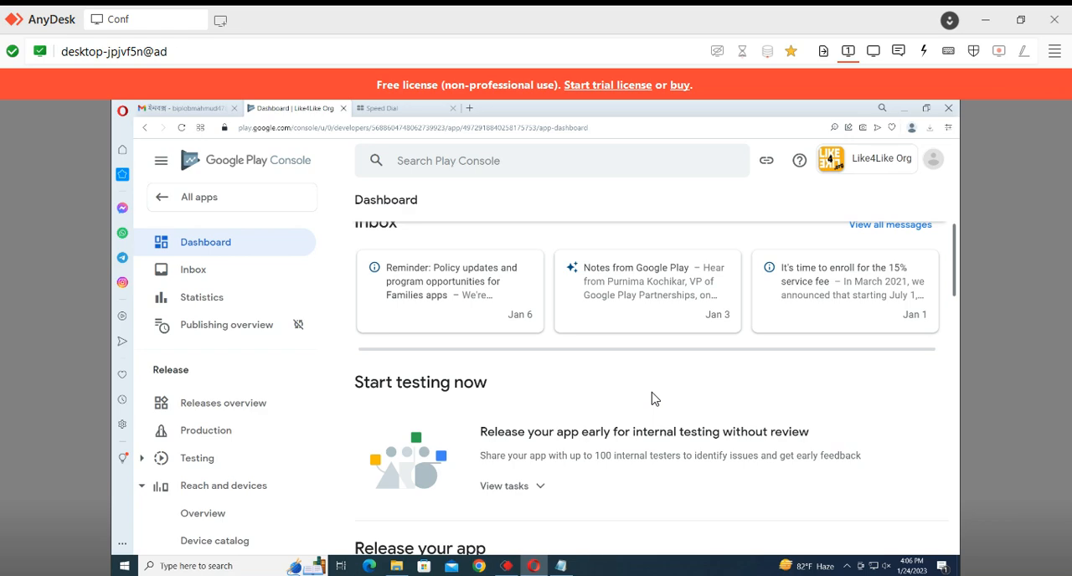
scroll(653, 398, "down", 7)
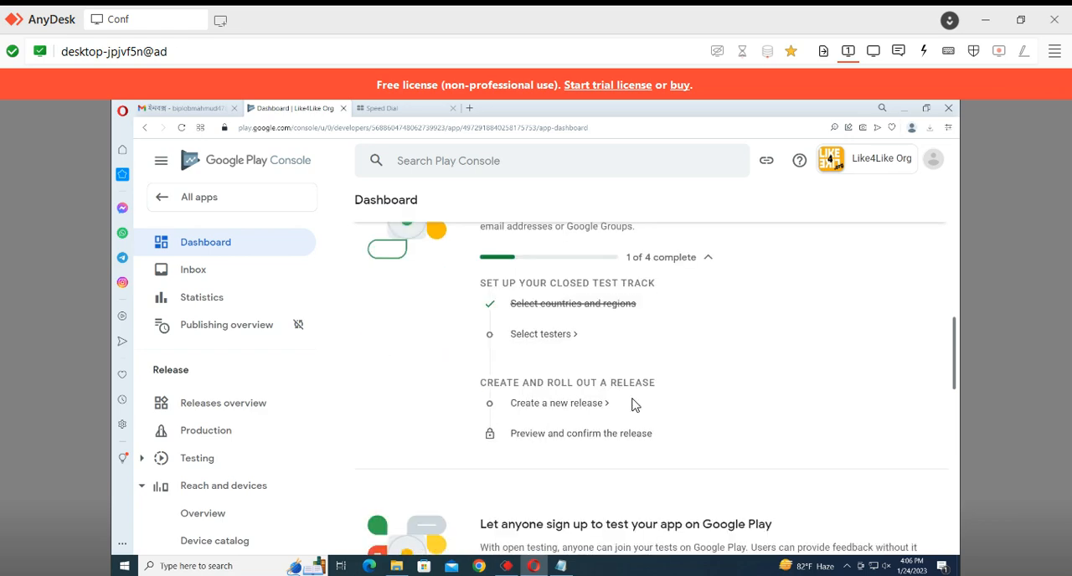
scroll(632, 405, "up", 2)
scroll(630, 408, "down", 5)
scroll(629, 411, "down", 2)
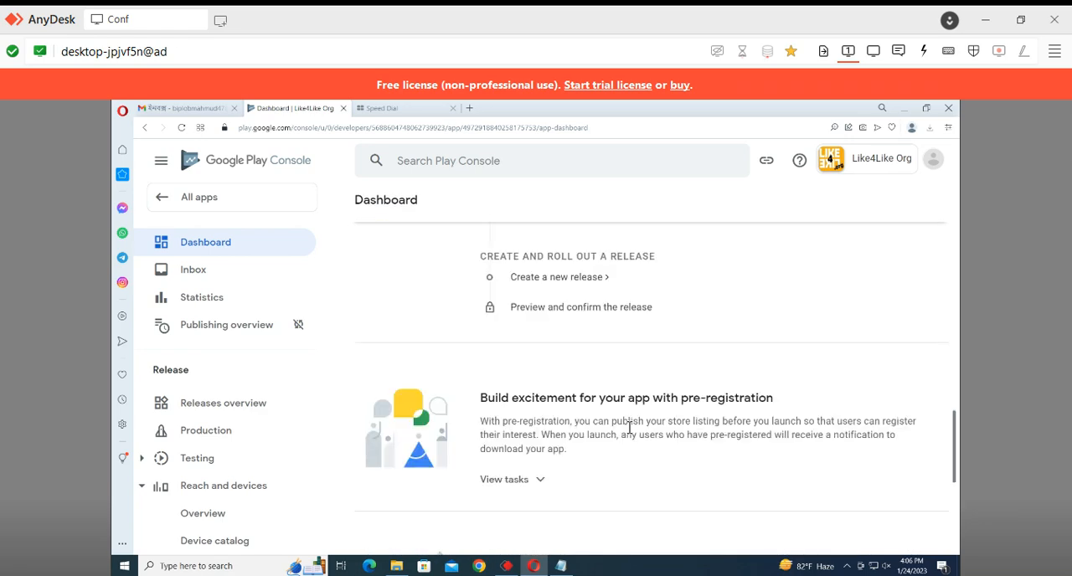
scroll(626, 434, "down", 4)
scroll(618, 444, "up", 10)
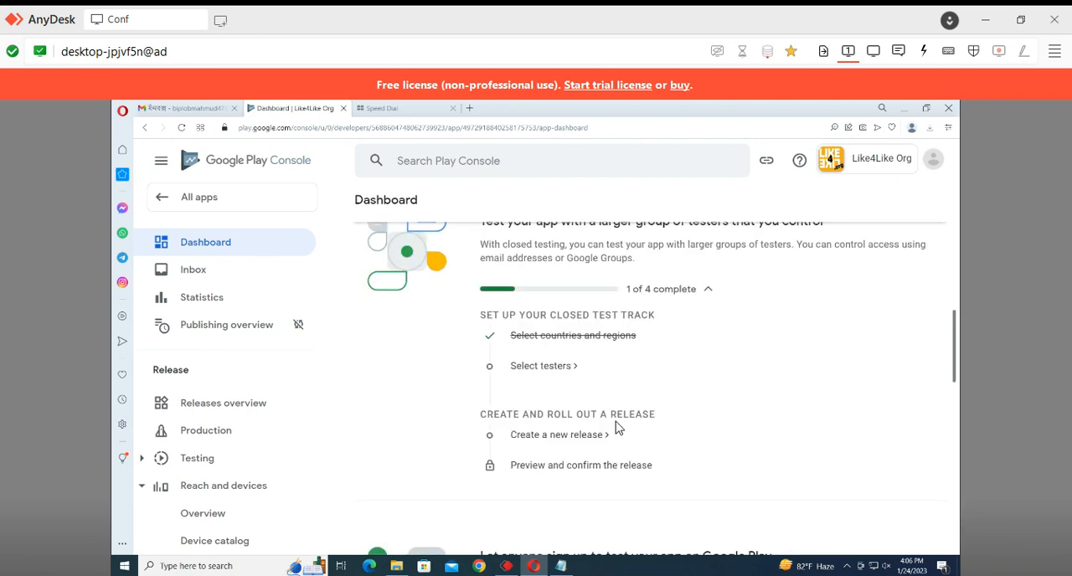
scroll(612, 433, "down", 3)
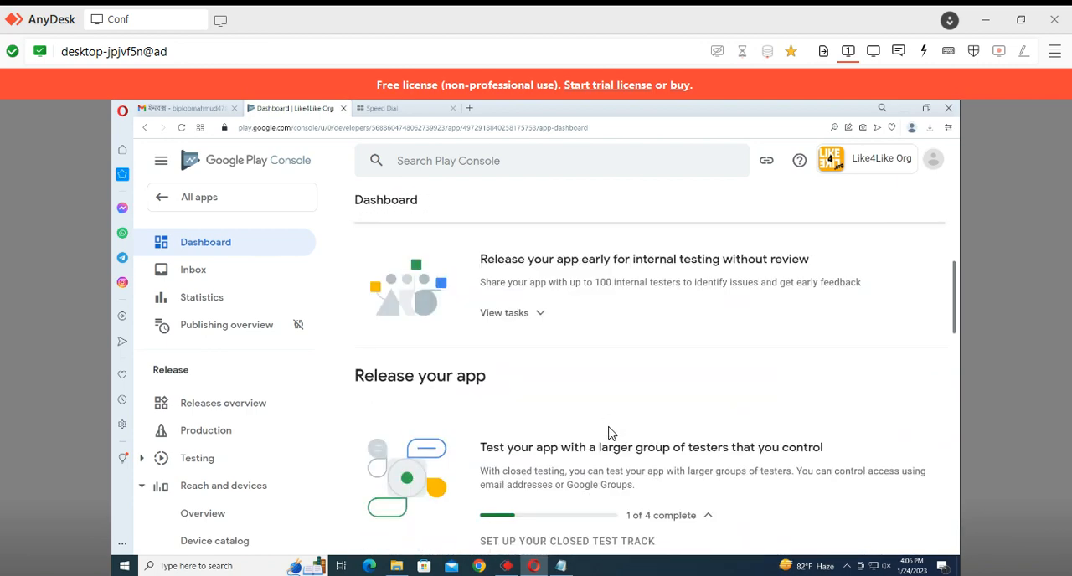
scroll(609, 431, "up", 5)
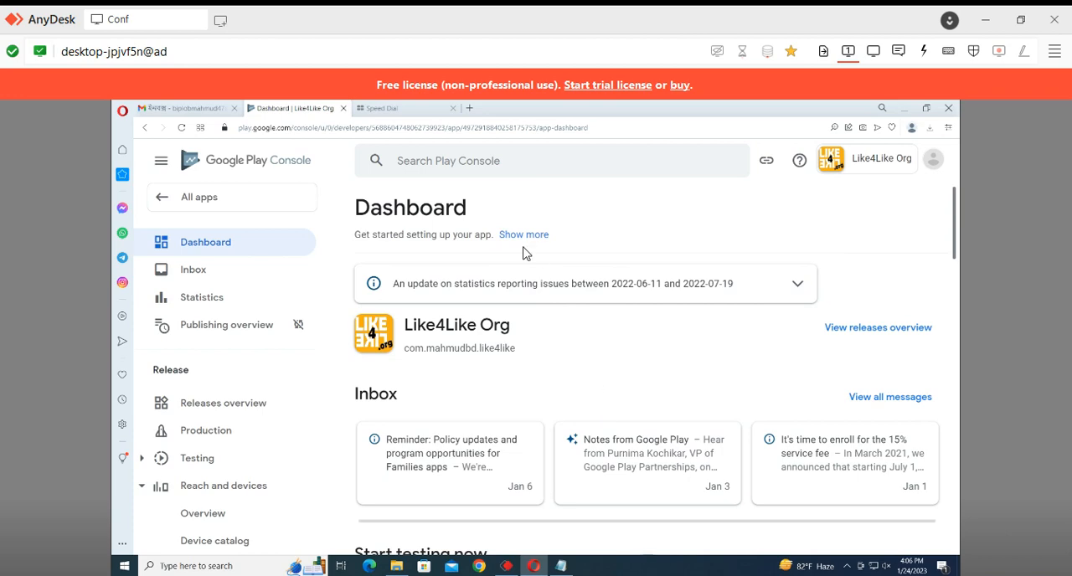
Expand the dashboard introduction, collapse the closed testing tasks and examine the remaining steps for creating and publishing a release
left_click(514, 239)
scroll(404, 335, "down", 5)
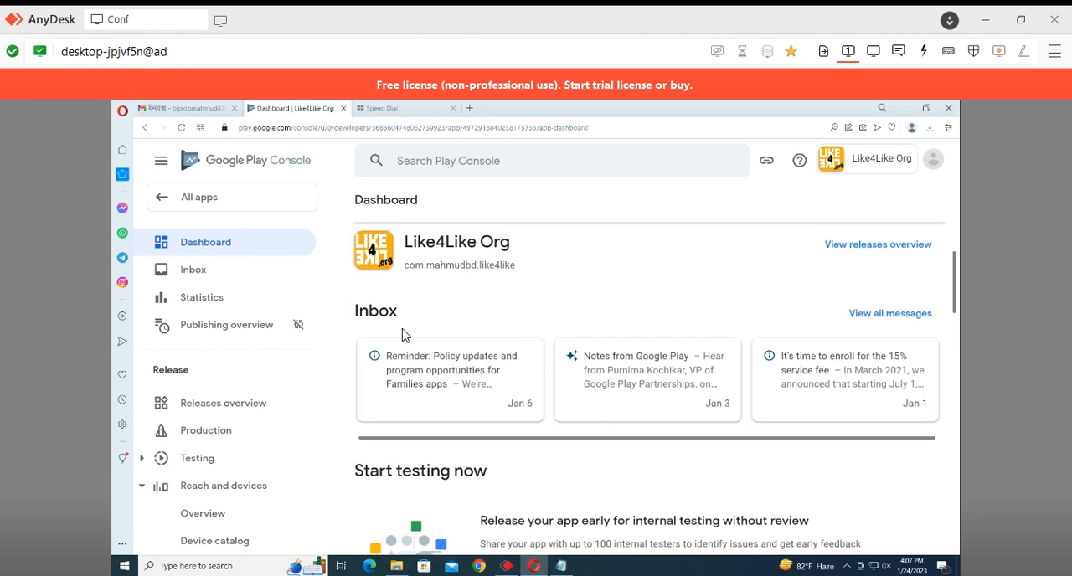
scroll(402, 335, "down", 4)
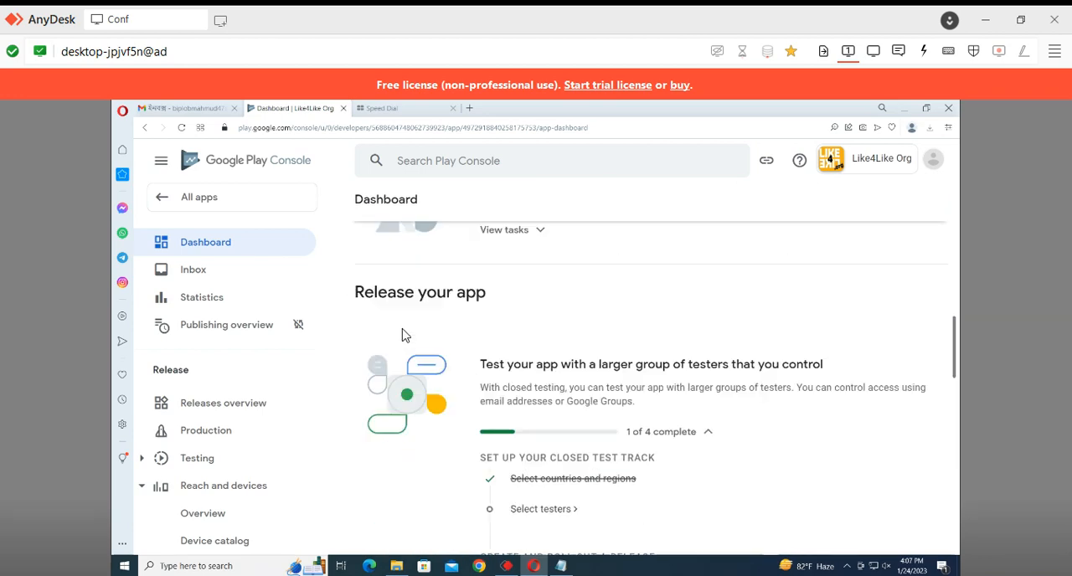
scroll(402, 335, "down", 1)
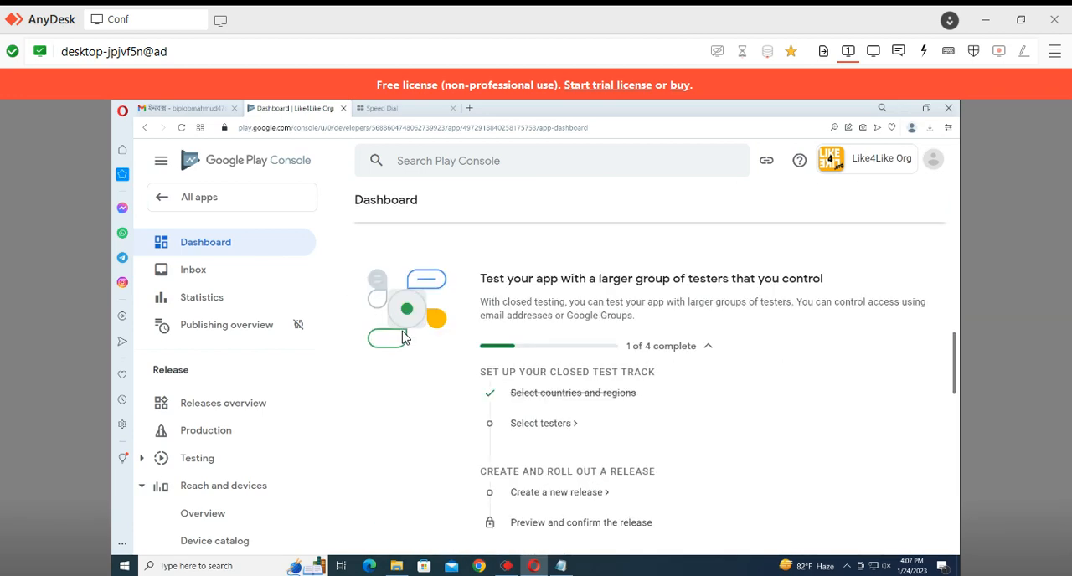
left_click(702, 346)
left_click(701, 347)
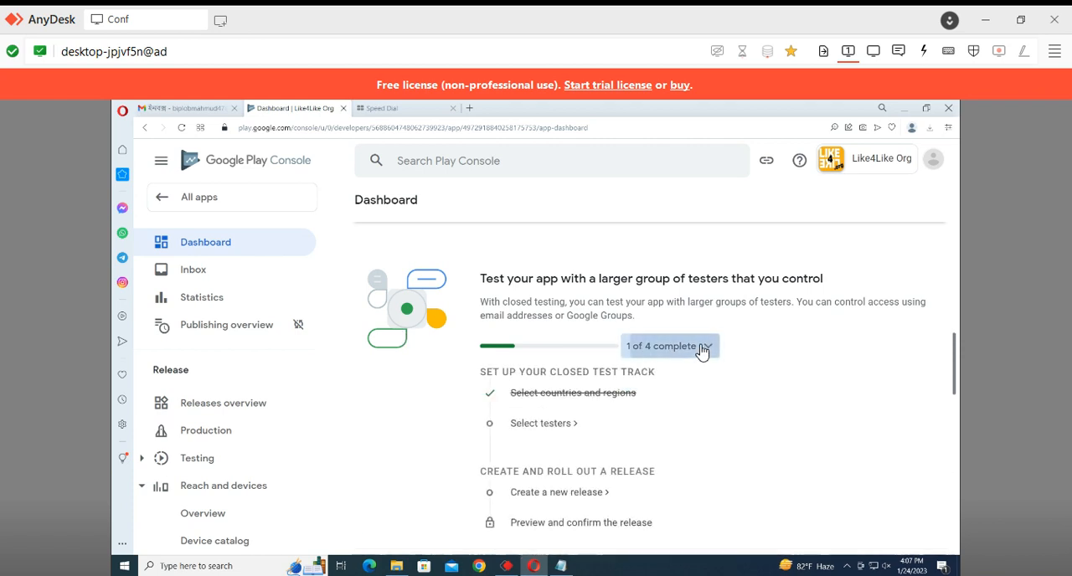
left_click(702, 346)
scroll(702, 346, "down", 1)
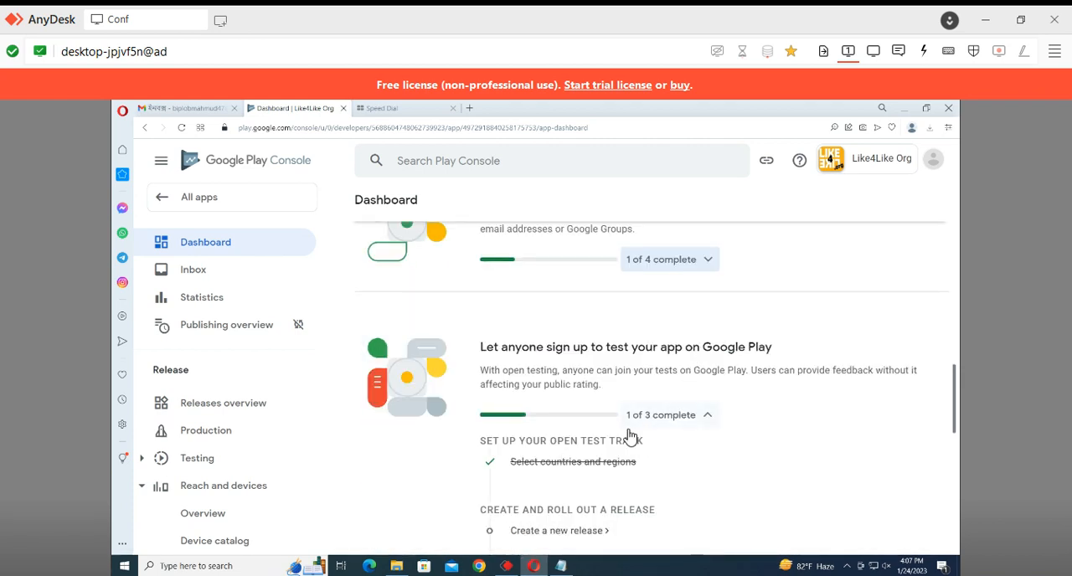
scroll(630, 435, "down", 3)
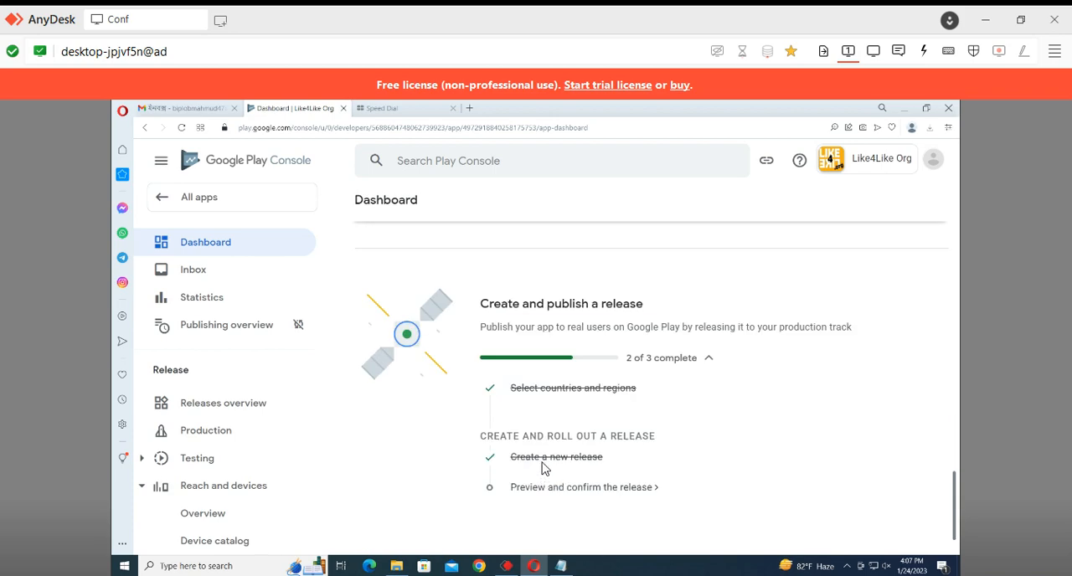
scroll(572, 369, "down", 1)
scroll(568, 370, "up", 15)
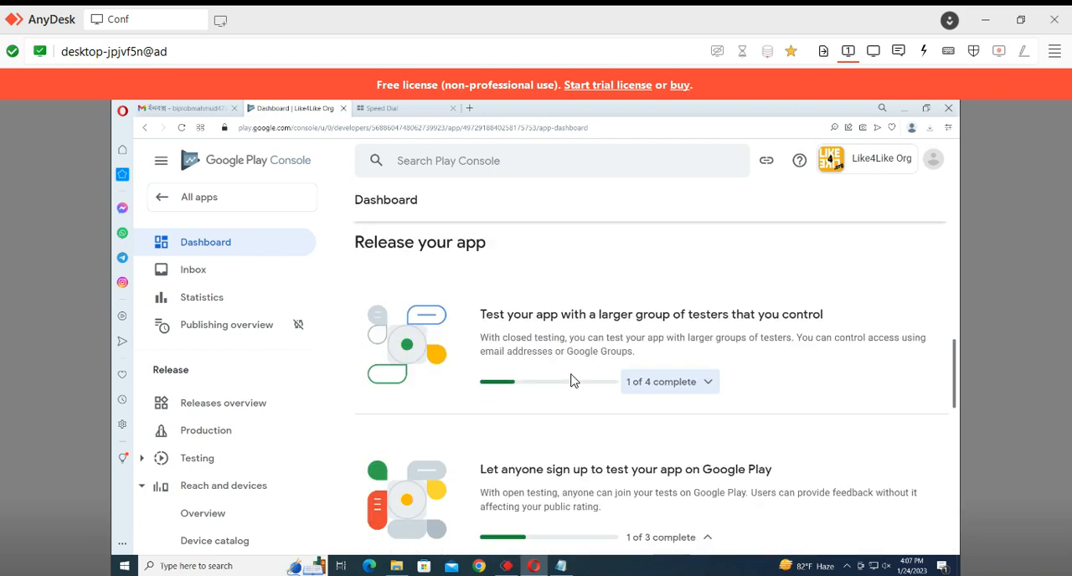
scroll(573, 372, "down", 2)
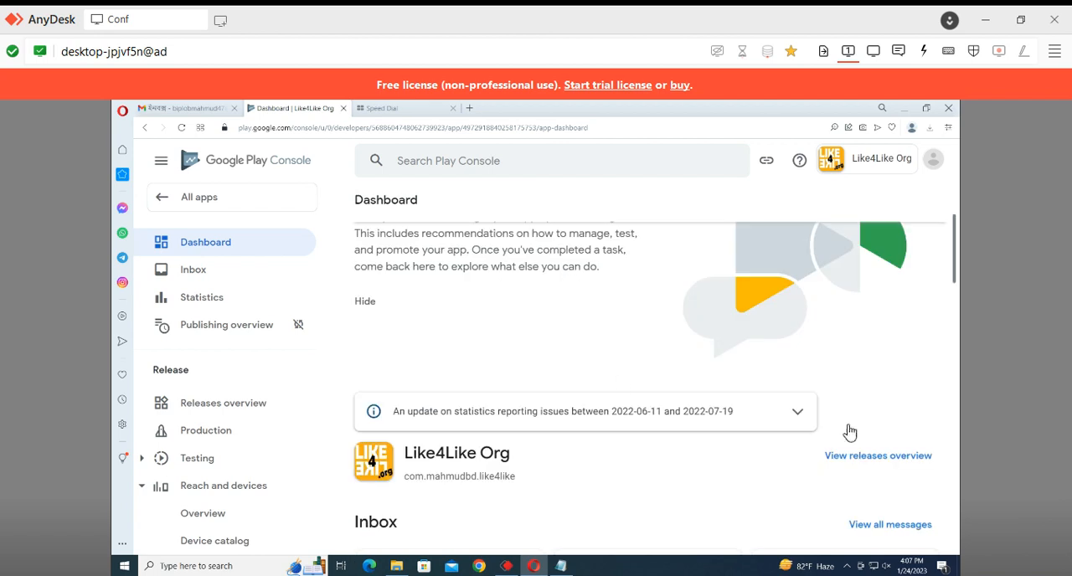
Open the releases overview and check the summary of all tracks and the latest releases
left_click(866, 467)
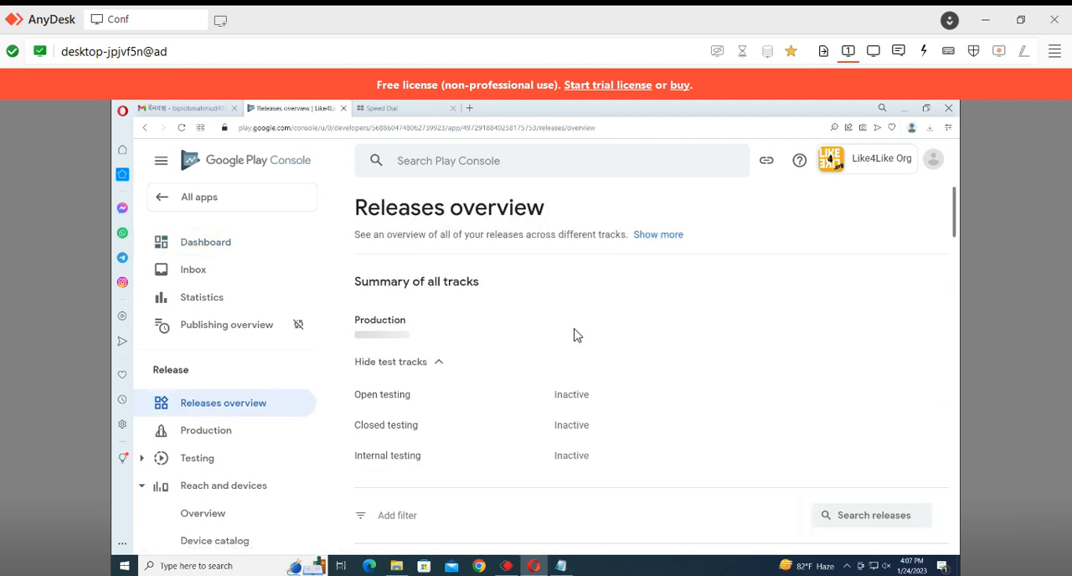
scroll(400, 324, "down", 3)
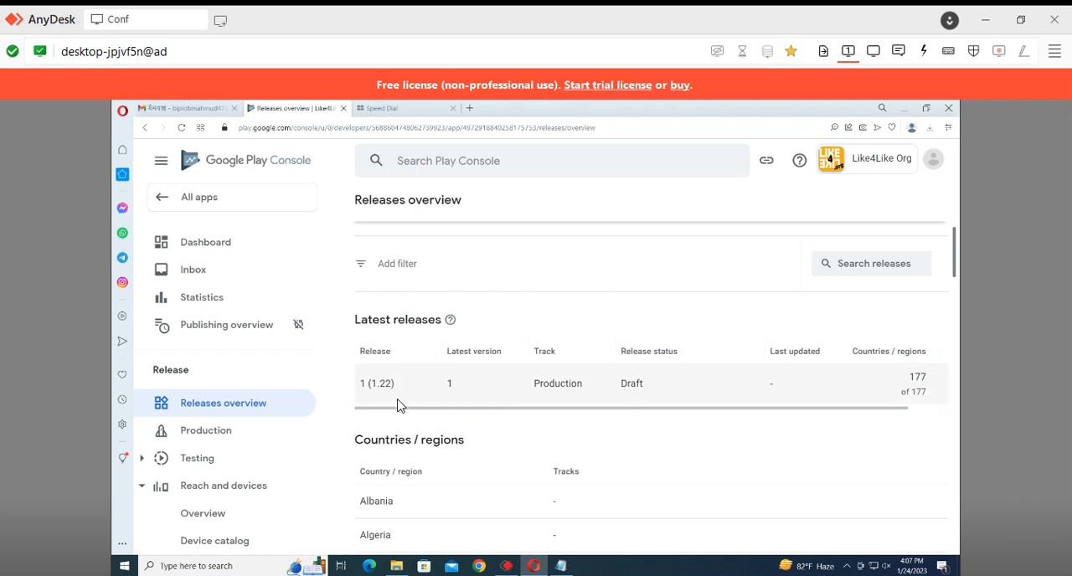
scroll(620, 416, "up", 2)
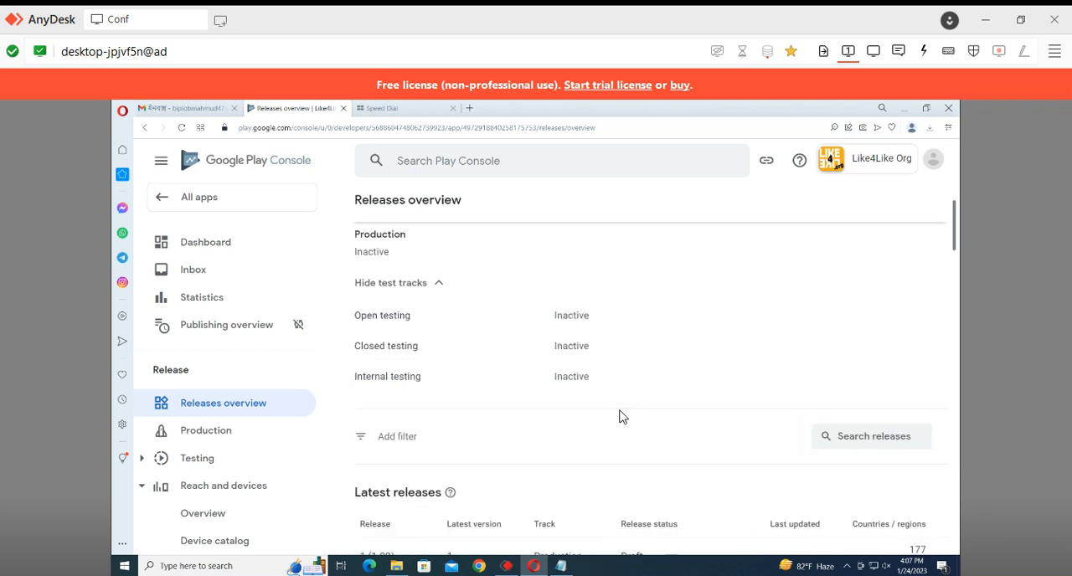
scroll(428, 306, "up", 2)
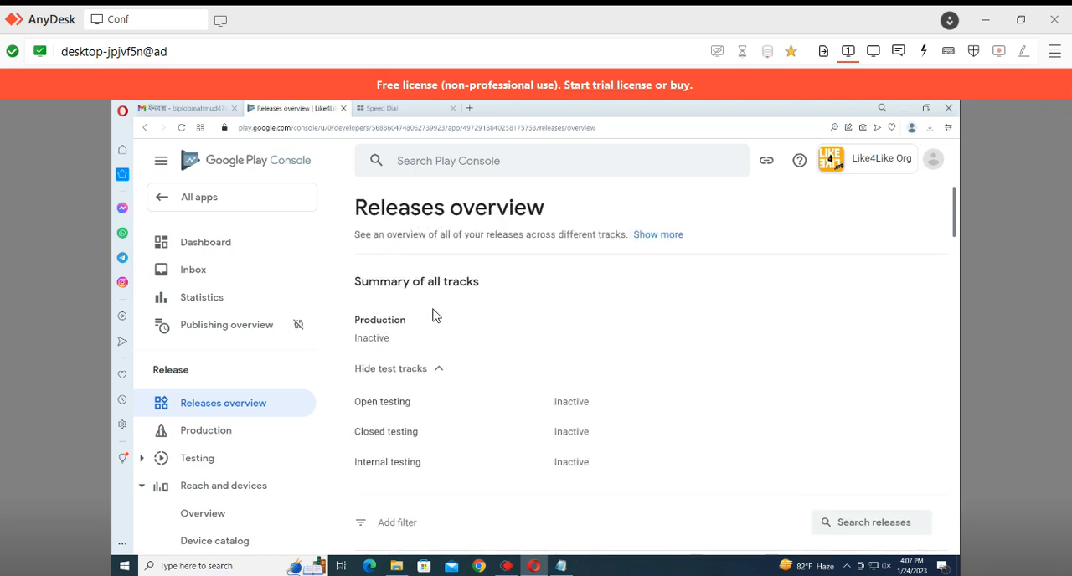
Page through the countries and regions table in the releases overview up to its last page
scroll(434, 327, "down", 5)
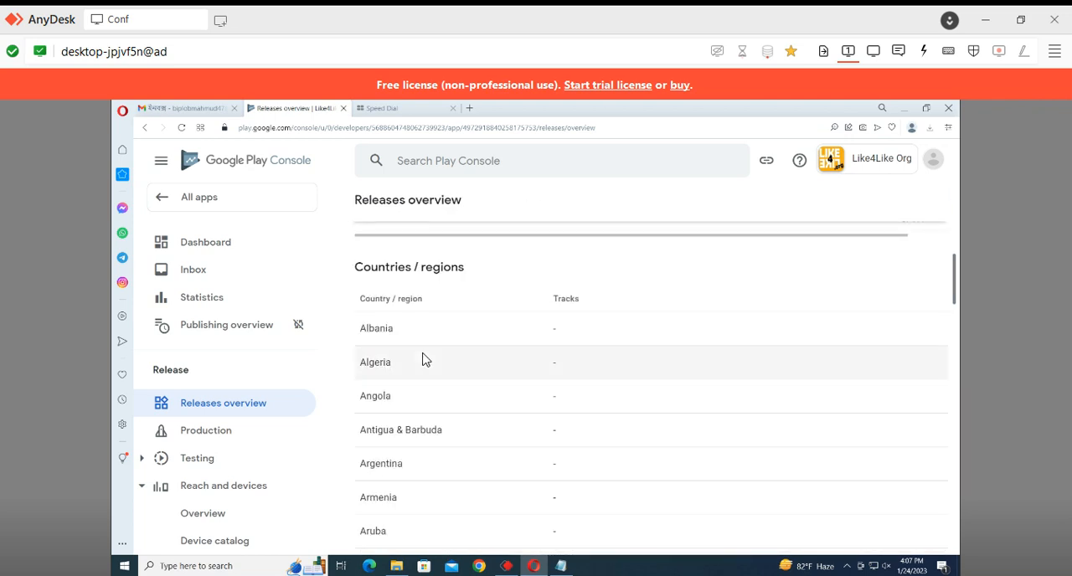
scroll(403, 272, "down", 15)
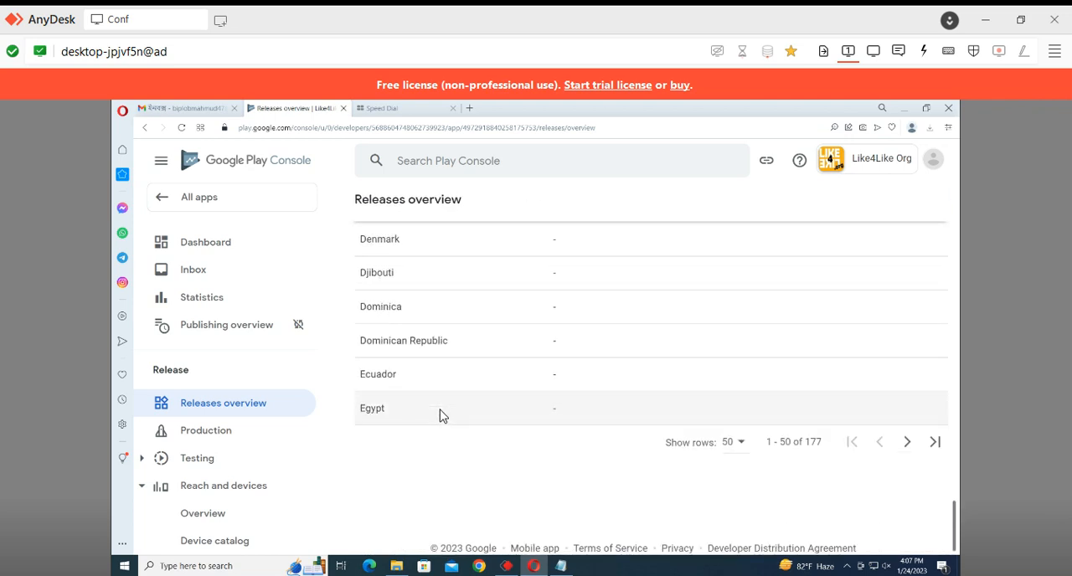
left_click(907, 442)
scroll(731, 381, "down", 1)
scroll(731, 381, "down", 3)
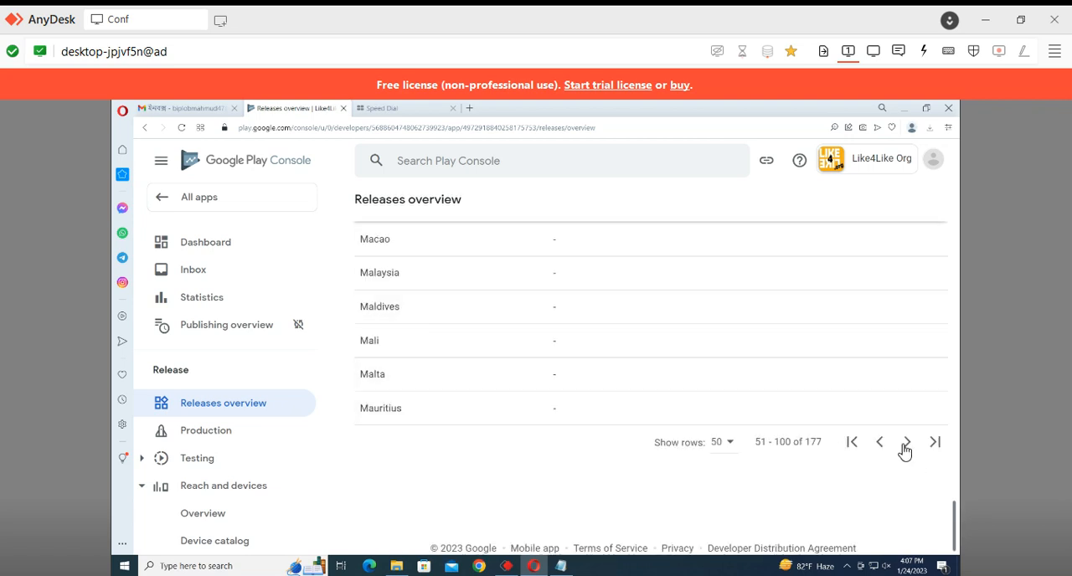
left_click(904, 451)
scroll(910, 483, "down", 3)
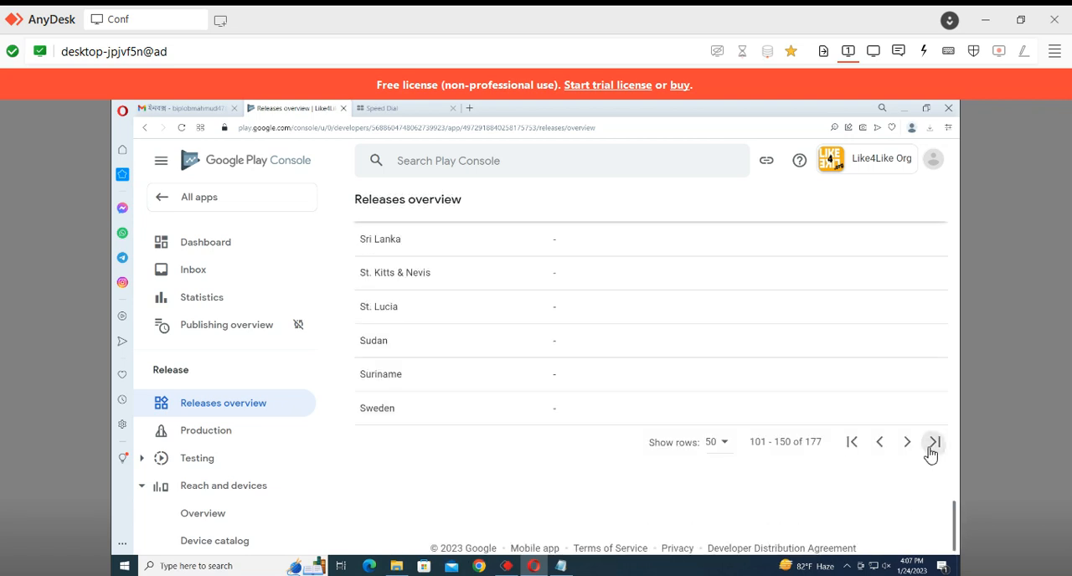
left_click(931, 445)
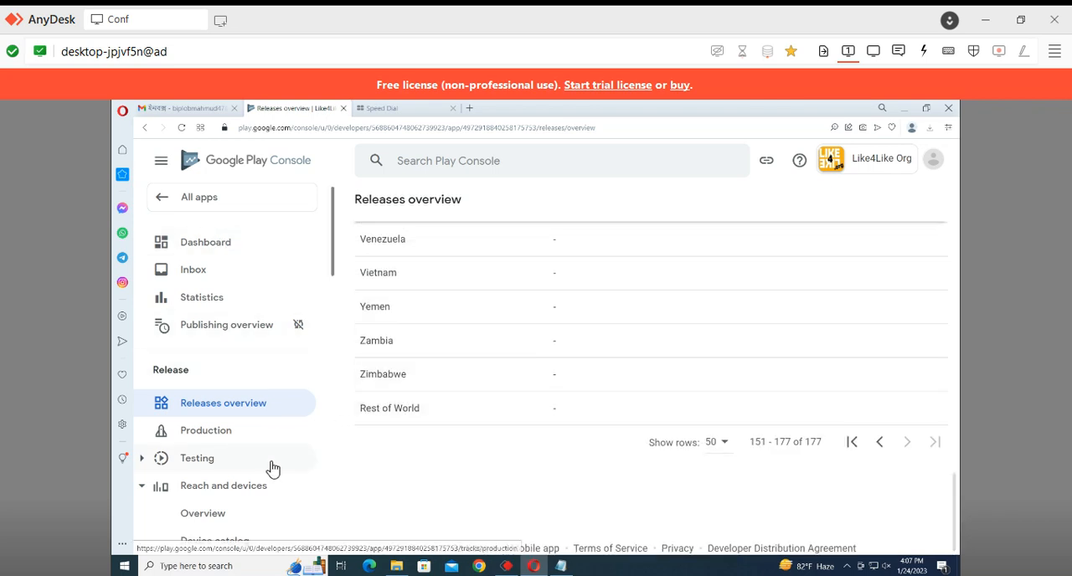
Open the Production draft release for editing, proceed to its review stage, and expand and highlight the release error's details
left_click(209, 430)
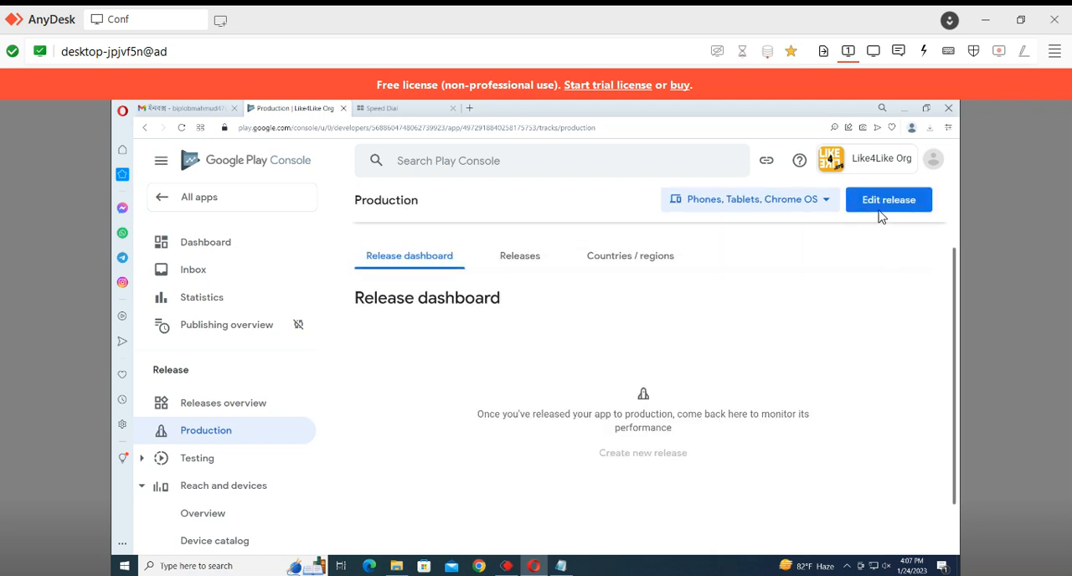
left_click(881, 215)
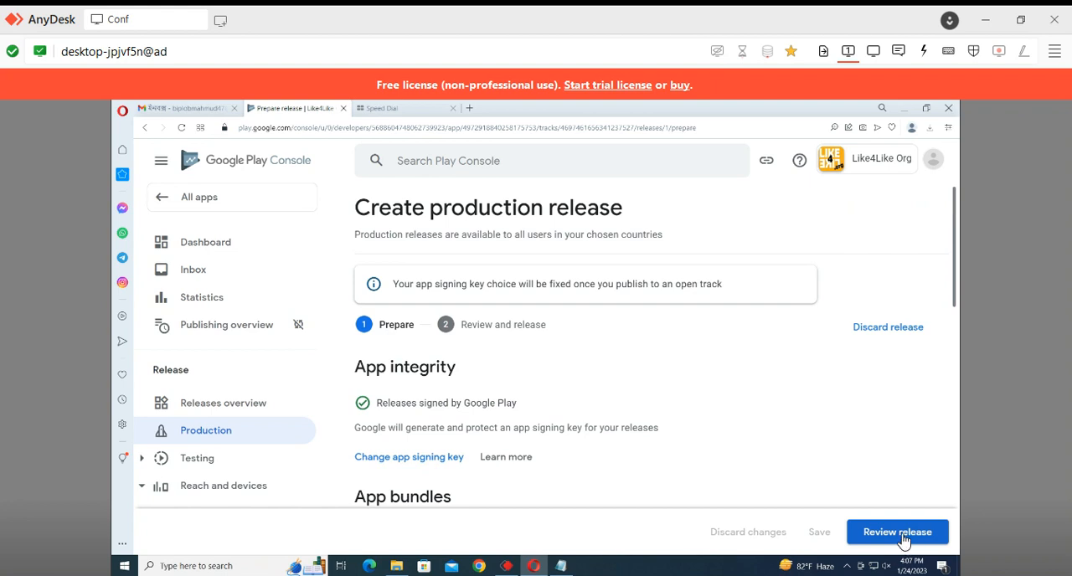
left_click(900, 534)
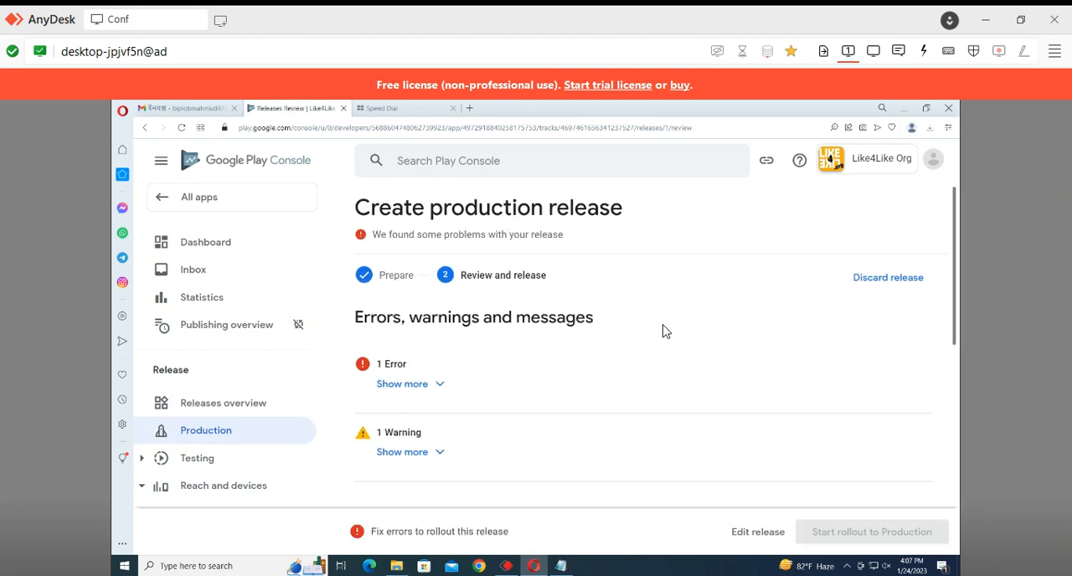
left_click(403, 385)
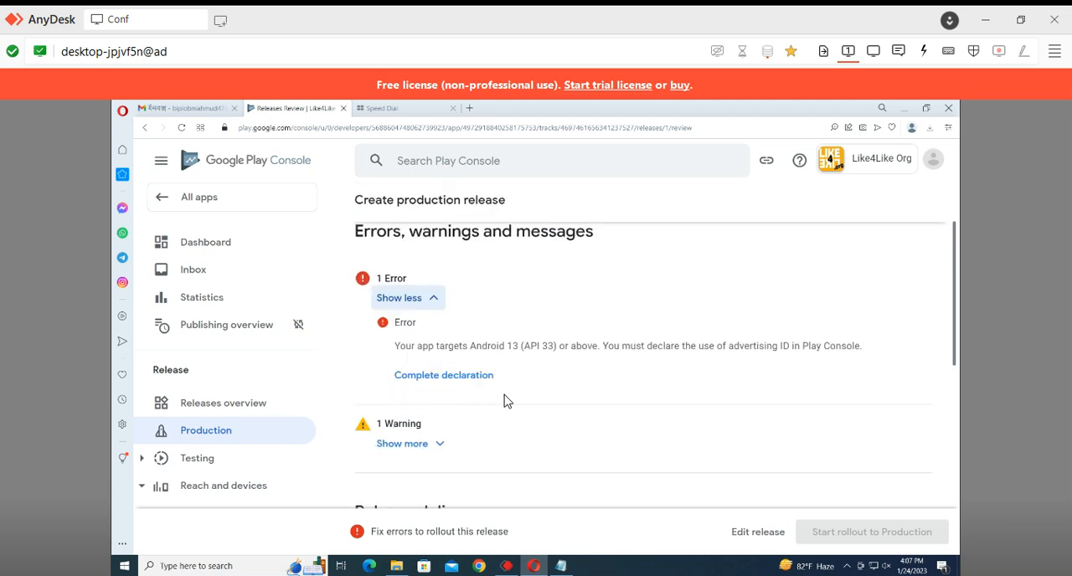
left_click_drag(400, 347, 549, 360)
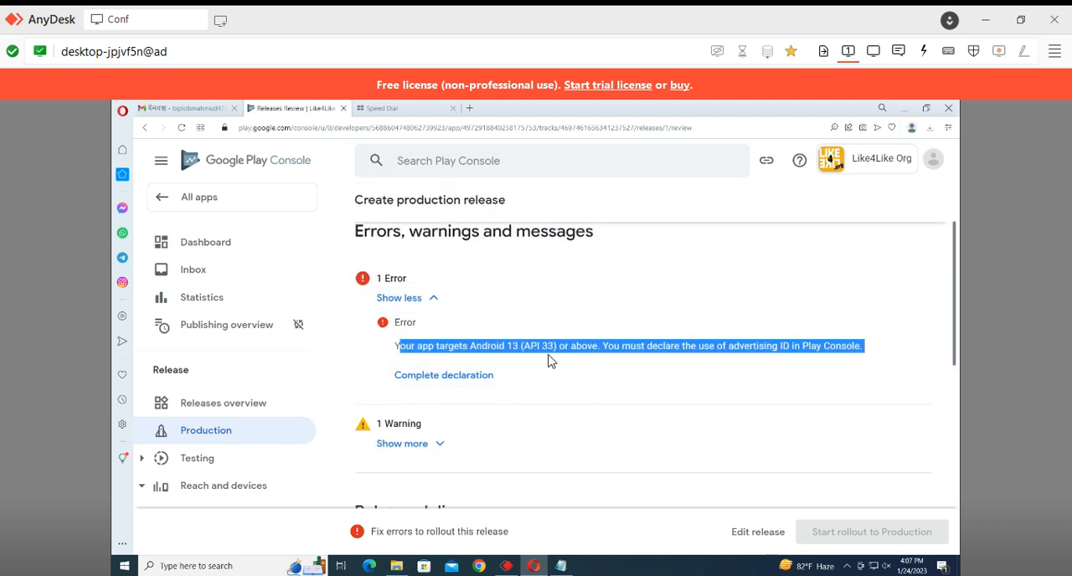
Complete the Advertising ID declaration with Yes and App functionality as the reason, and save it
left_click_drag(734, 345, 810, 347)
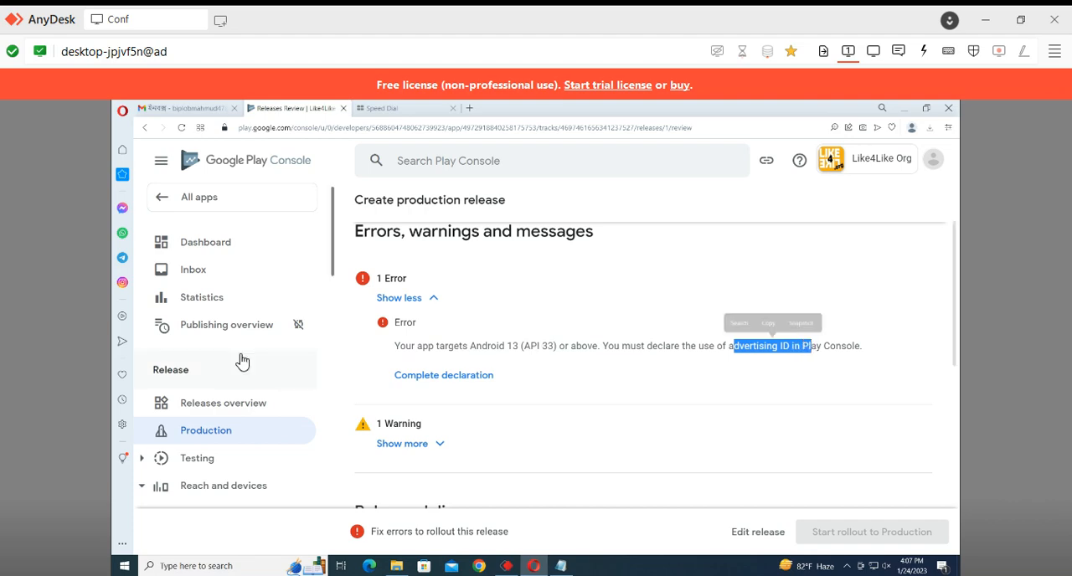
left_click(406, 378)
scroll(484, 370, "down", 5)
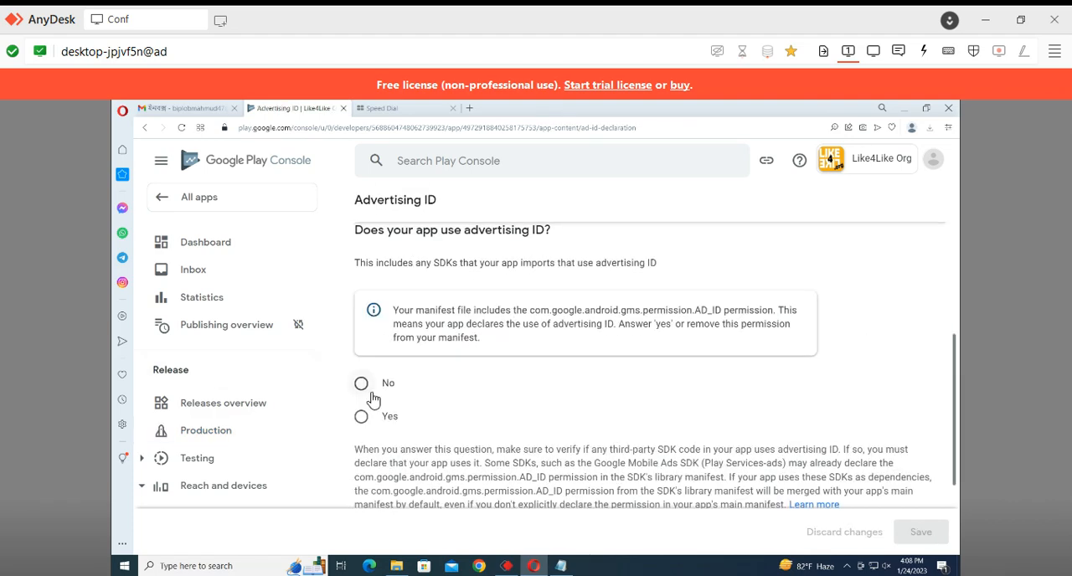
left_click(363, 417)
scroll(404, 428, "down", 2)
left_click(405, 428)
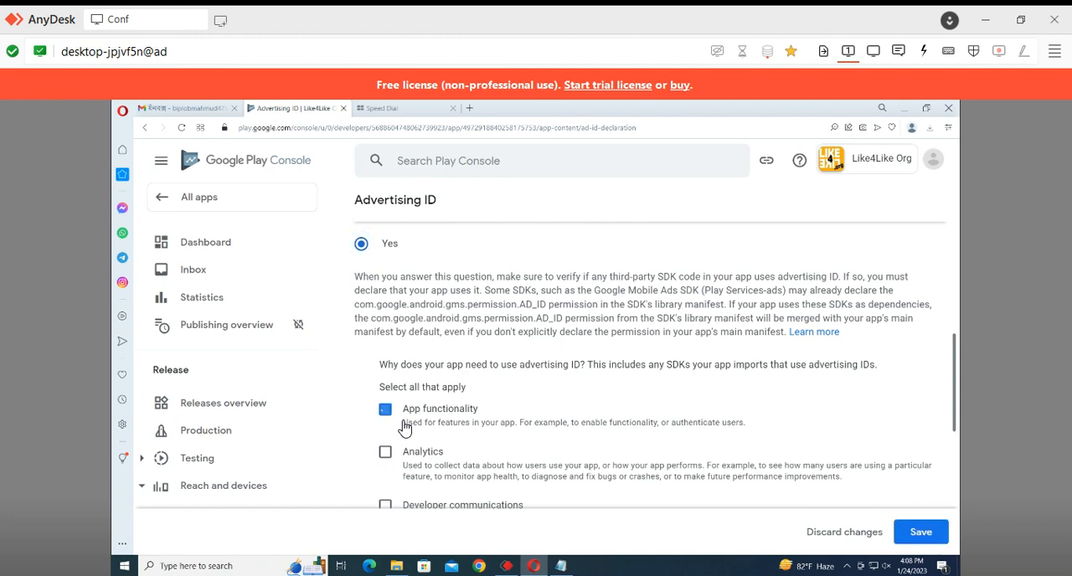
left_click(936, 540)
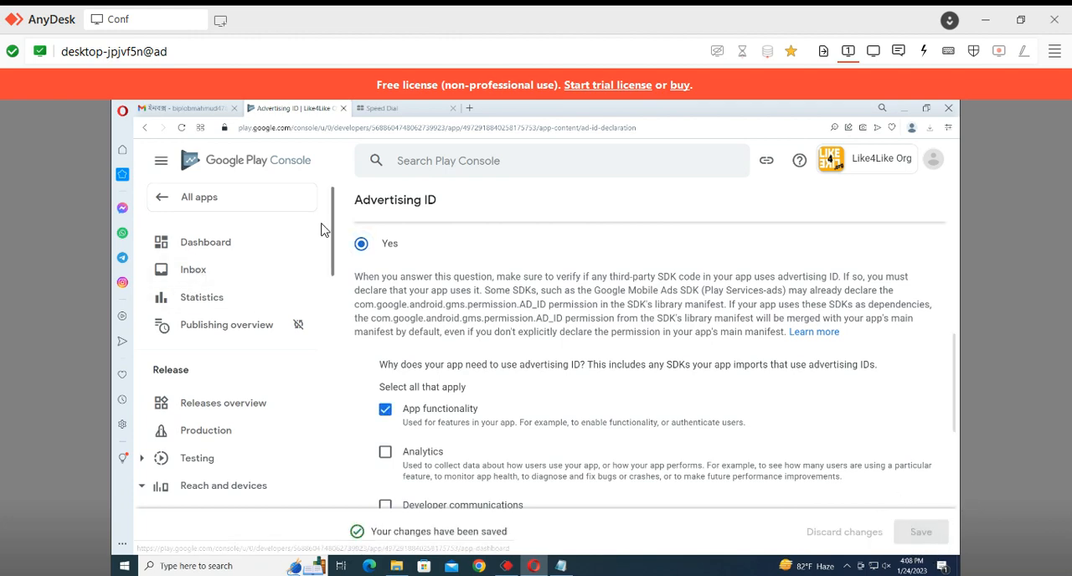
Return to the App content overview and check the submission status of every declaration down to Government apps
scroll(418, 260, "up", 8)
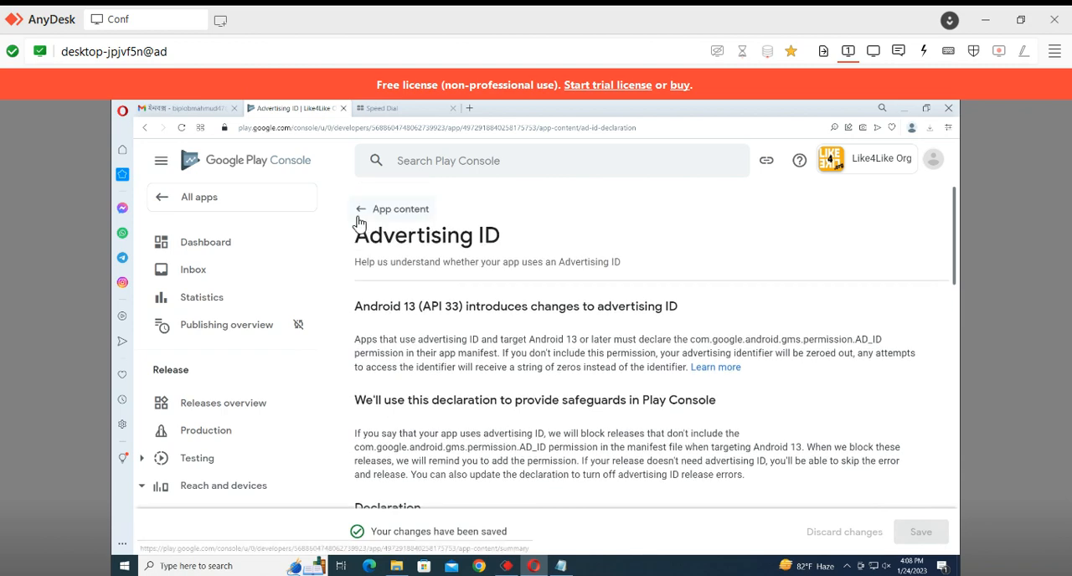
left_click(362, 209)
scroll(648, 418, "down", 10)
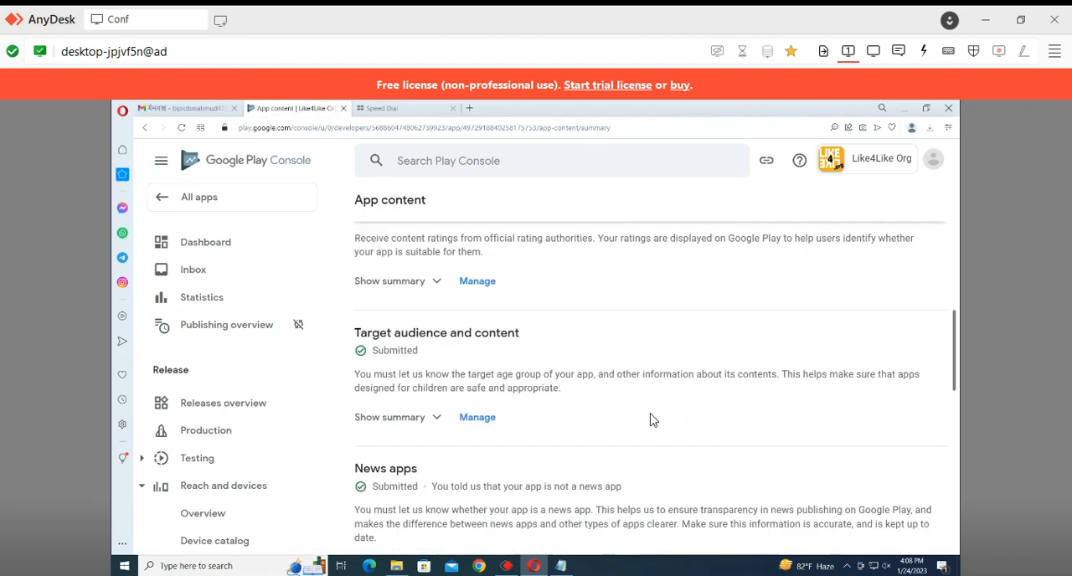
scroll(617, 411, "up", 10)
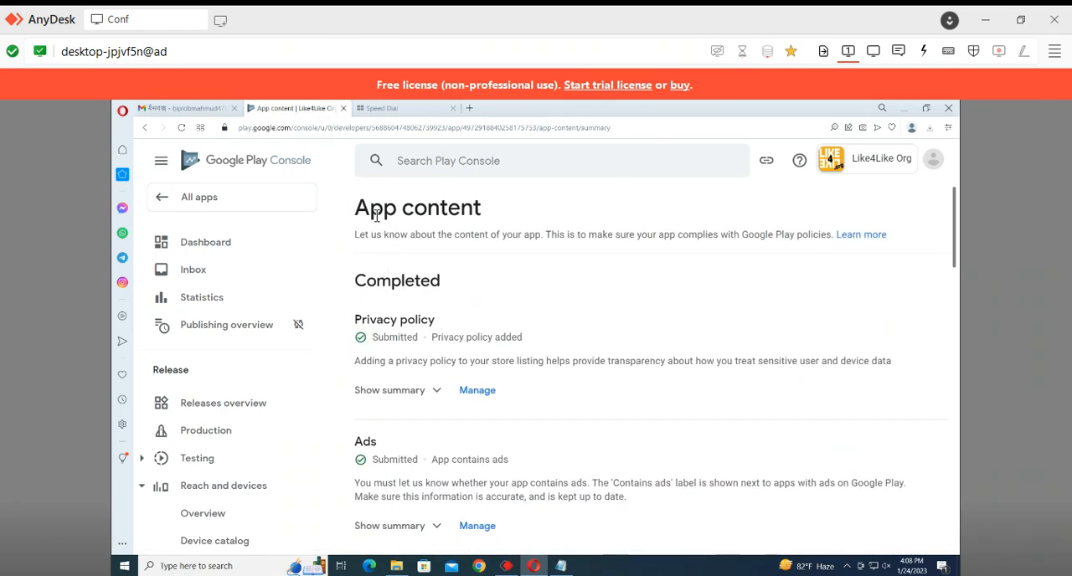
scroll(492, 327, "down", 3)
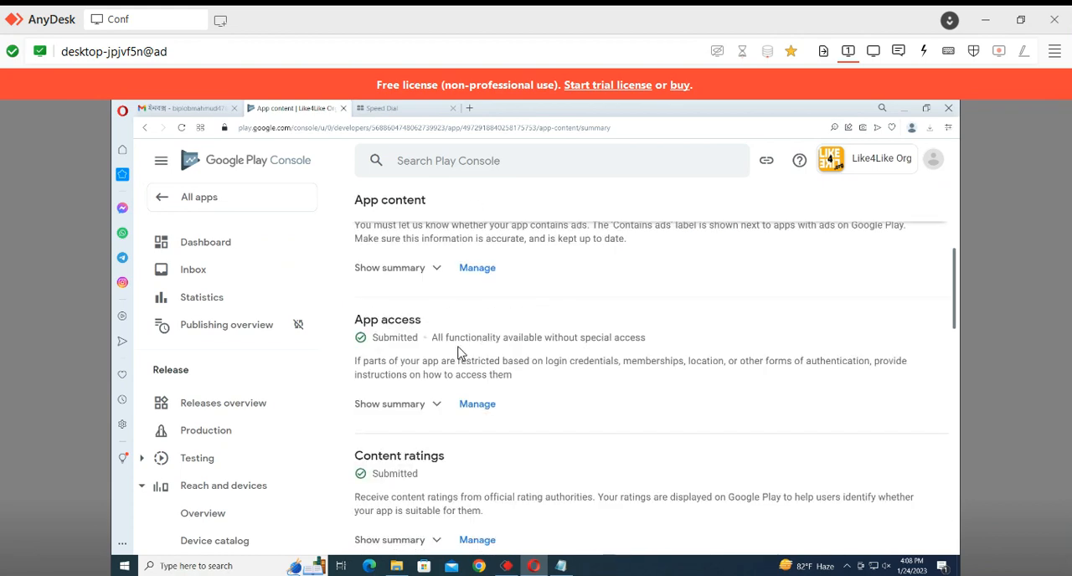
scroll(458, 352, "down", 12)
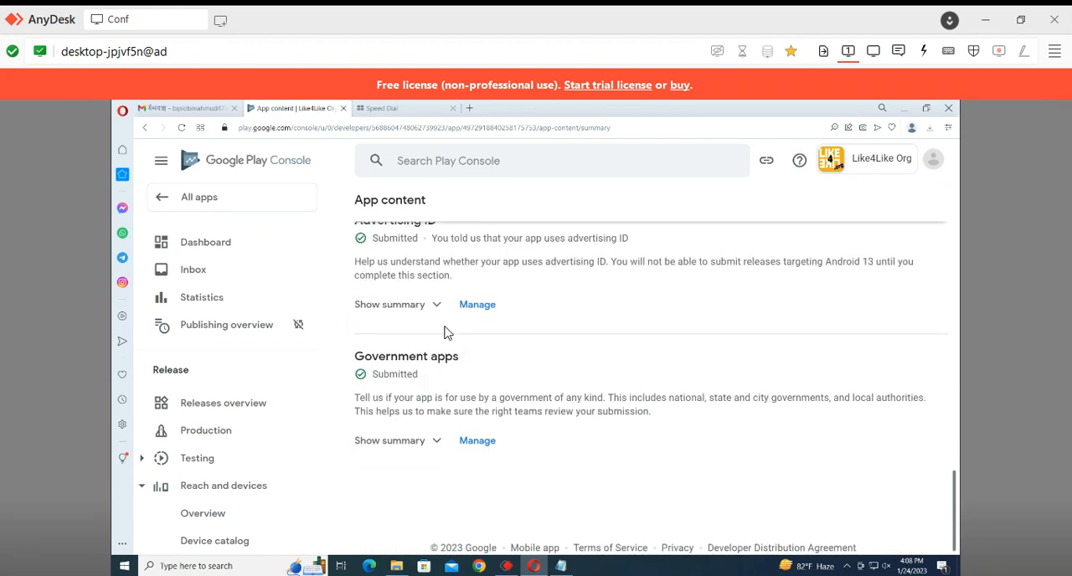
Open the Production draft release for editing, proceed to its review stage and expand the warning's details
left_click(211, 434)
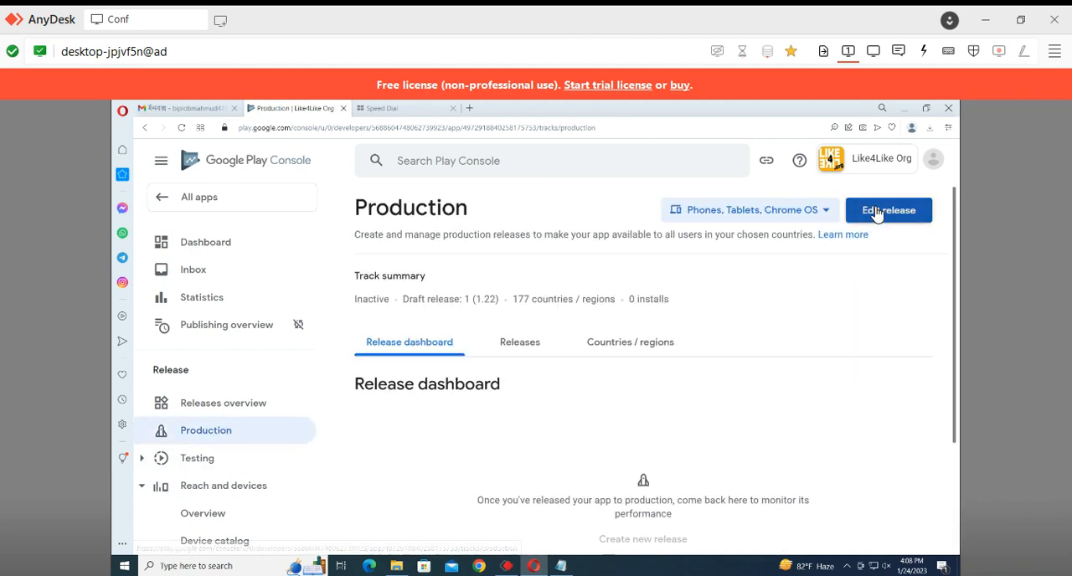
left_click(879, 211)
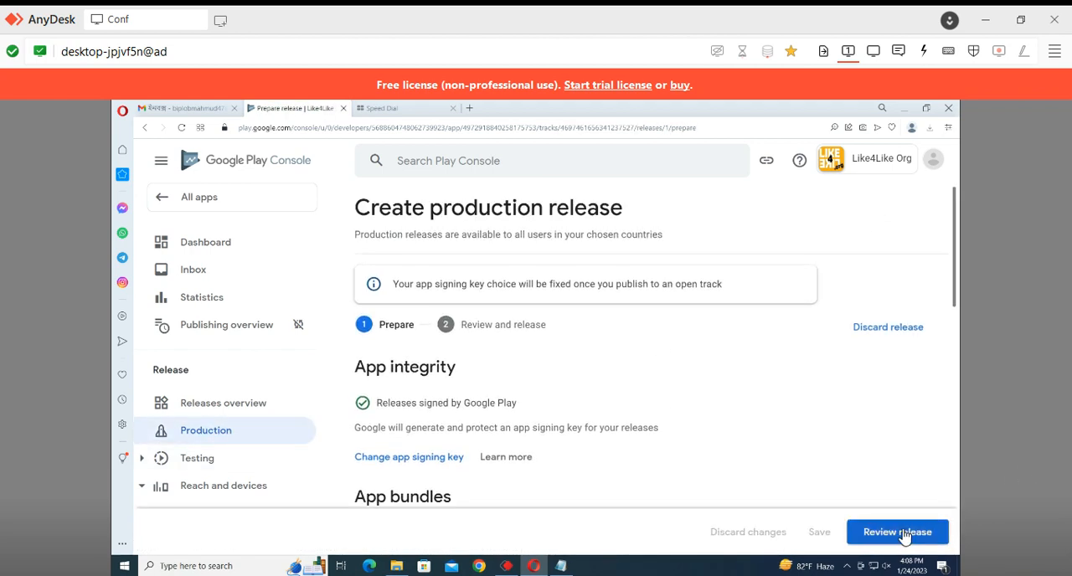
left_click(899, 535)
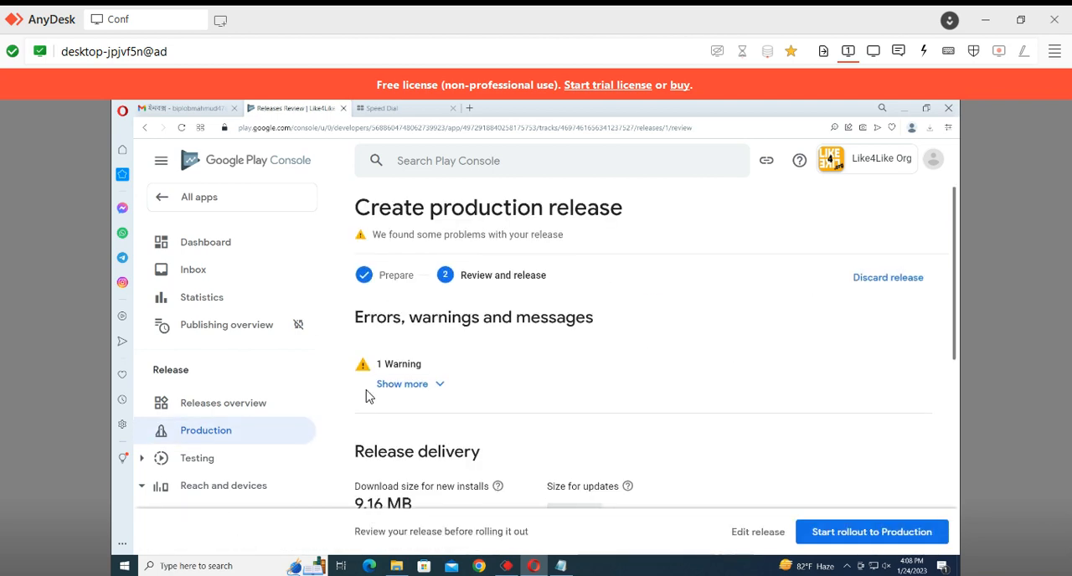
left_click(409, 387)
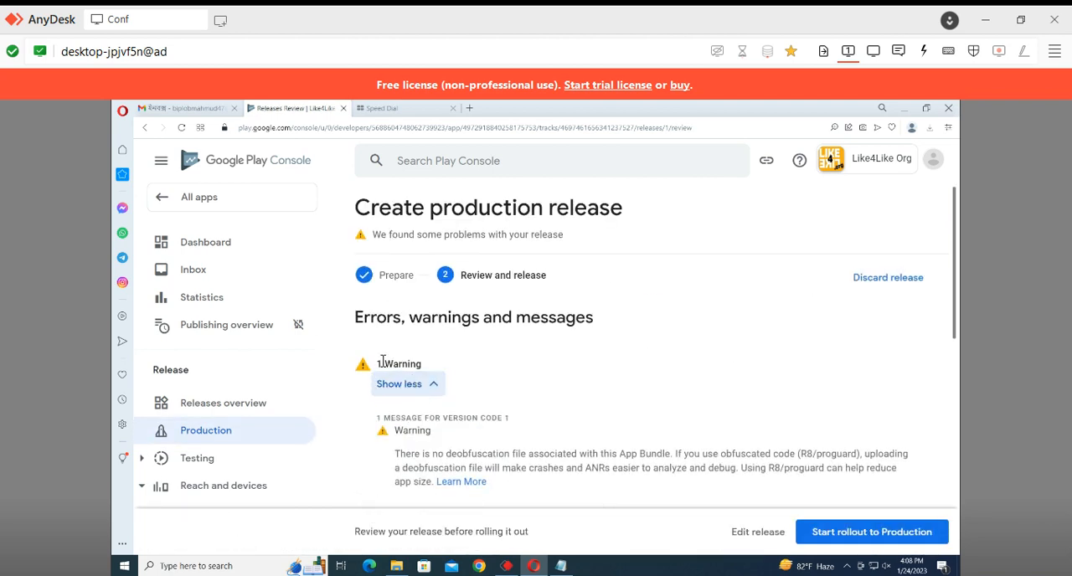
Review the release's delivery, app bundle and release notes sections, and roll the release out to Production
scroll(528, 354, "down", 3)
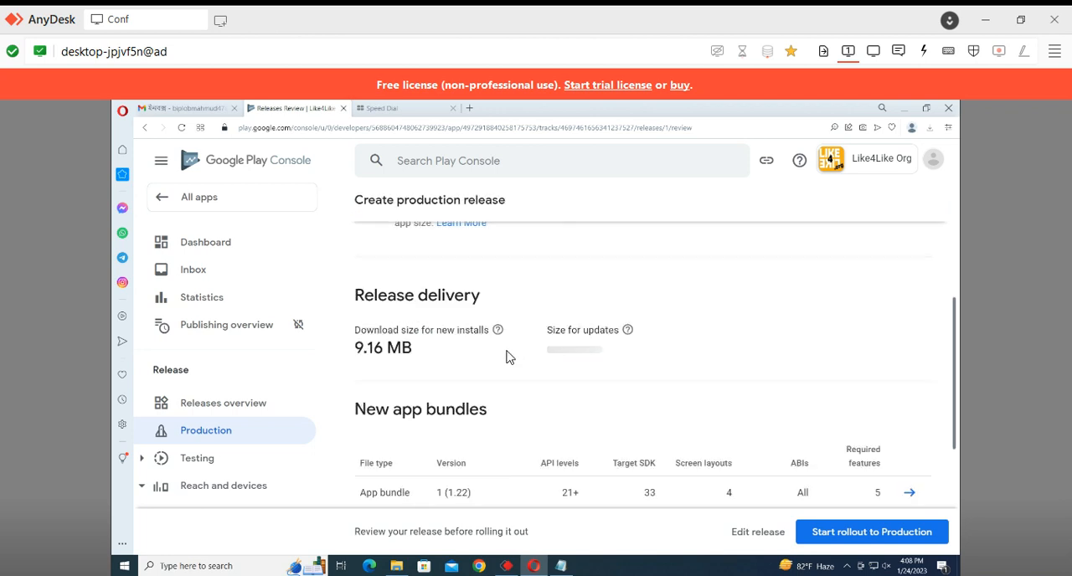
scroll(634, 345, "down", 1)
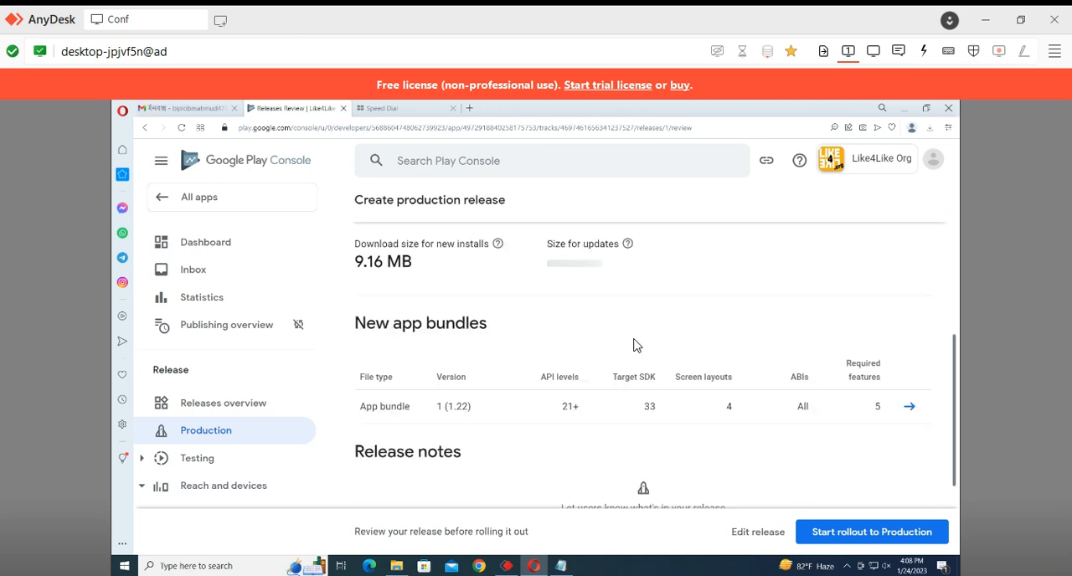
scroll(634, 345, "down", 1)
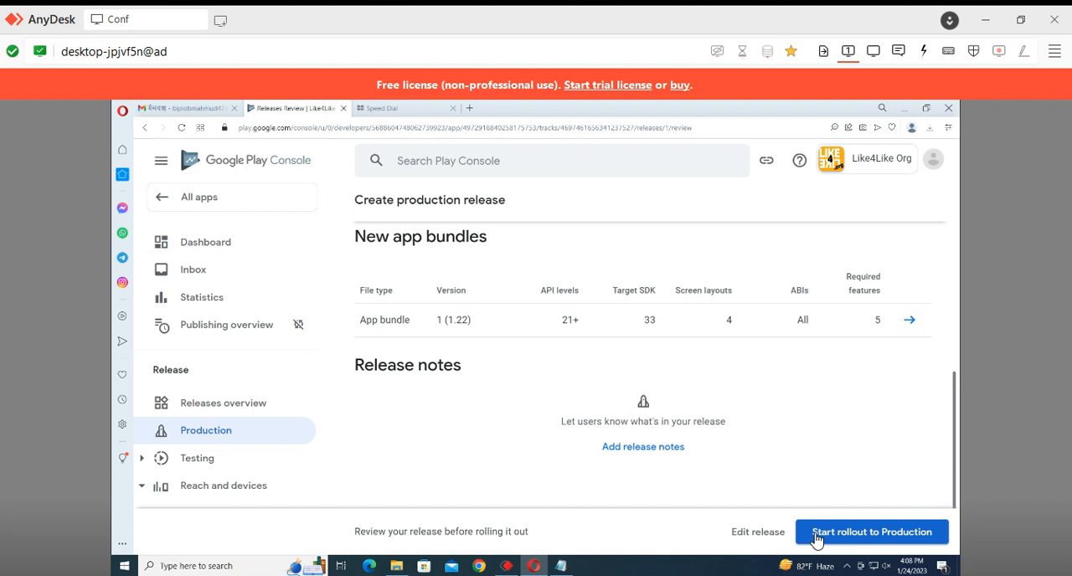
left_click(870, 534)
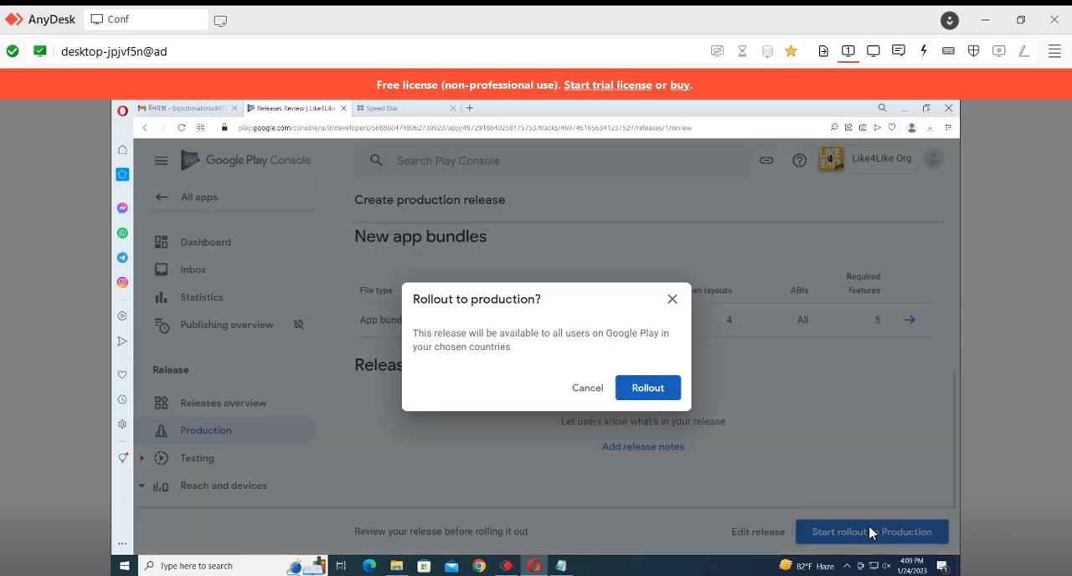
left_click(638, 391)
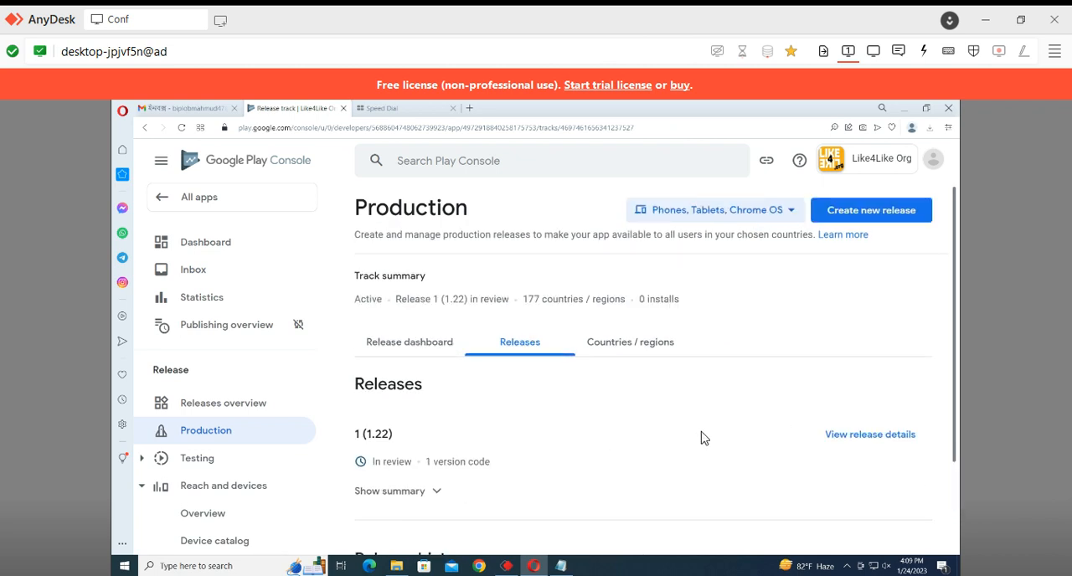
Highlight the new release's status on the Production track and check the app and update statuses in the list of all apps
left_click_drag(369, 469, 407, 478)
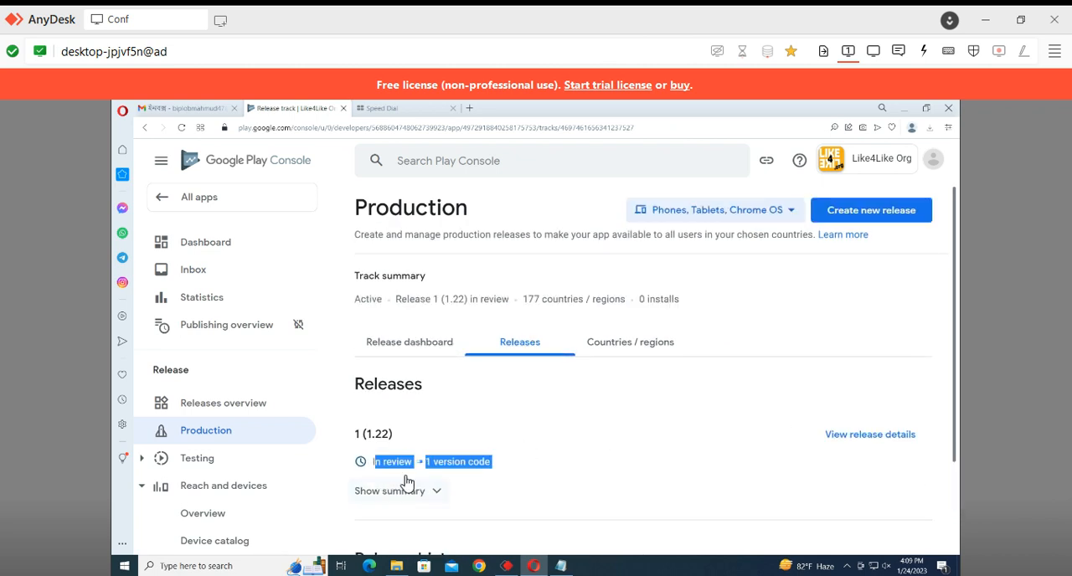
left_click(541, 442)
left_click(191, 241)
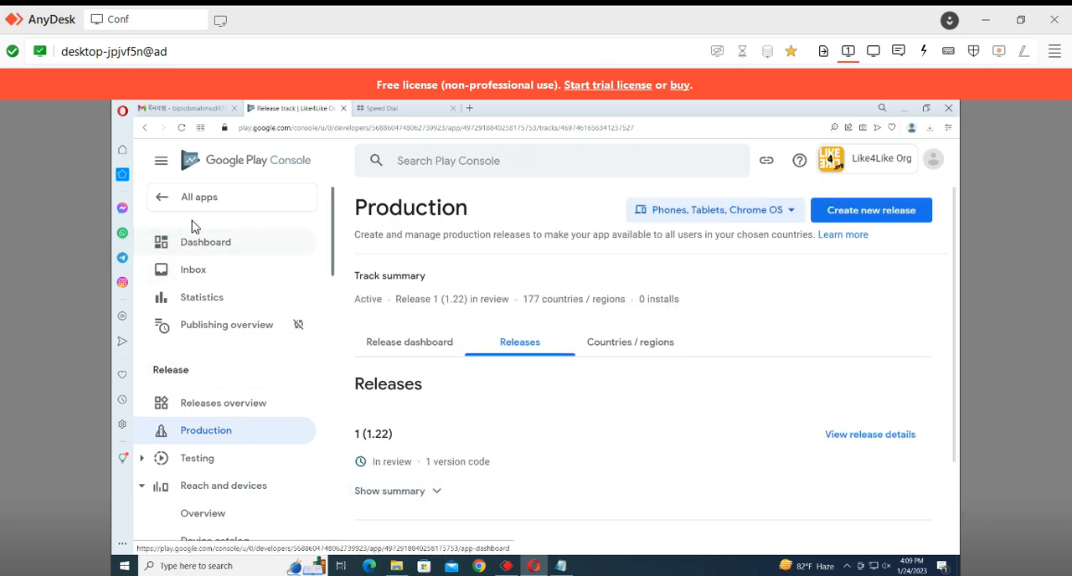
left_click(192, 202)
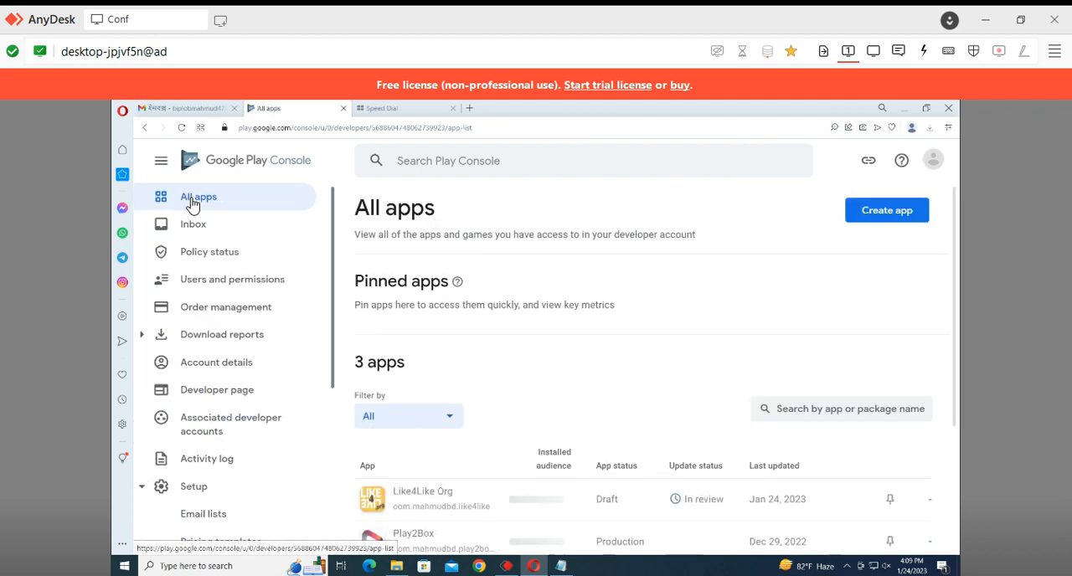
scroll(586, 391, "down", 2)
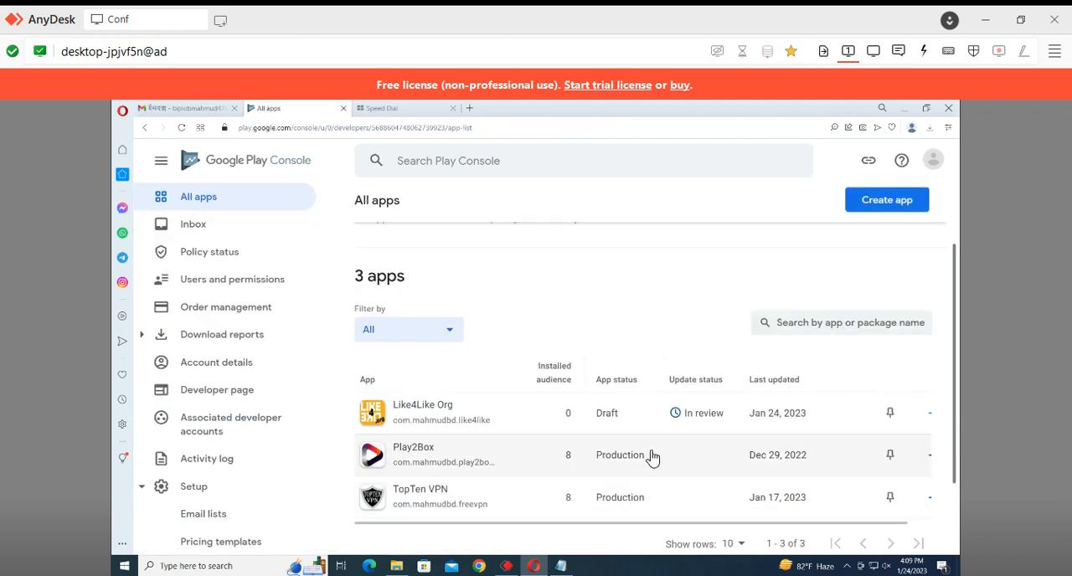
left_click_drag(651, 454, 635, 508)
left_click(509, 518)
Open the Play2Box app's dashboard and view its public Google Play store page
left_click(417, 465)
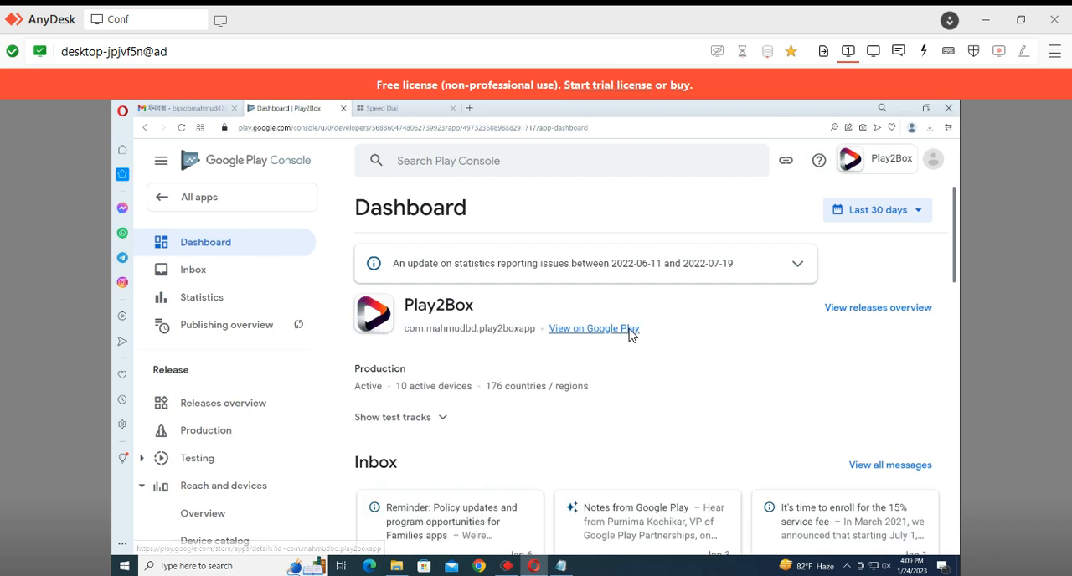
left_click(630, 328)
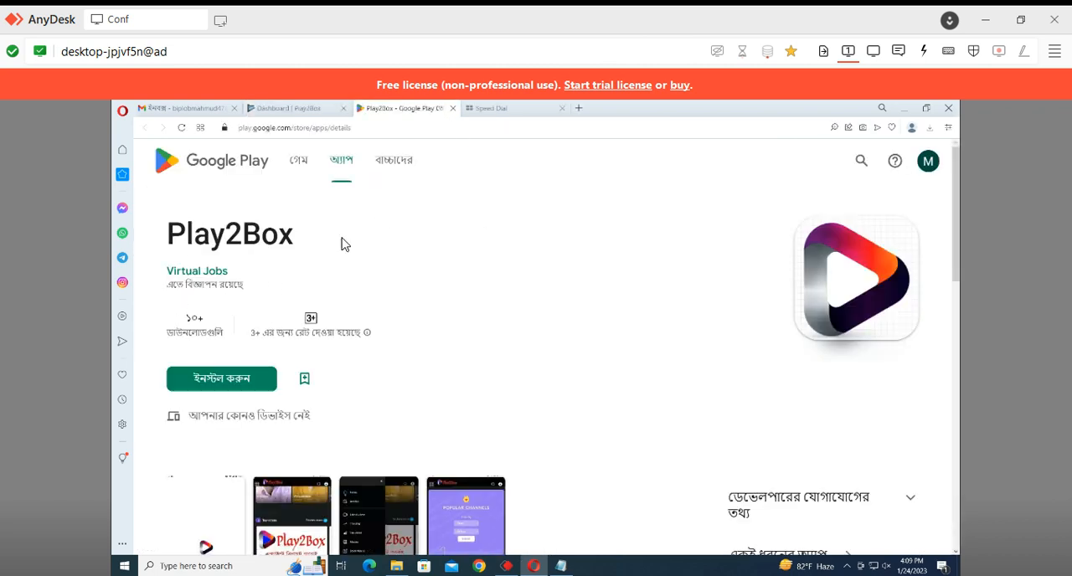
scroll(287, 282, "down", 2)
scroll(319, 251, "up", 2)
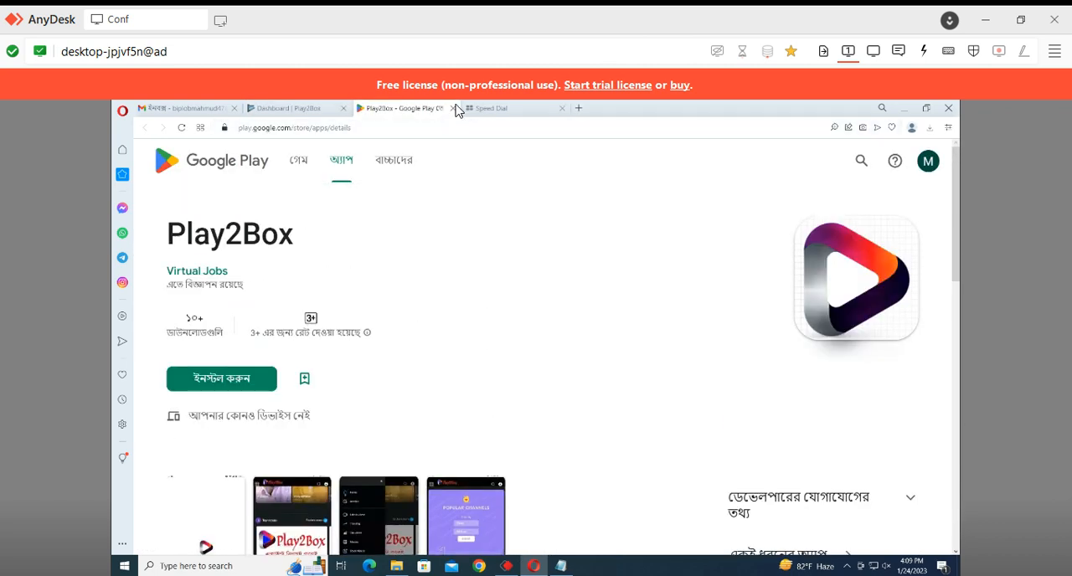
Go back through the list of all apps to Like4Like Org's dashboard, try to view its Google Play page, and close that page
left_click(287, 109)
scroll(522, 419, "down", 2)
left_click(164, 206)
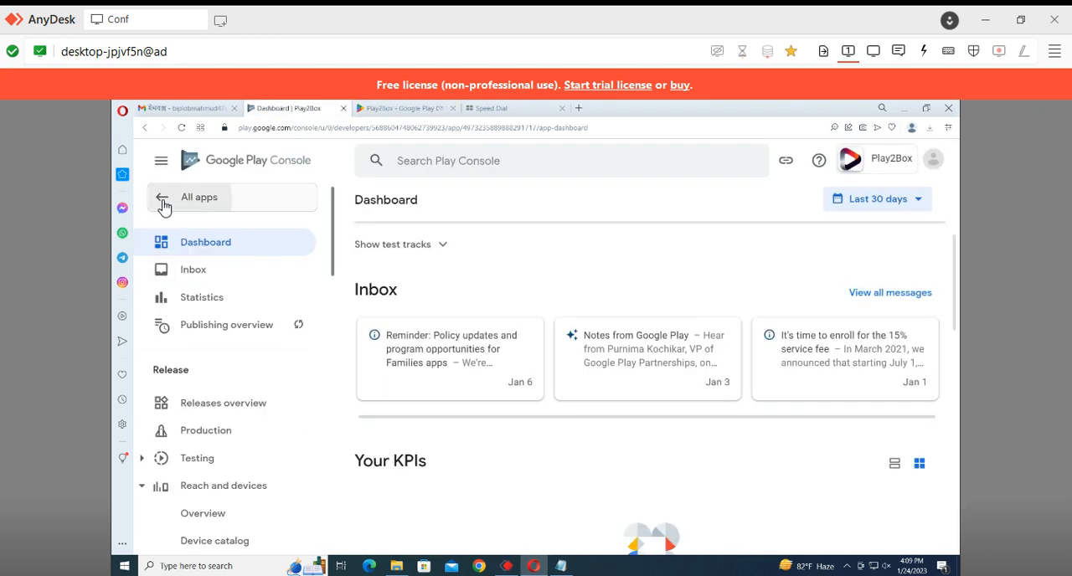
scroll(720, 499, "down", 1)
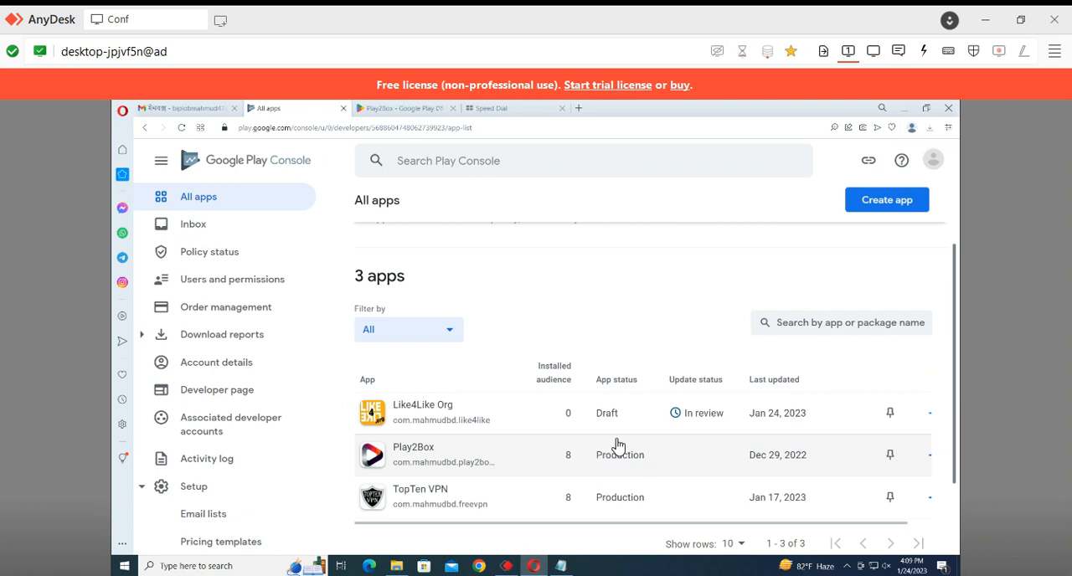
left_click(538, 411)
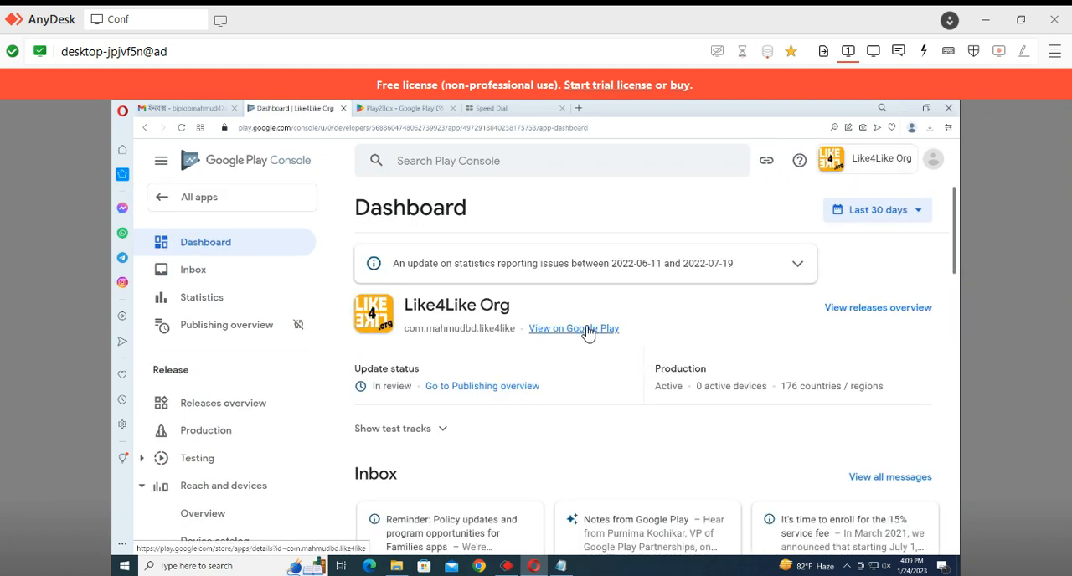
left_click(588, 330)
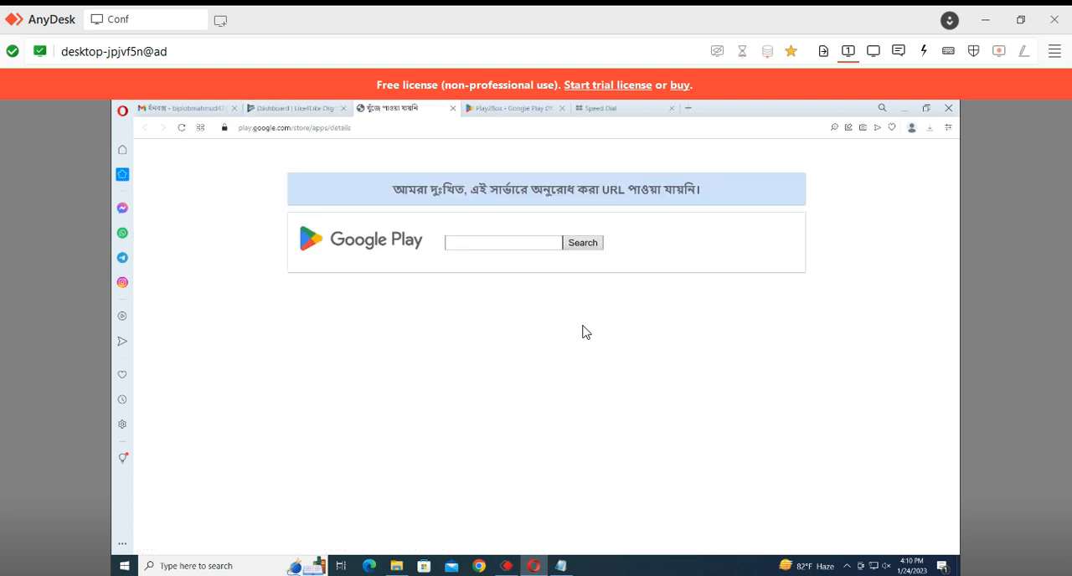
left_click(453, 108)
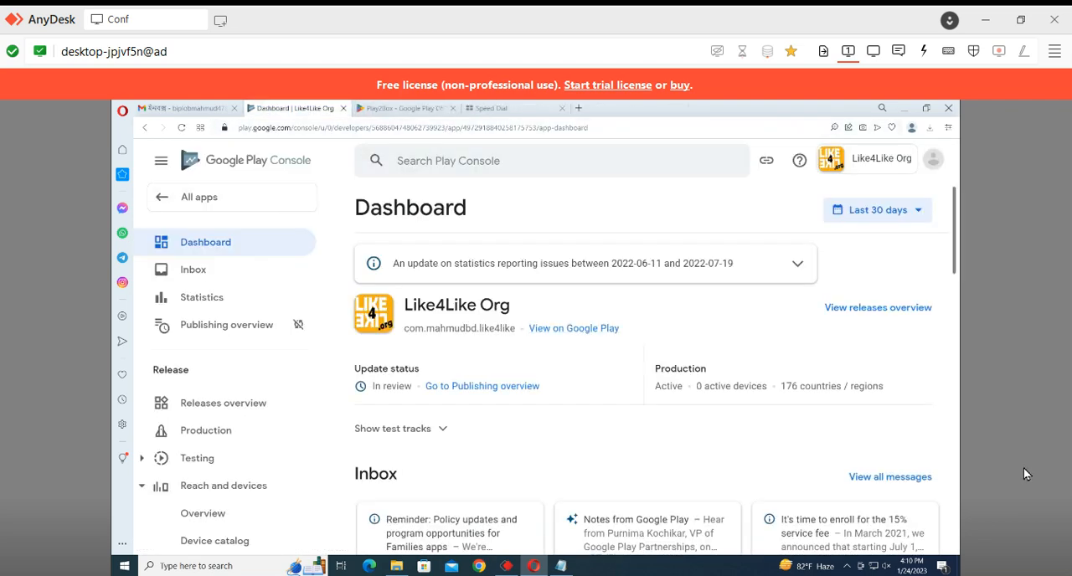
Return to the list of all apps and look at the available app filter options, keeping the filter on All
left_click(174, 201)
scroll(789, 375, "down", 3)
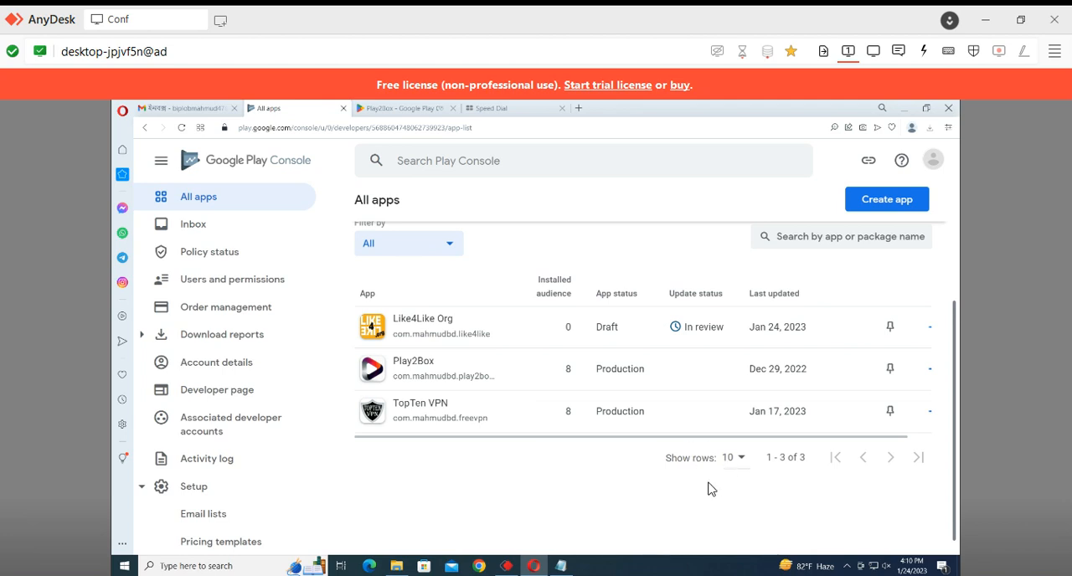
left_click(432, 247)
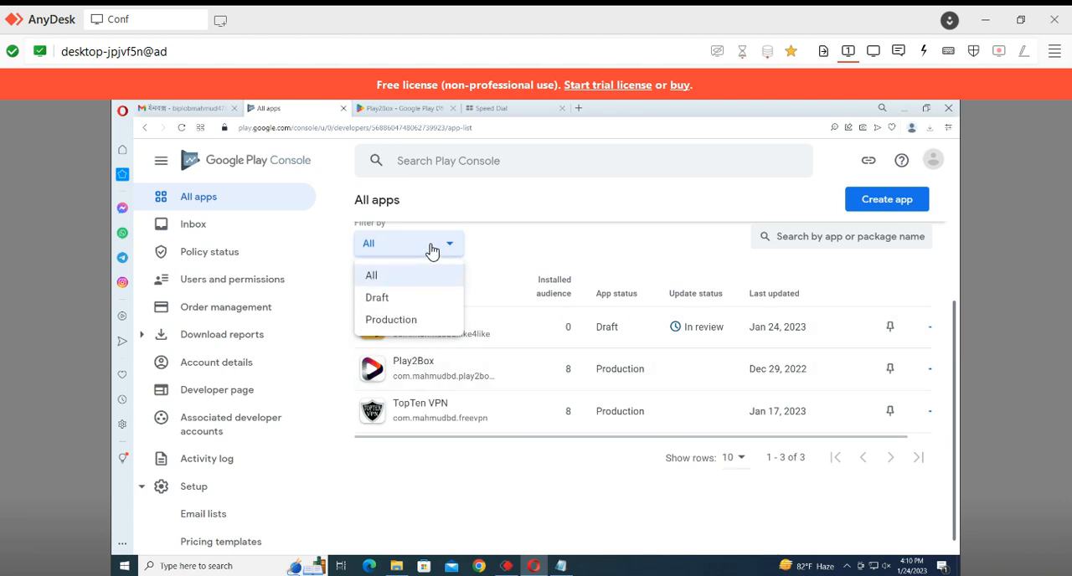
left_click(571, 254)
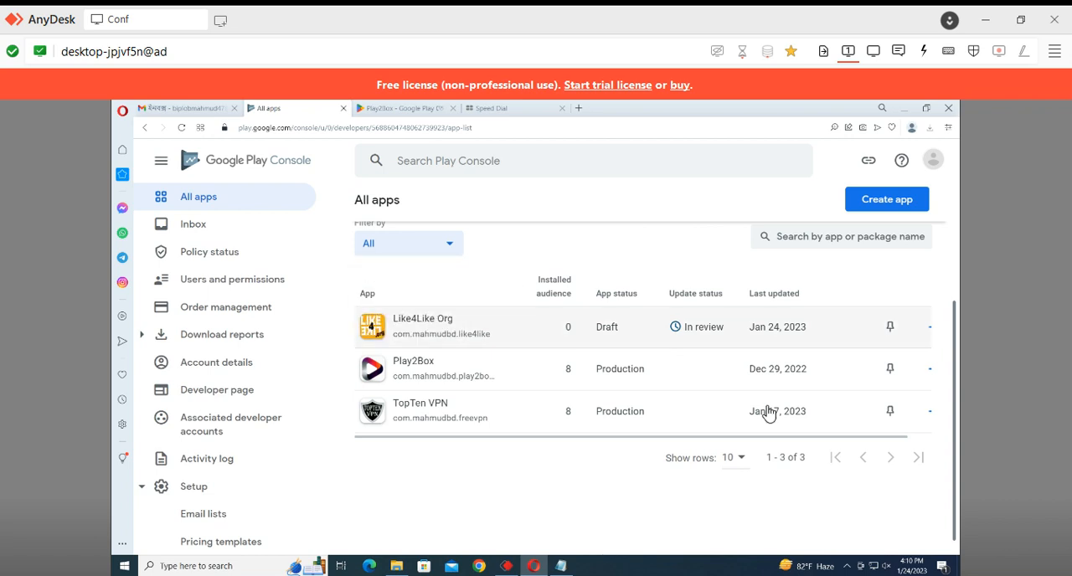